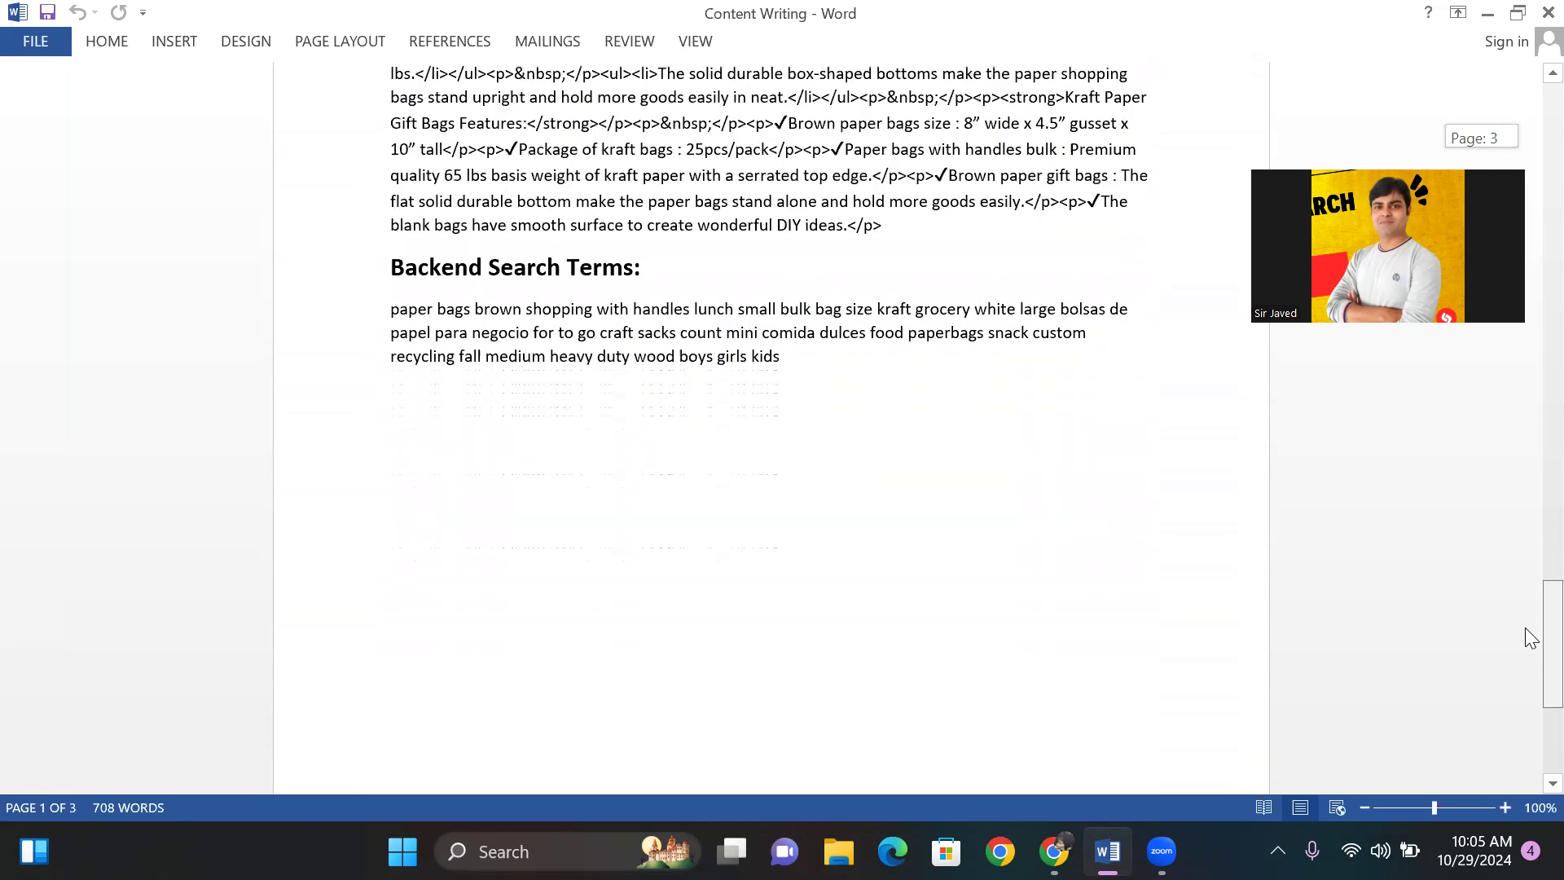
{"action": "left_click", "coordinate": [398, 416]}
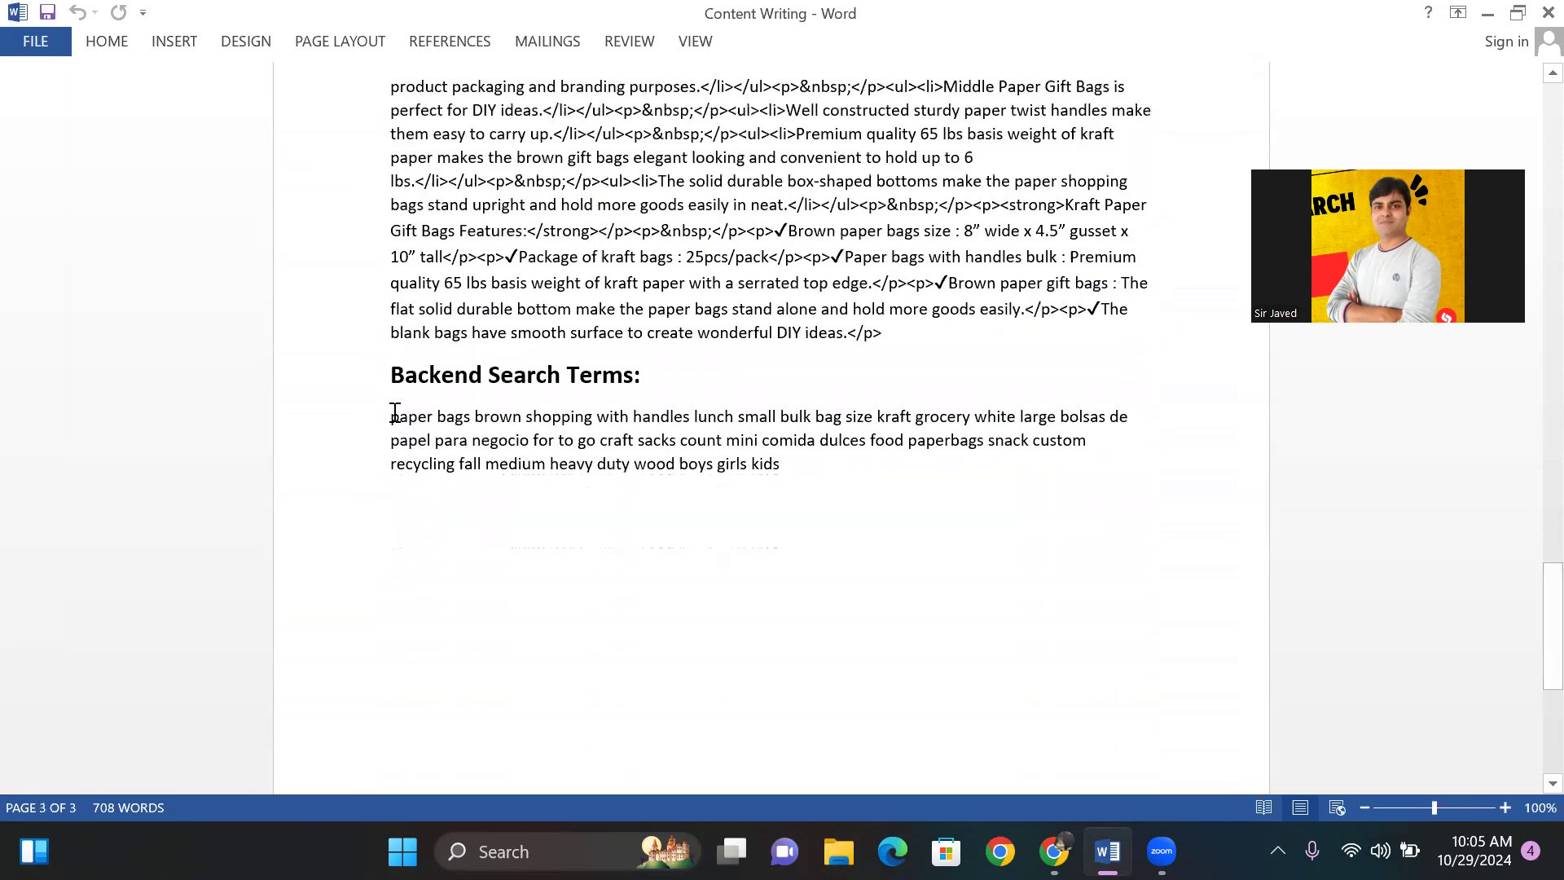
{"action": "left_click_drag", "start_coordinate": [394, 412], "coordinate": [824, 473]}
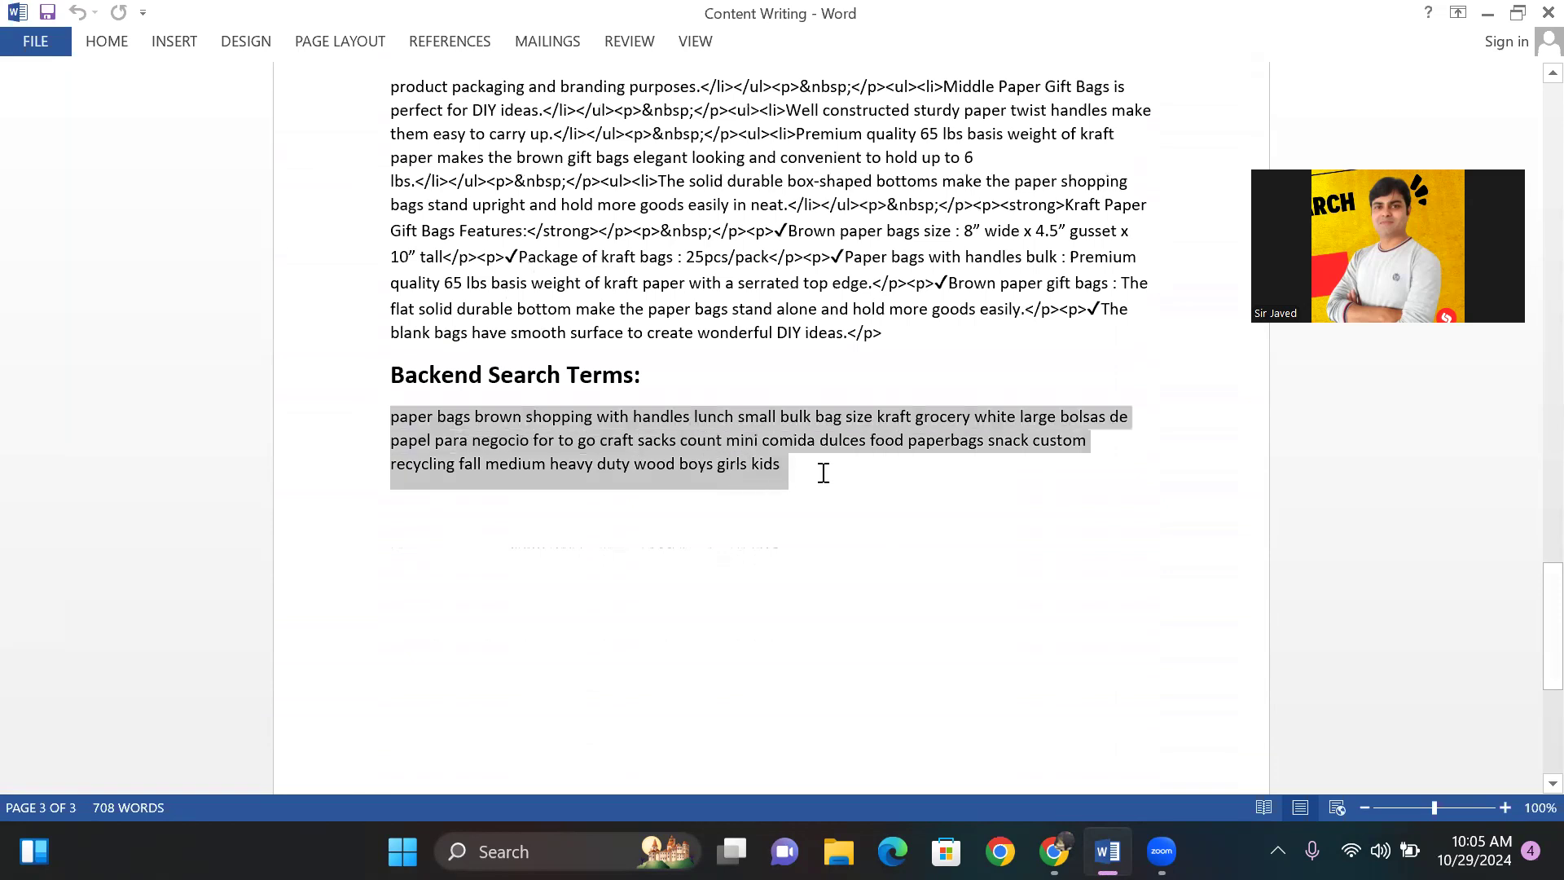
{"action": "left_click", "coordinate": [531, 502]}
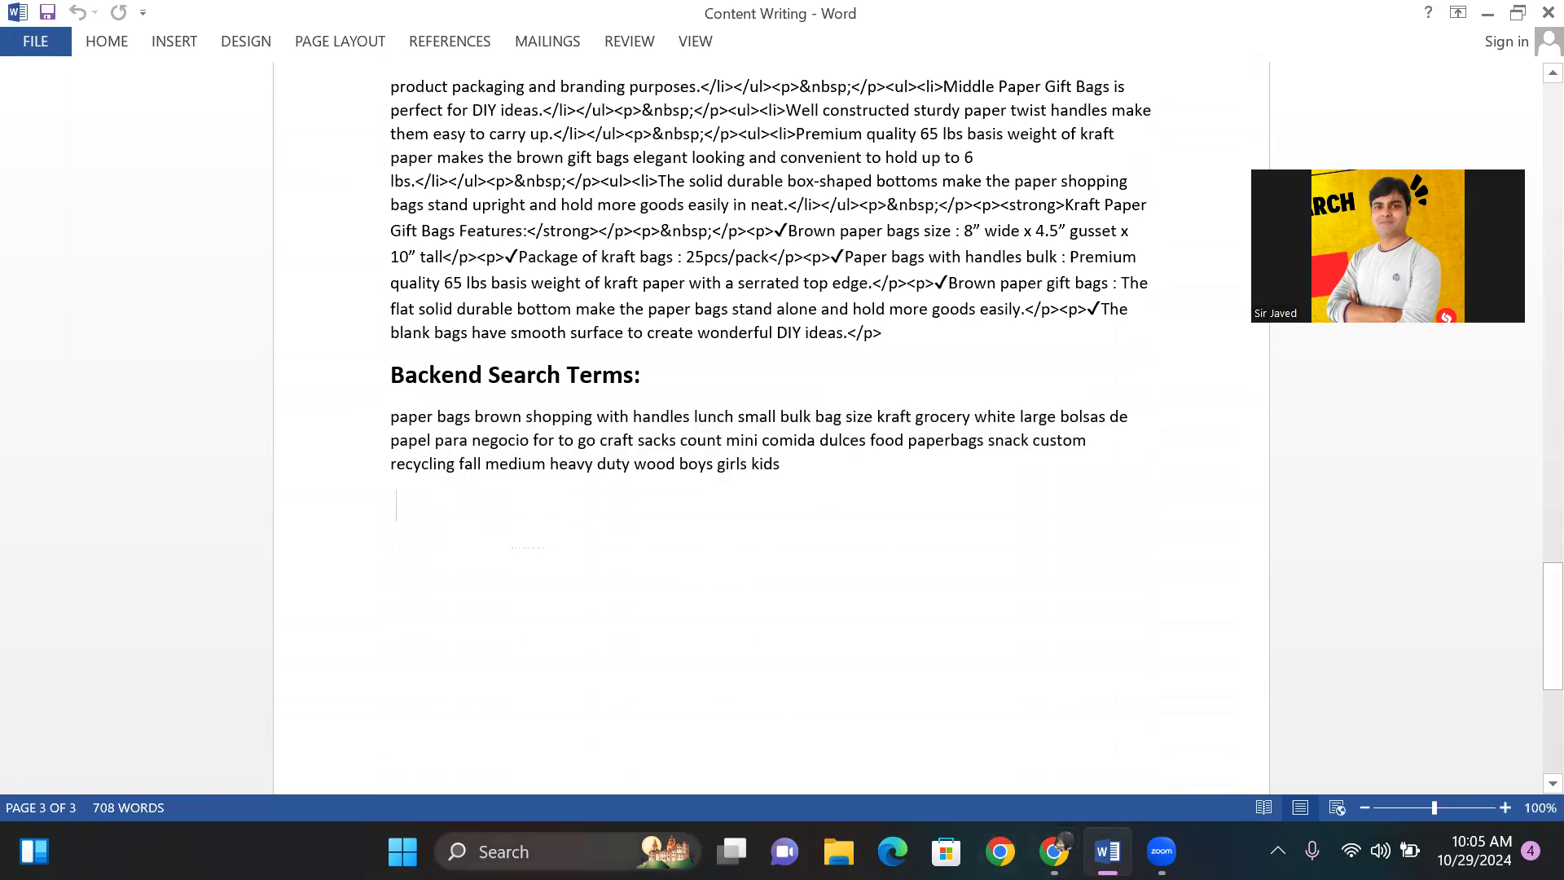
Switch to Excel and open the recent workbook "neck pillow KW"
{"action": "key", "text": "super"}
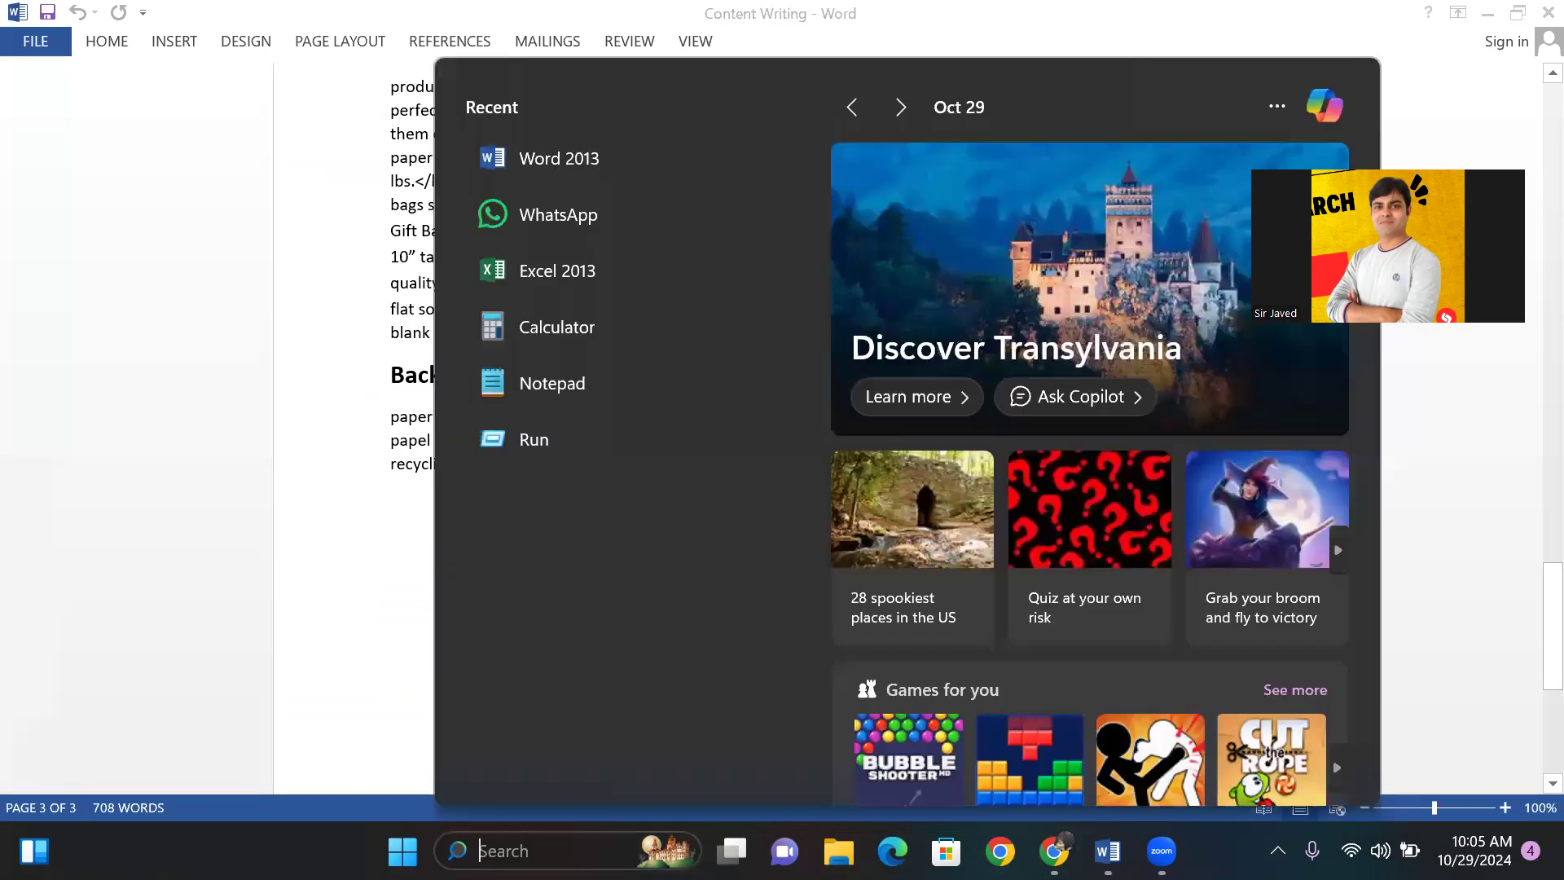
{"action": "left_click", "coordinate": [548, 271]}
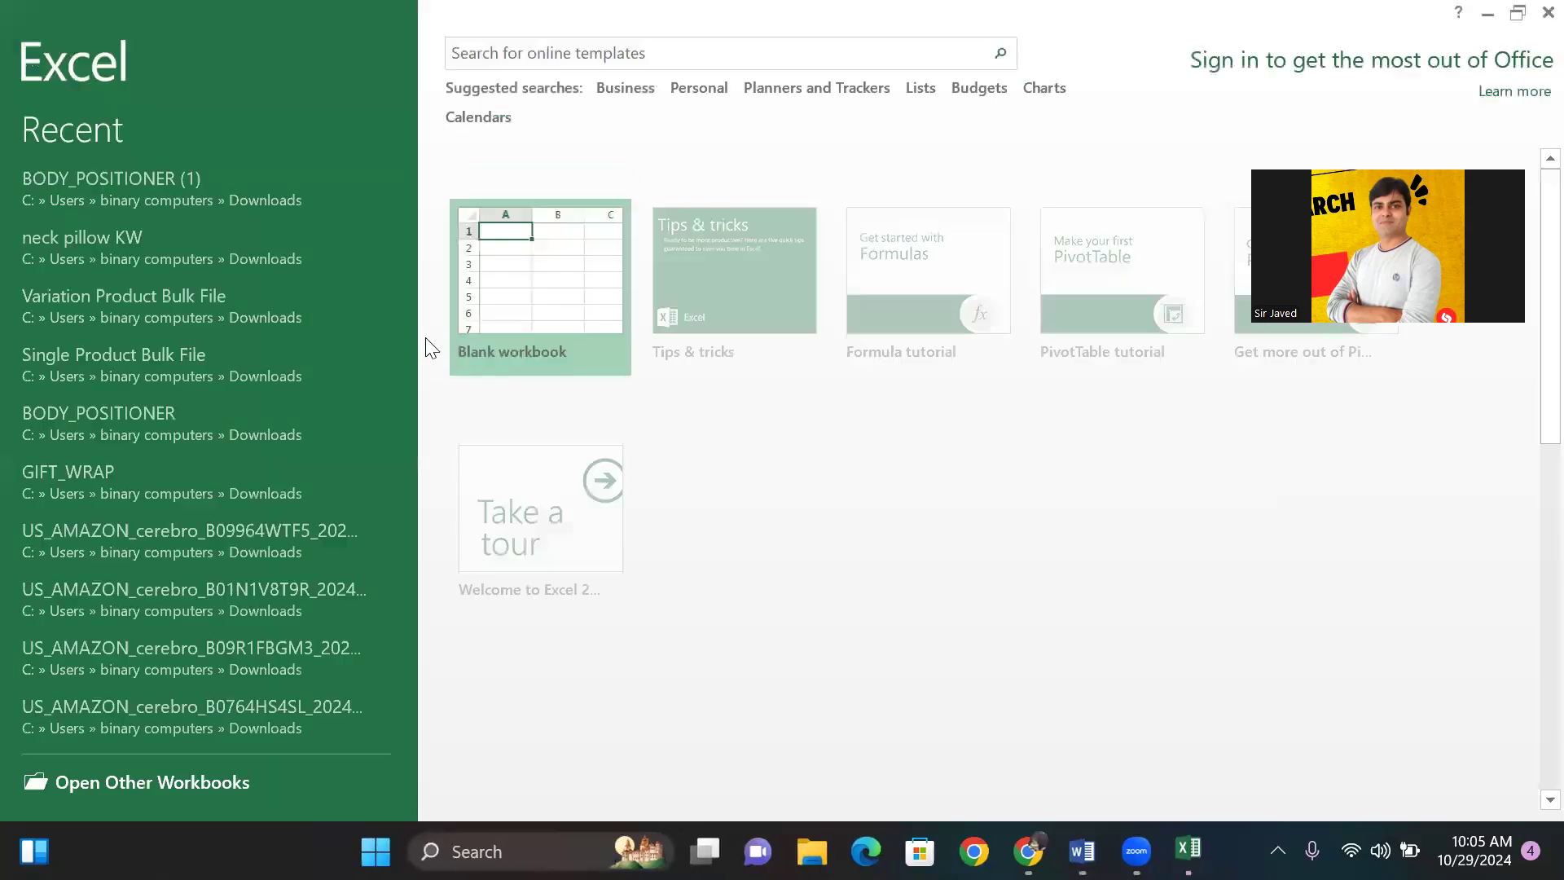
{"action": "left_click", "coordinate": [120, 257]}
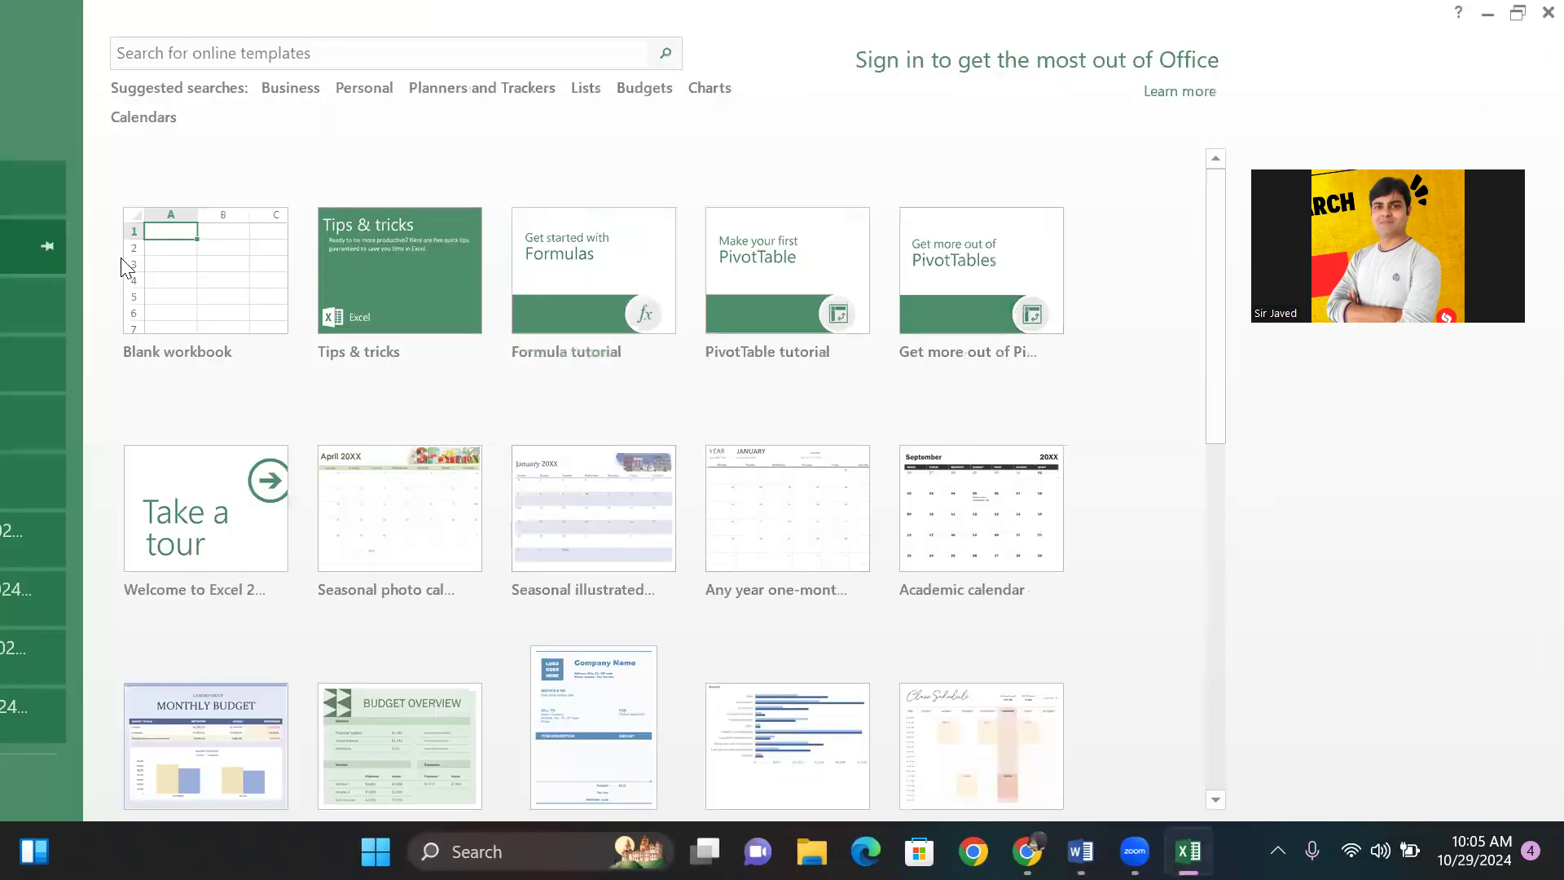
{"action": "left_click", "coordinate": [1063, 553]}
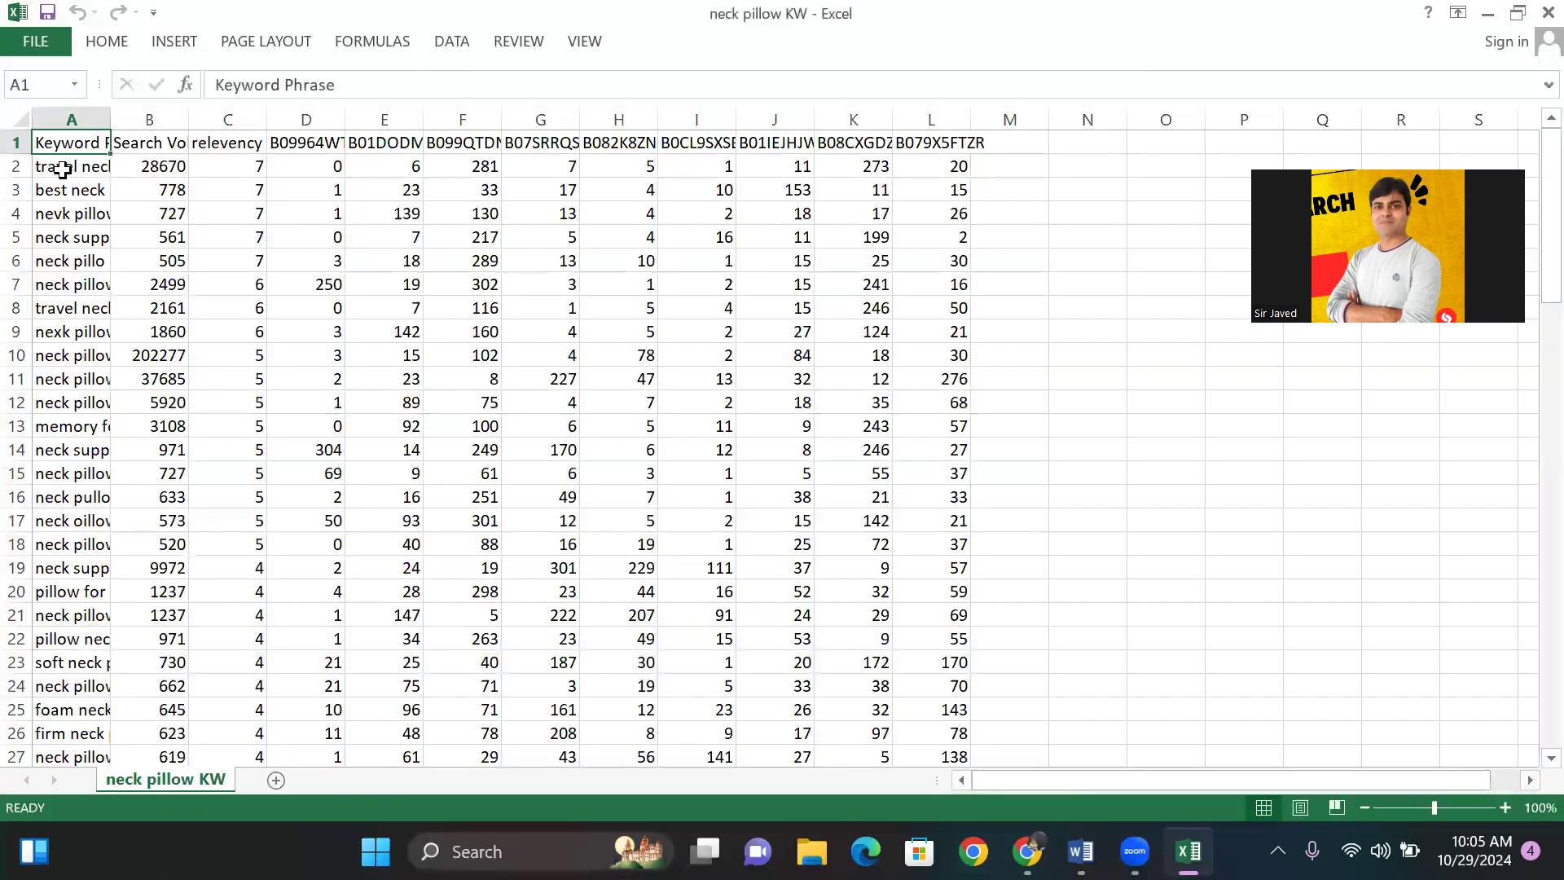
Copy all the keyword phrases in column A below the header, from A2 to A92
{"action": "left_click", "coordinate": [64, 169]}
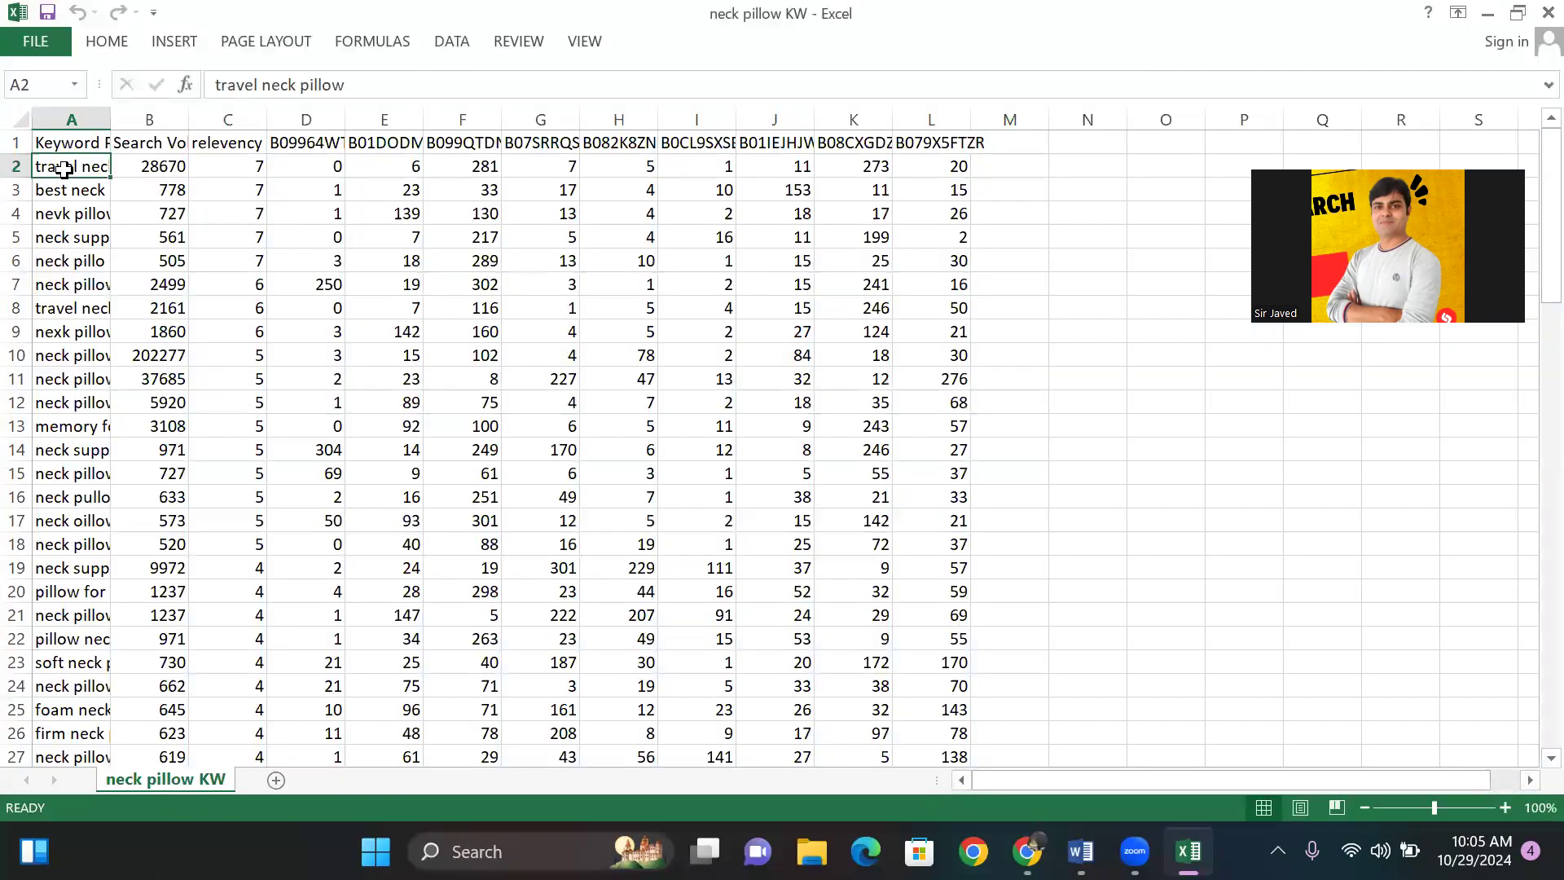
{"action": "key", "text": "ctrl+shift+Down"}
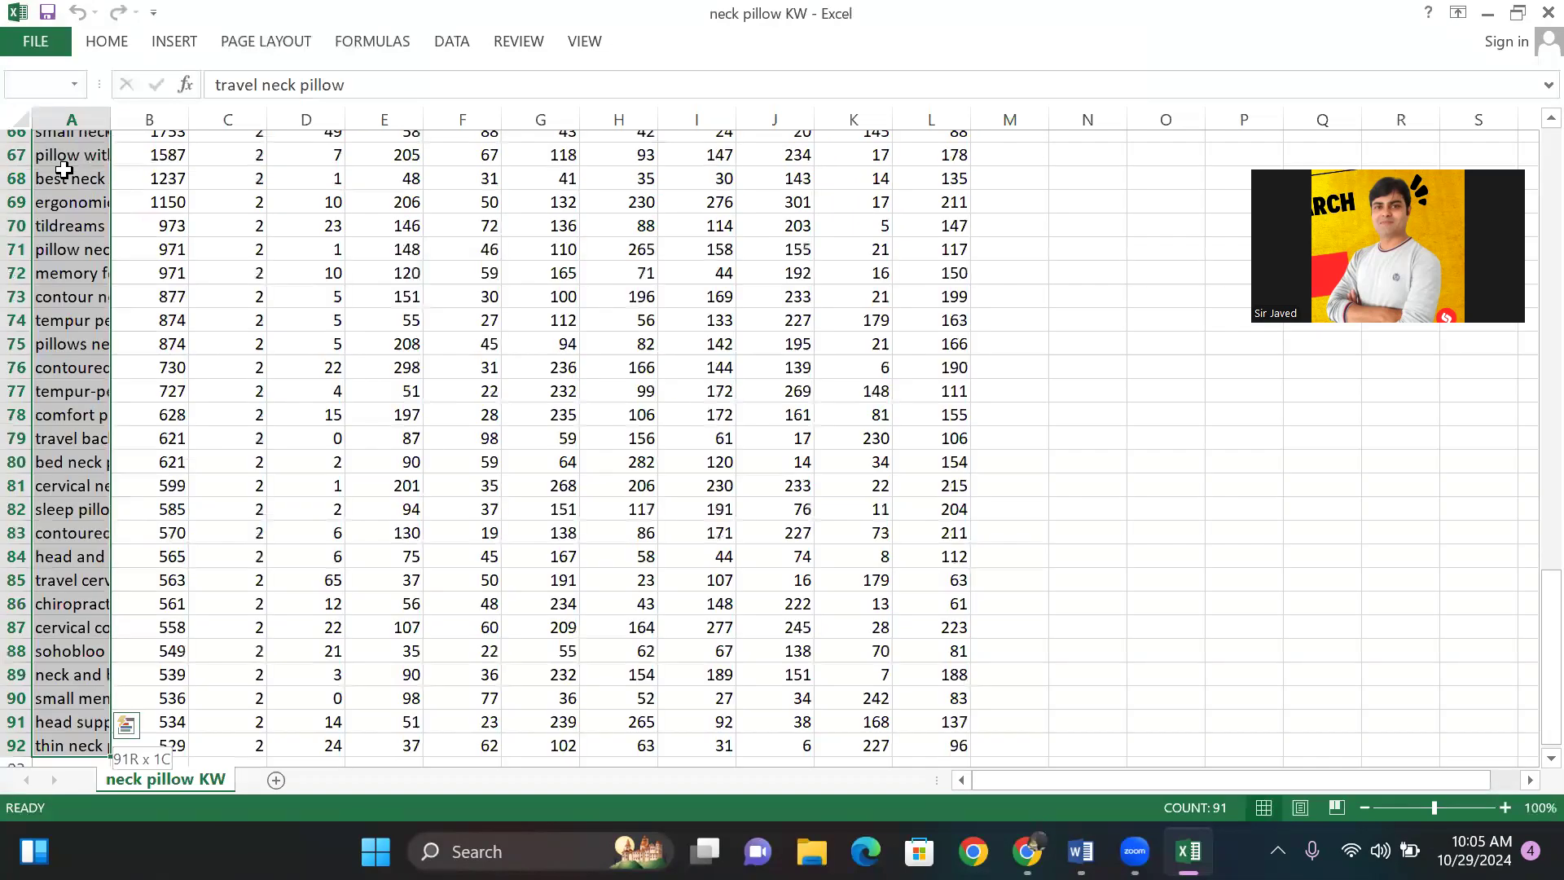
{"action": "key", "text": "ctrl+c"}
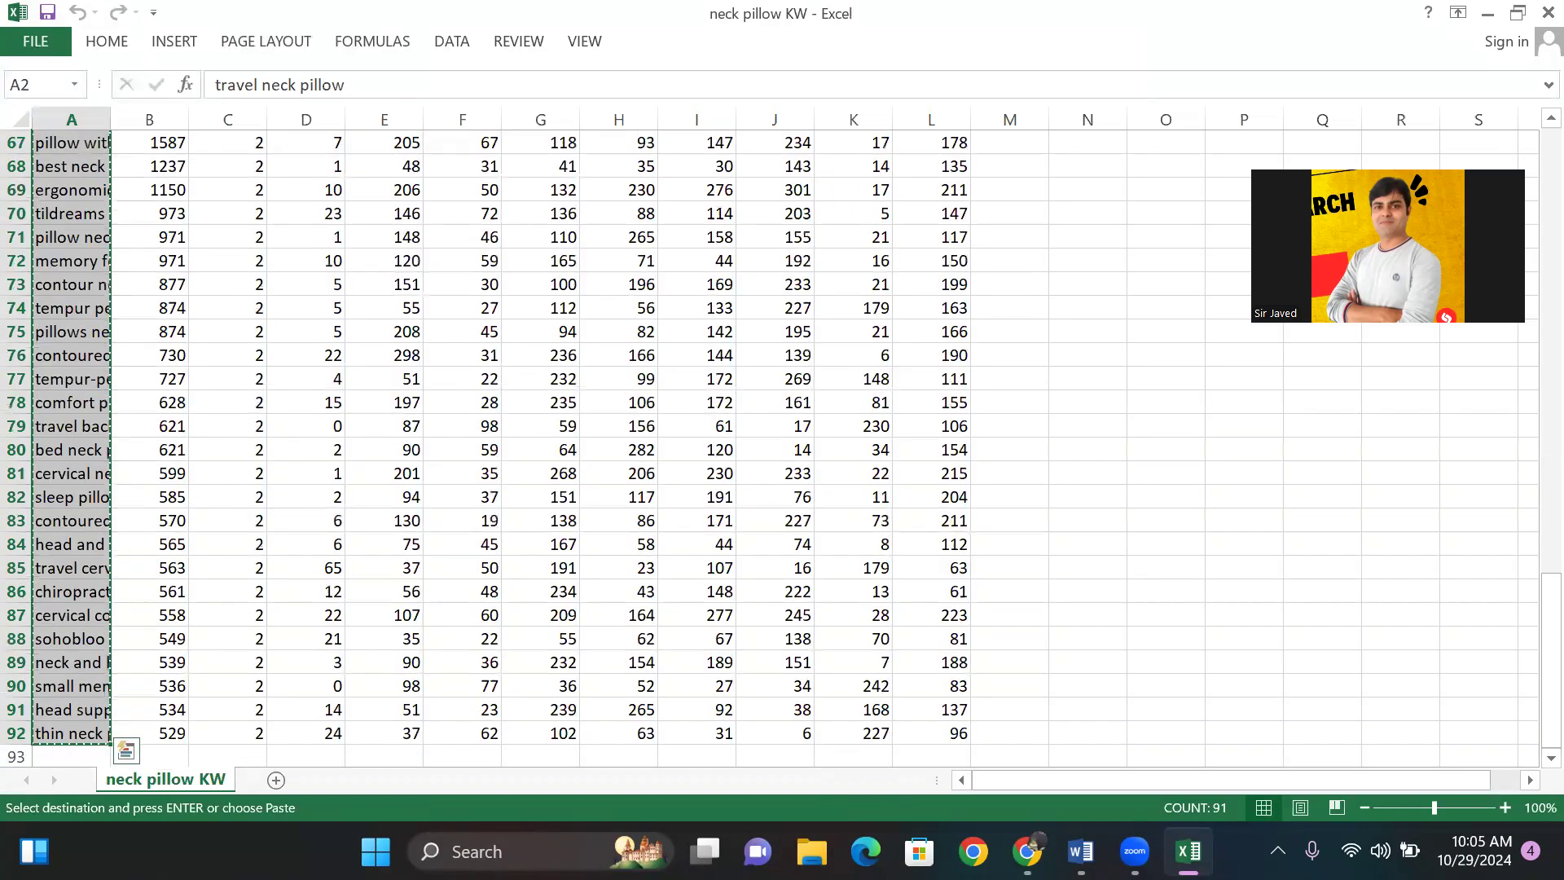
Switch to Helium 10 in Chrome and open the Frankenstein keyword processor
{"action": "key", "text": "alt+Tab"}
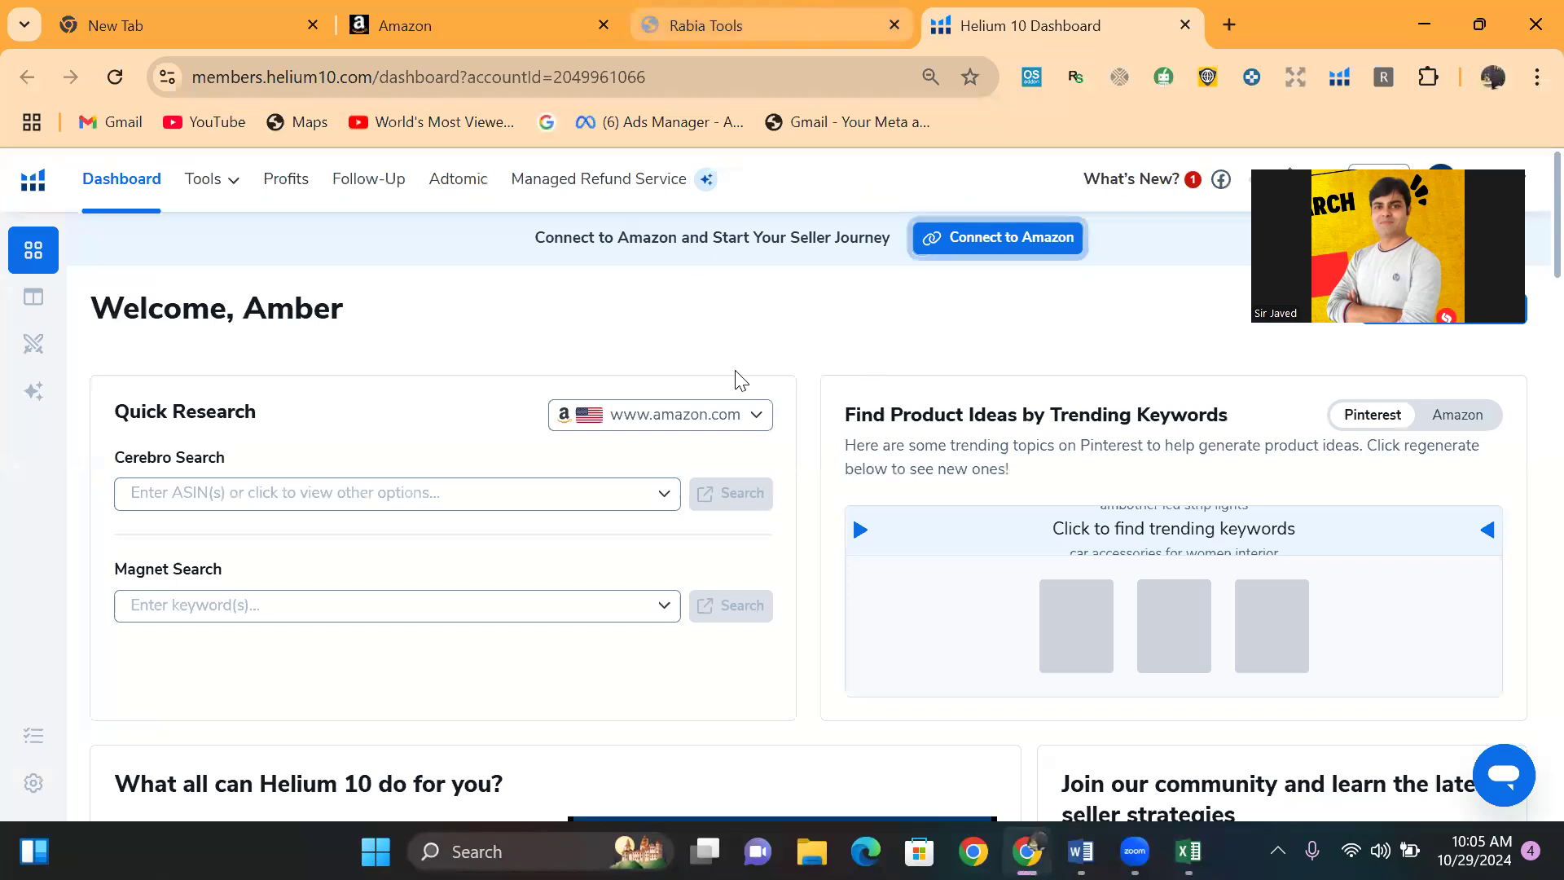
{"action": "key", "text": "ctrl+shift+Tab"}
{"action": "left_click", "coordinate": [1021, 8]}
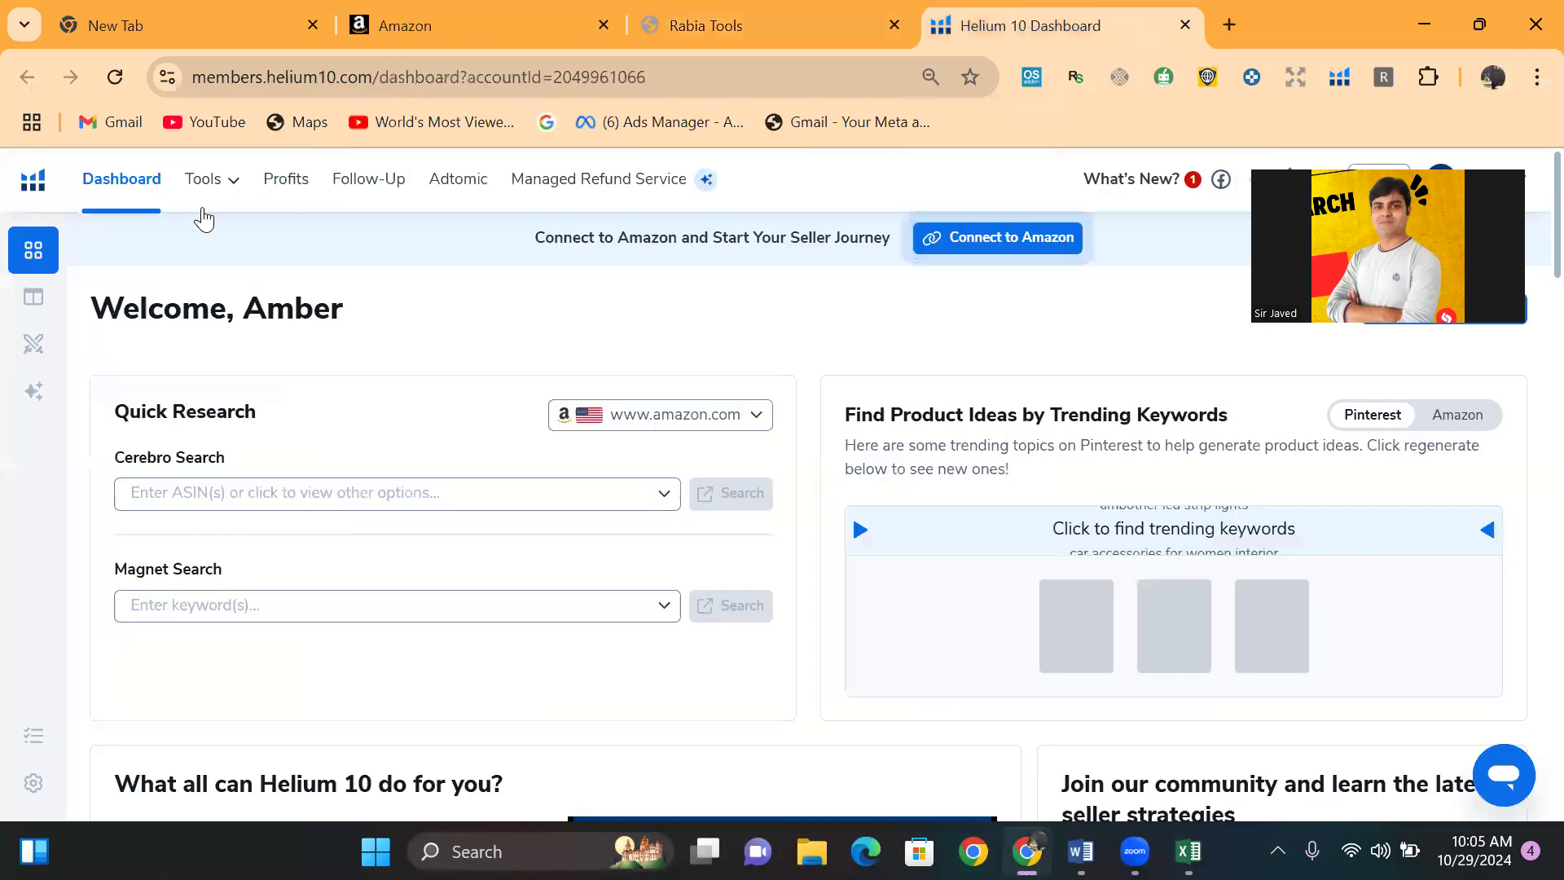
{"action": "left_click", "coordinate": [207, 192]}
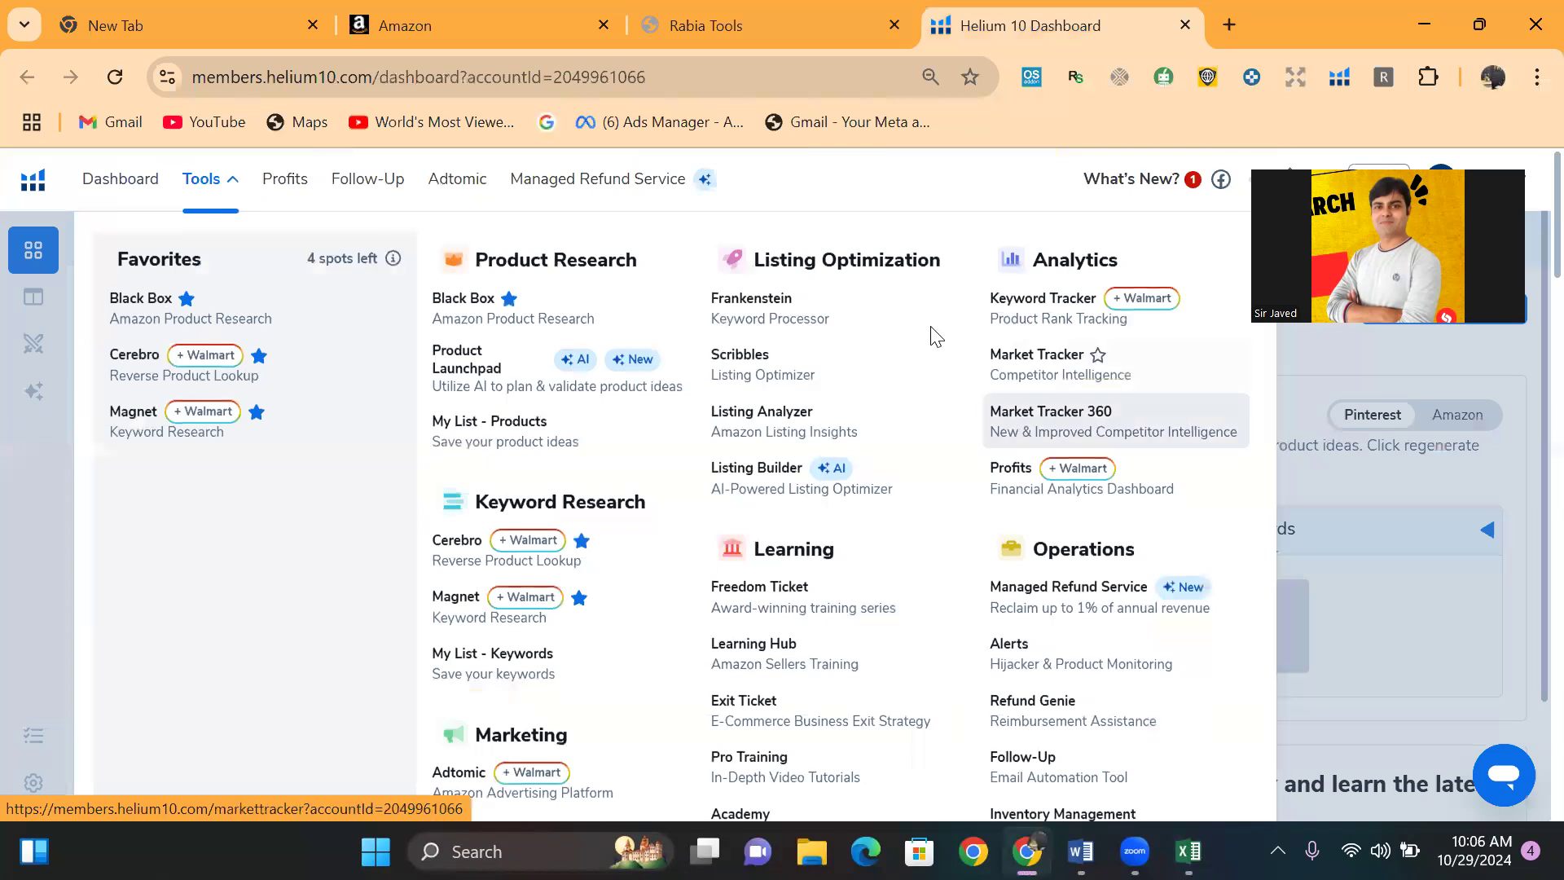
{"action": "left_click", "coordinate": [759, 298]}
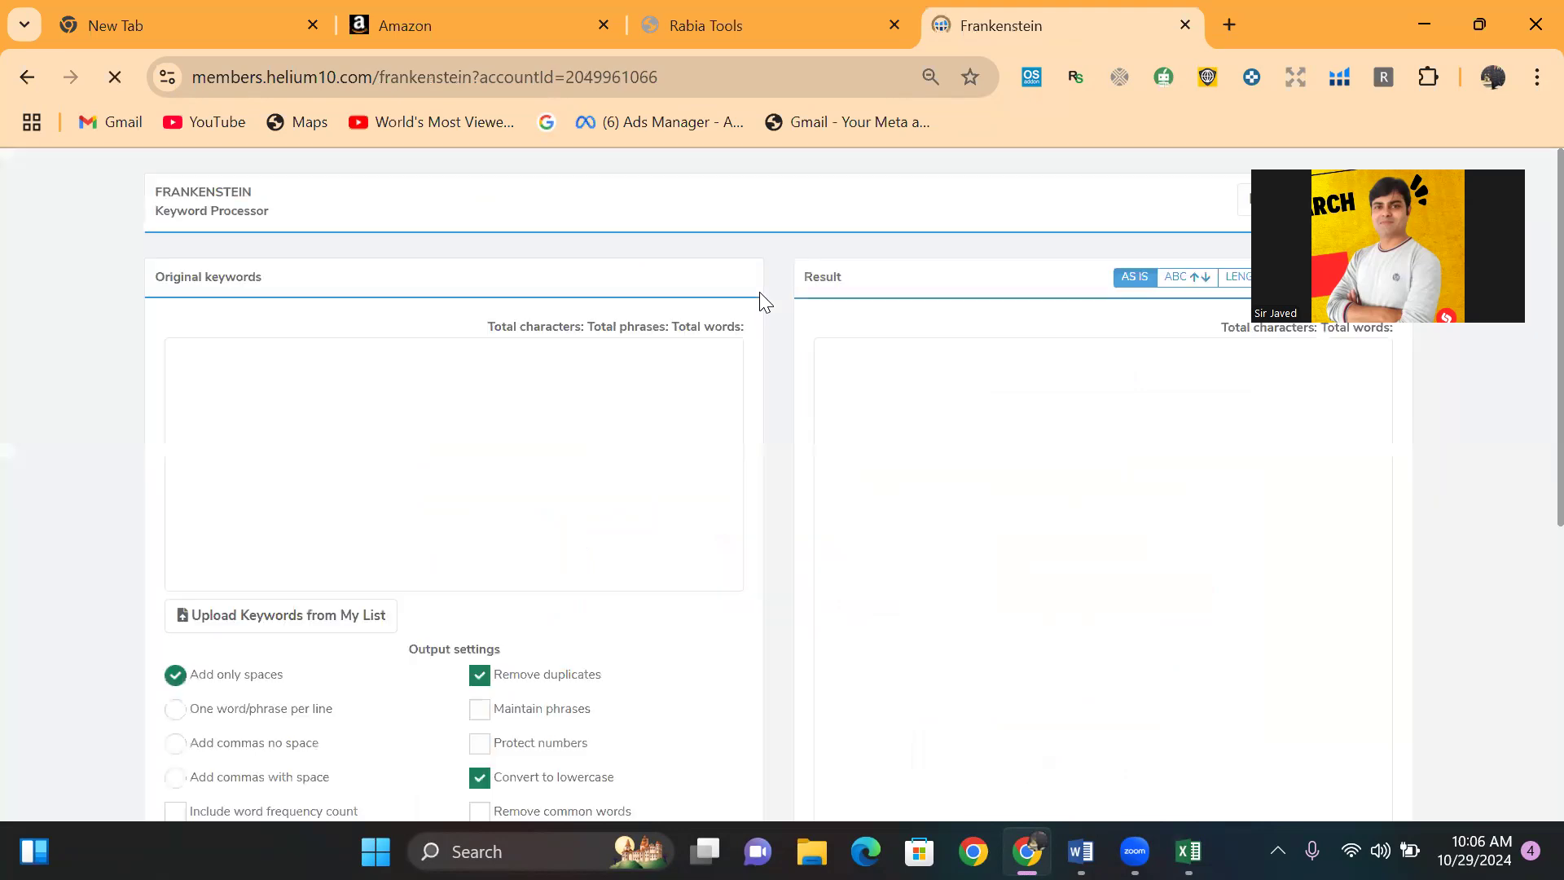
Paste the copied phrases as the original keywords in Frankenstein and process them with the preset output settings
{"action": "left_click", "coordinate": [401, 485]}
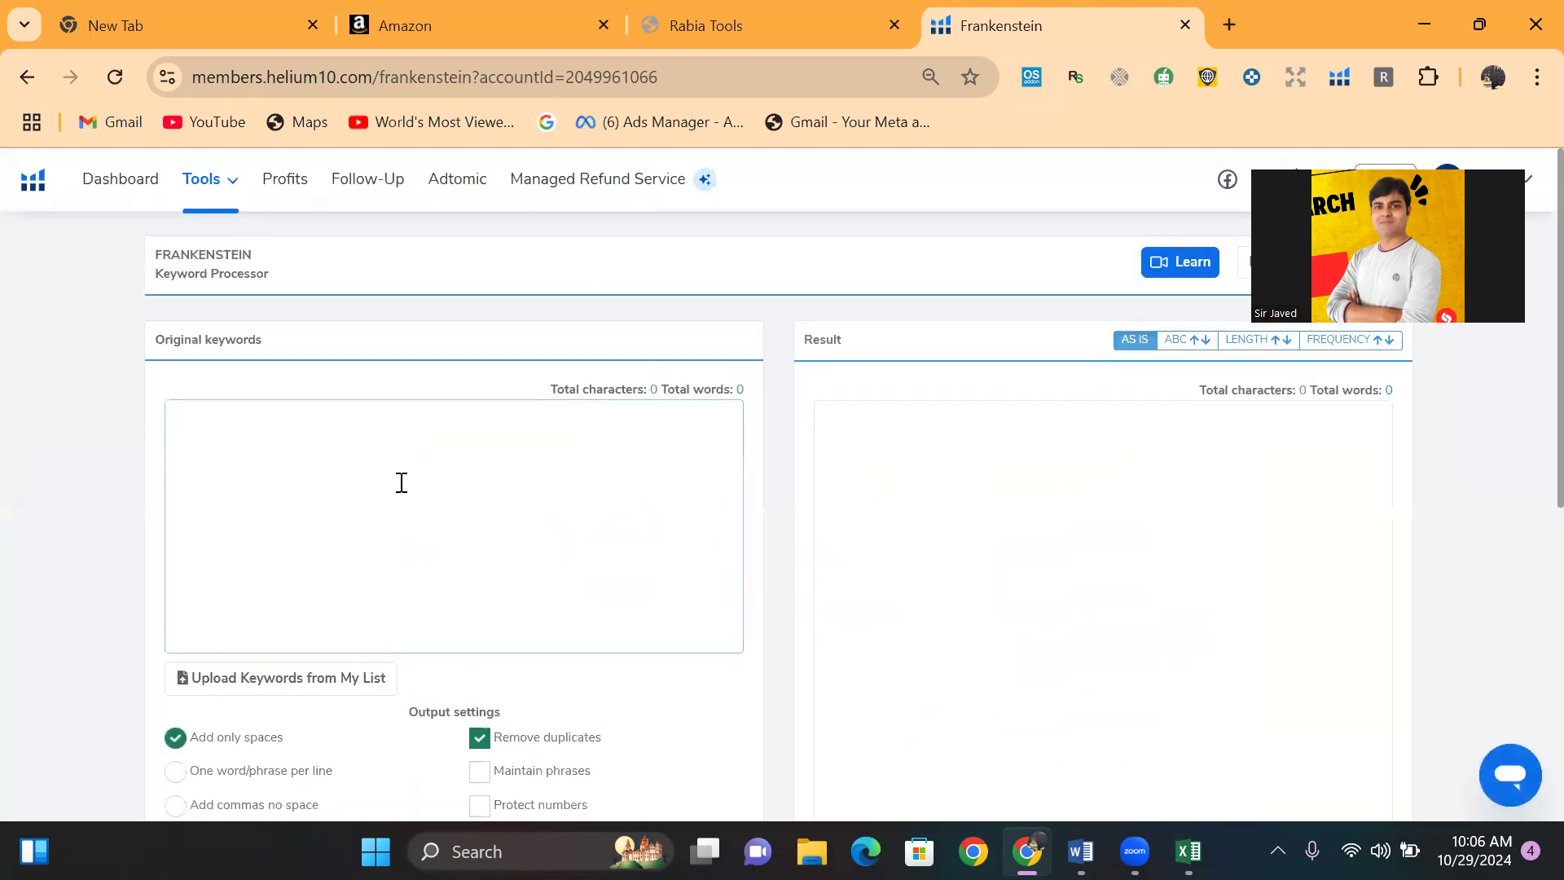
{"action": "key", "text": "ctrl+v"}
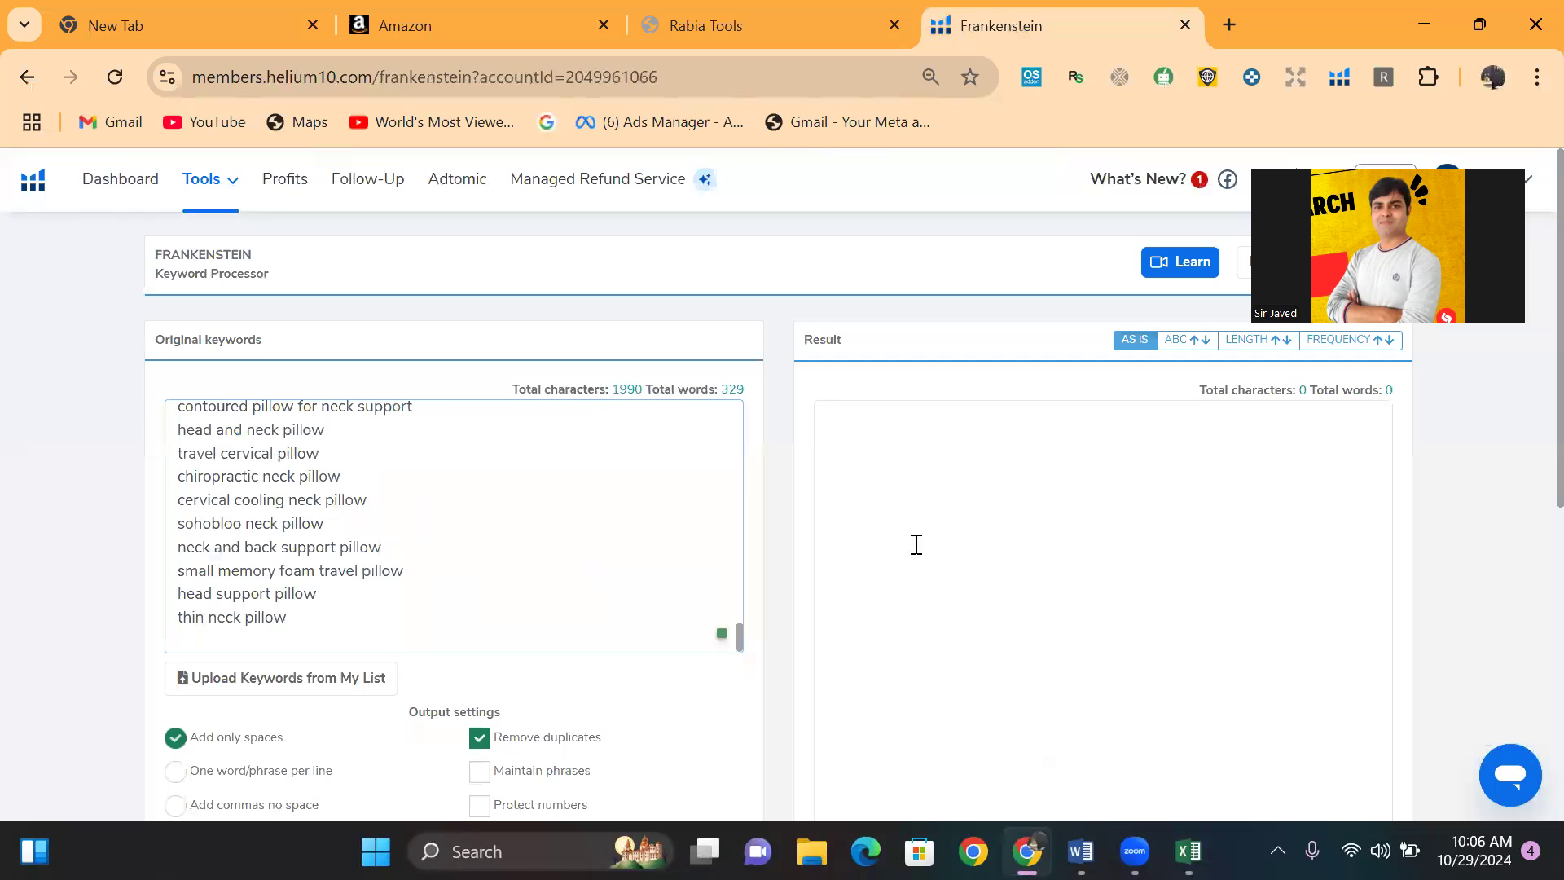
{"action": "scroll", "coordinate": [1532, 489], "scroll_direction": "down", "scroll_amount": 4}
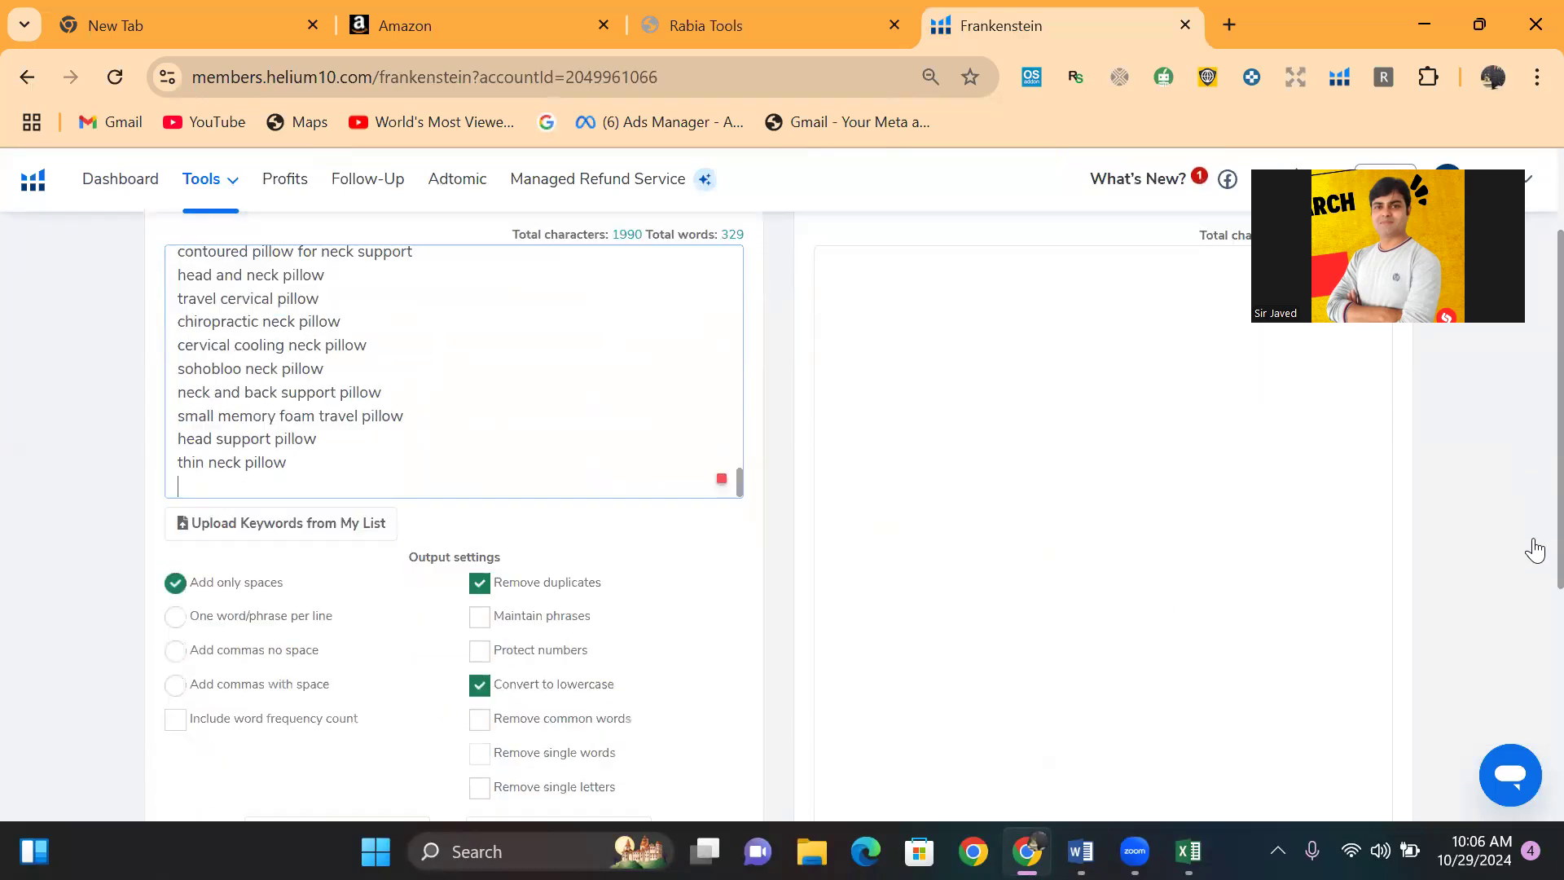
{"action": "scroll", "coordinate": [1534, 646], "scroll_direction": "down", "scroll_amount": 1}
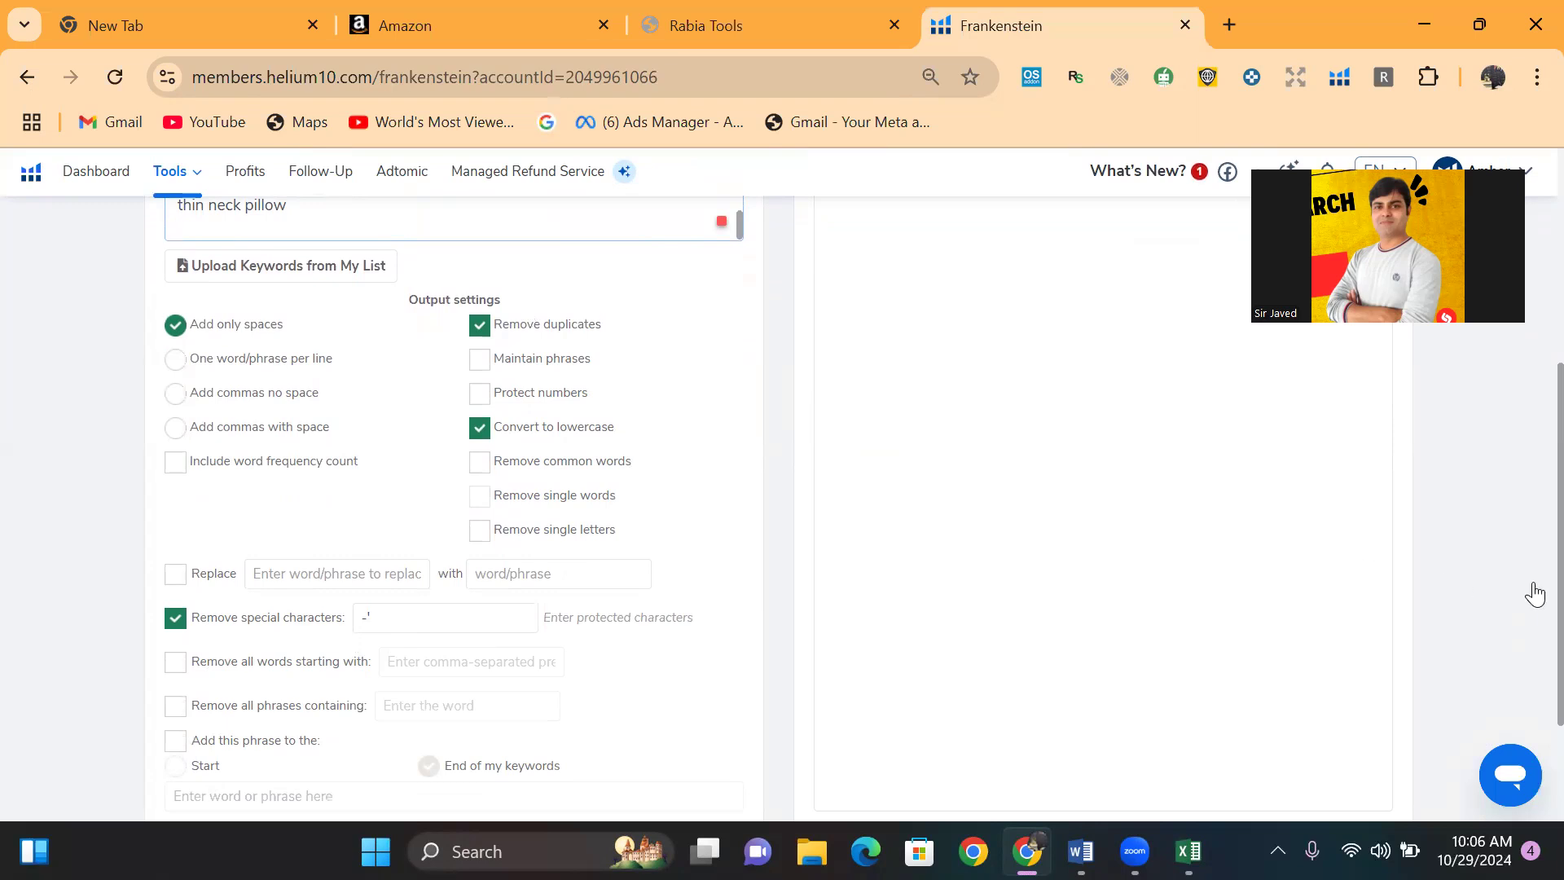
{"action": "scroll", "coordinate": [1534, 593], "scroll_direction": "down", "scroll_amount": 3}
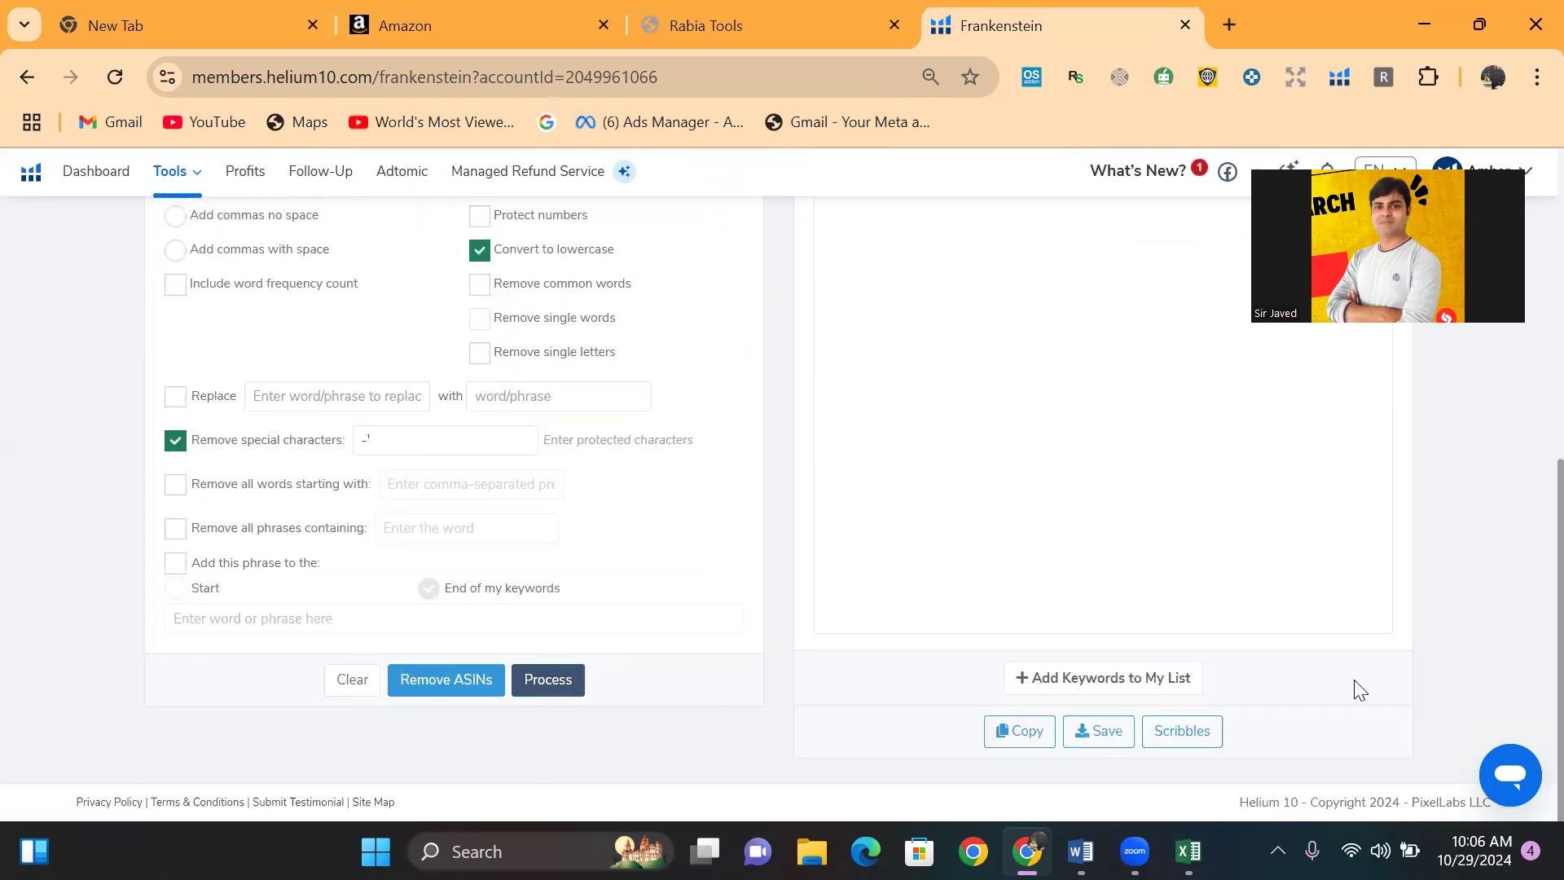
{"action": "scroll", "coordinate": [1534, 642], "scroll_direction": "up", "scroll_amount": 8}
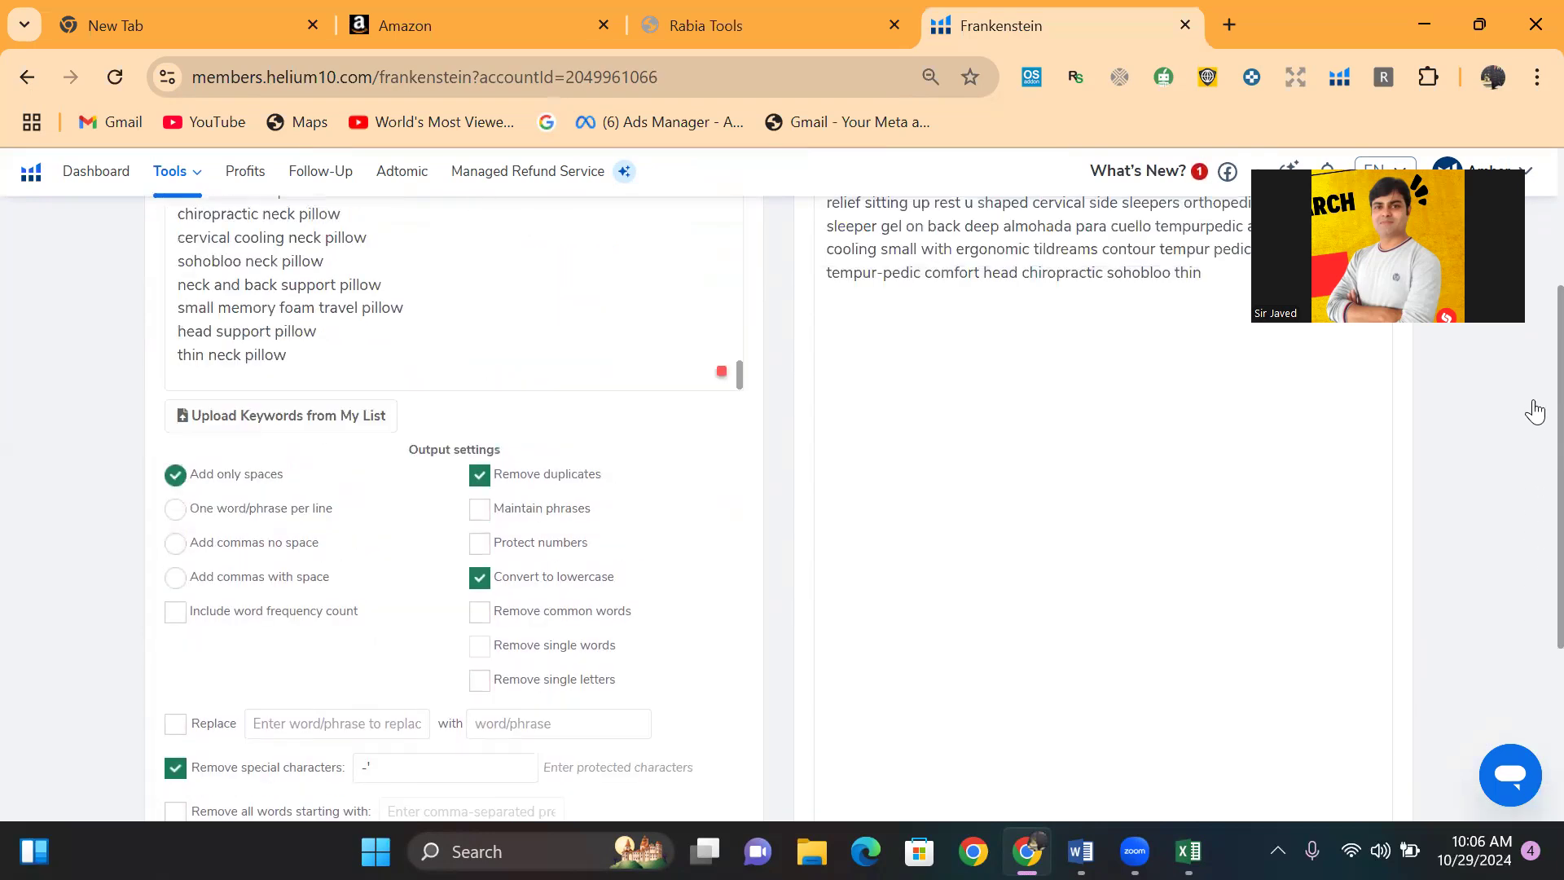
Copy the processed keyword result from Frankenstein
{"action": "scroll", "coordinate": [1534, 559], "scroll_direction": "down", "scroll_amount": 5}
{"action": "scroll", "coordinate": [1535, 560], "scroll_direction": "down", "scroll_amount": 3}
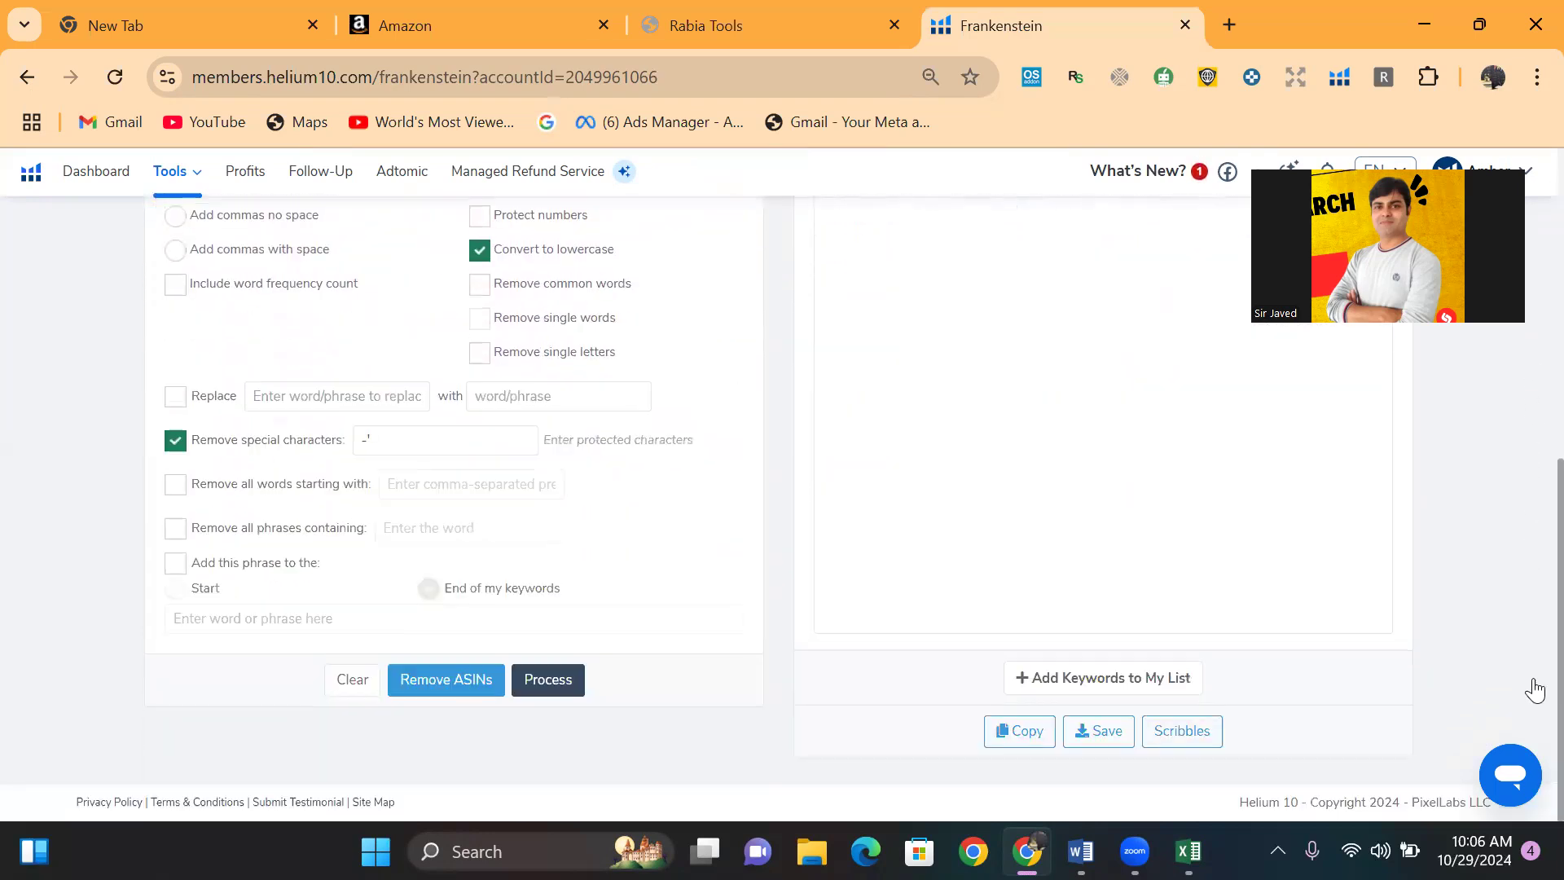
{"action": "left_click", "coordinate": [1024, 737]}
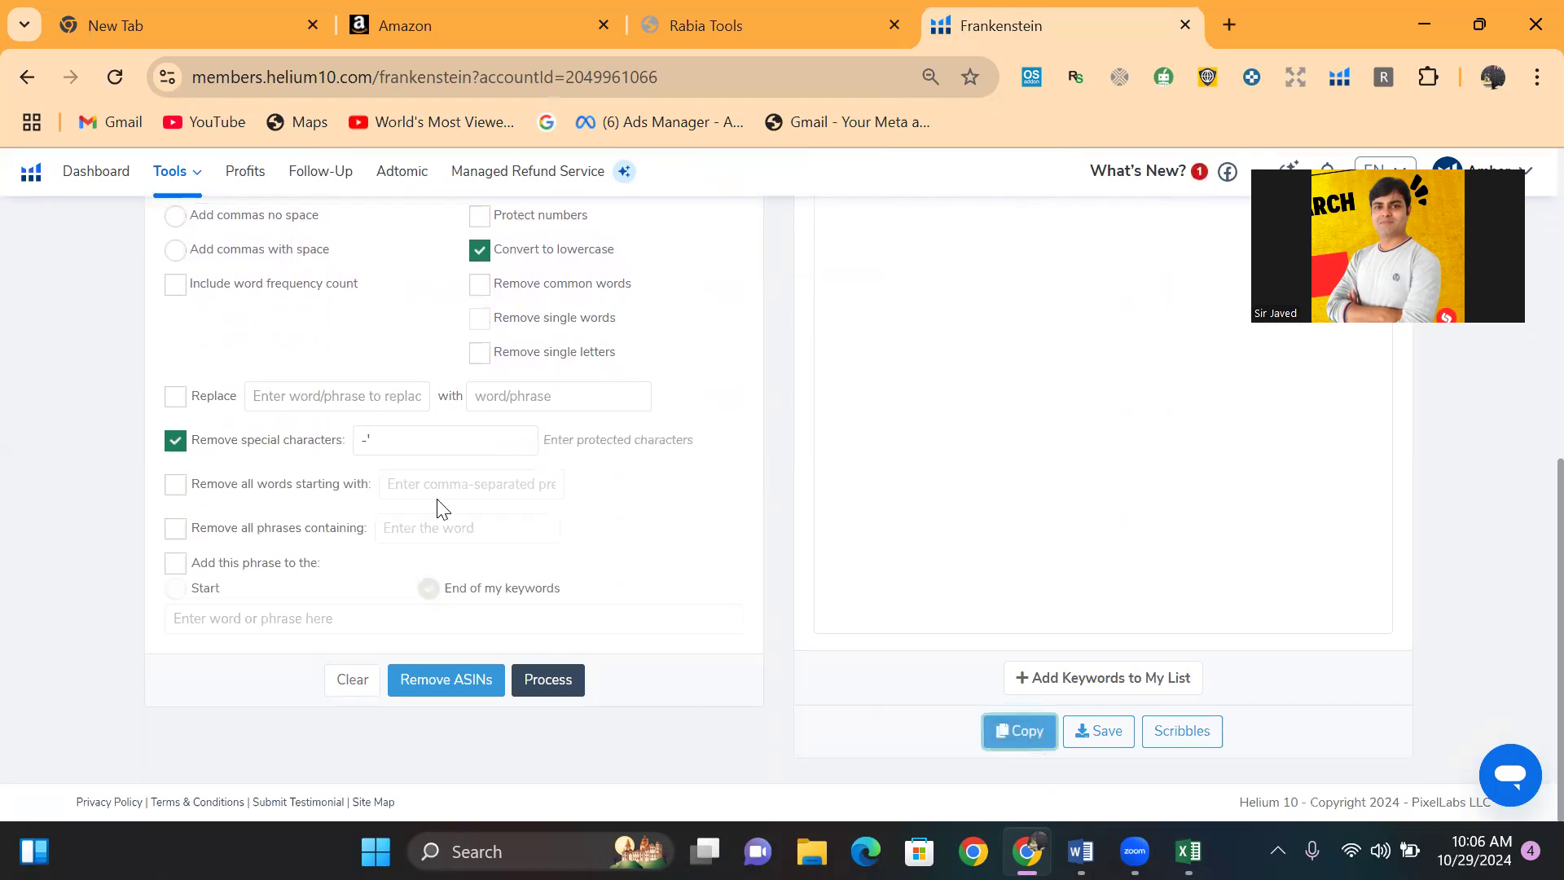
Replace the Backend Search Terms paragraph in the Word document with the copied keywords and close the document without saving
{"action": "key", "text": "alt+Tab"}
{"action": "left_click_drag", "start_coordinate": [391, 414], "coordinate": [817, 510]}
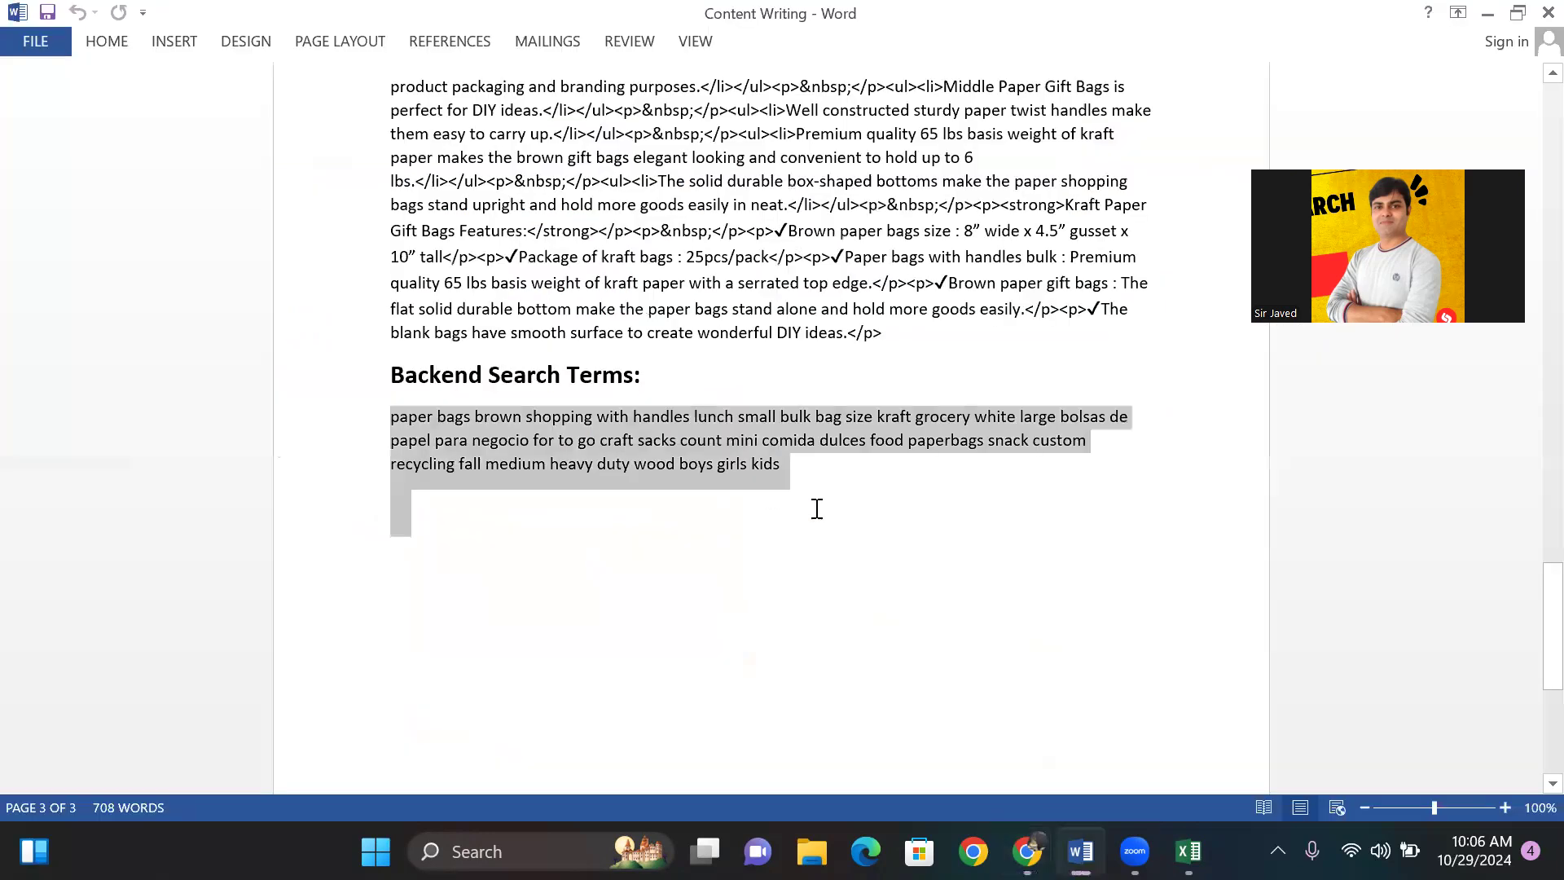
{"action": "key", "text": "ctrl+v"}
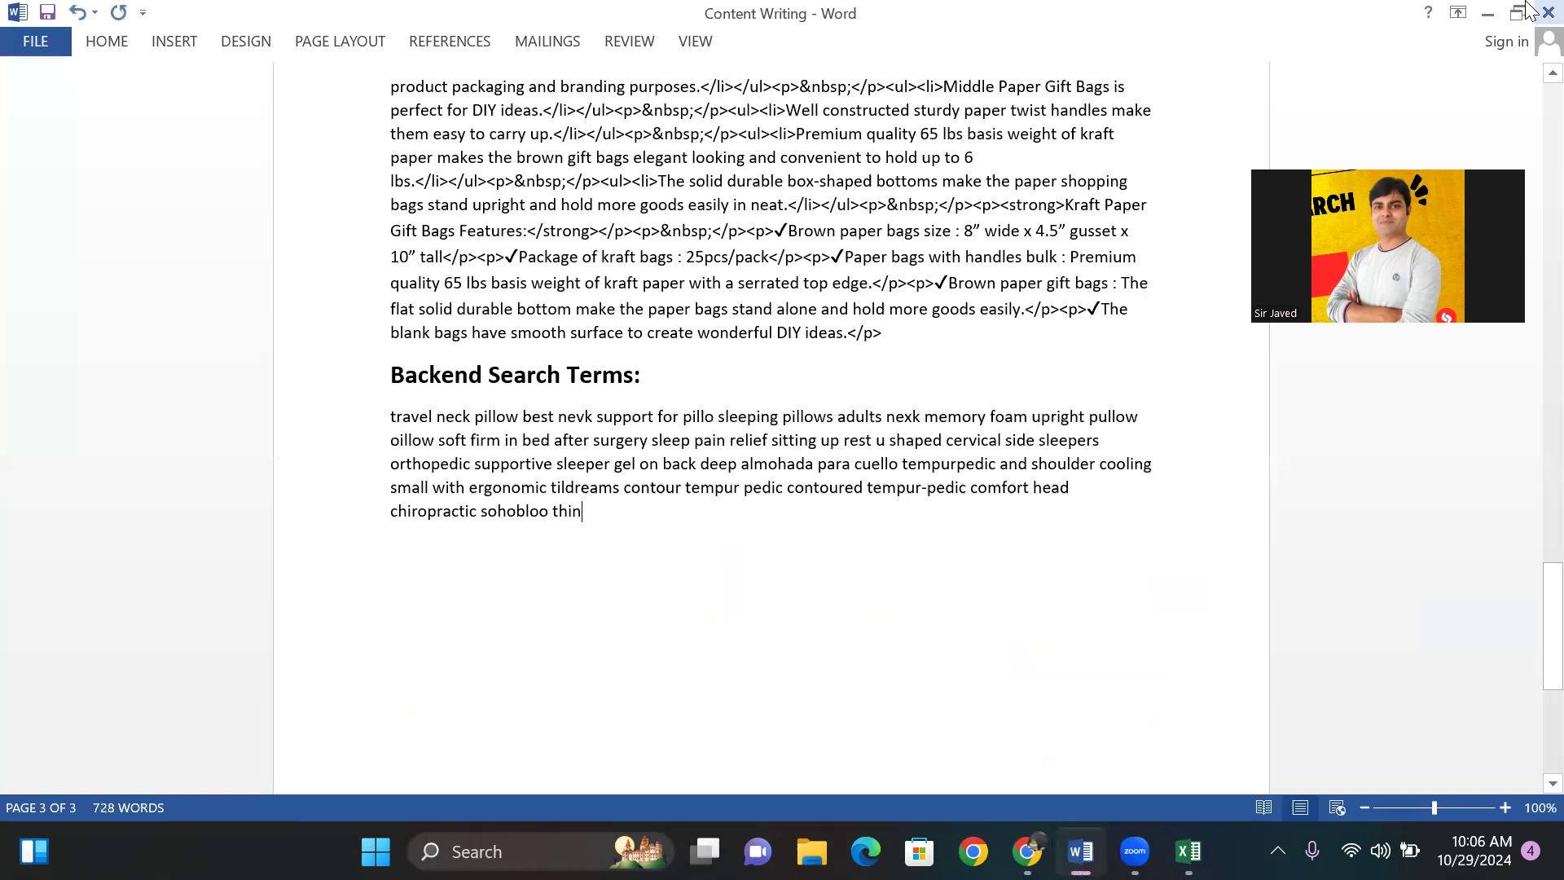
{"action": "left_click", "coordinate": [1548, 12]}
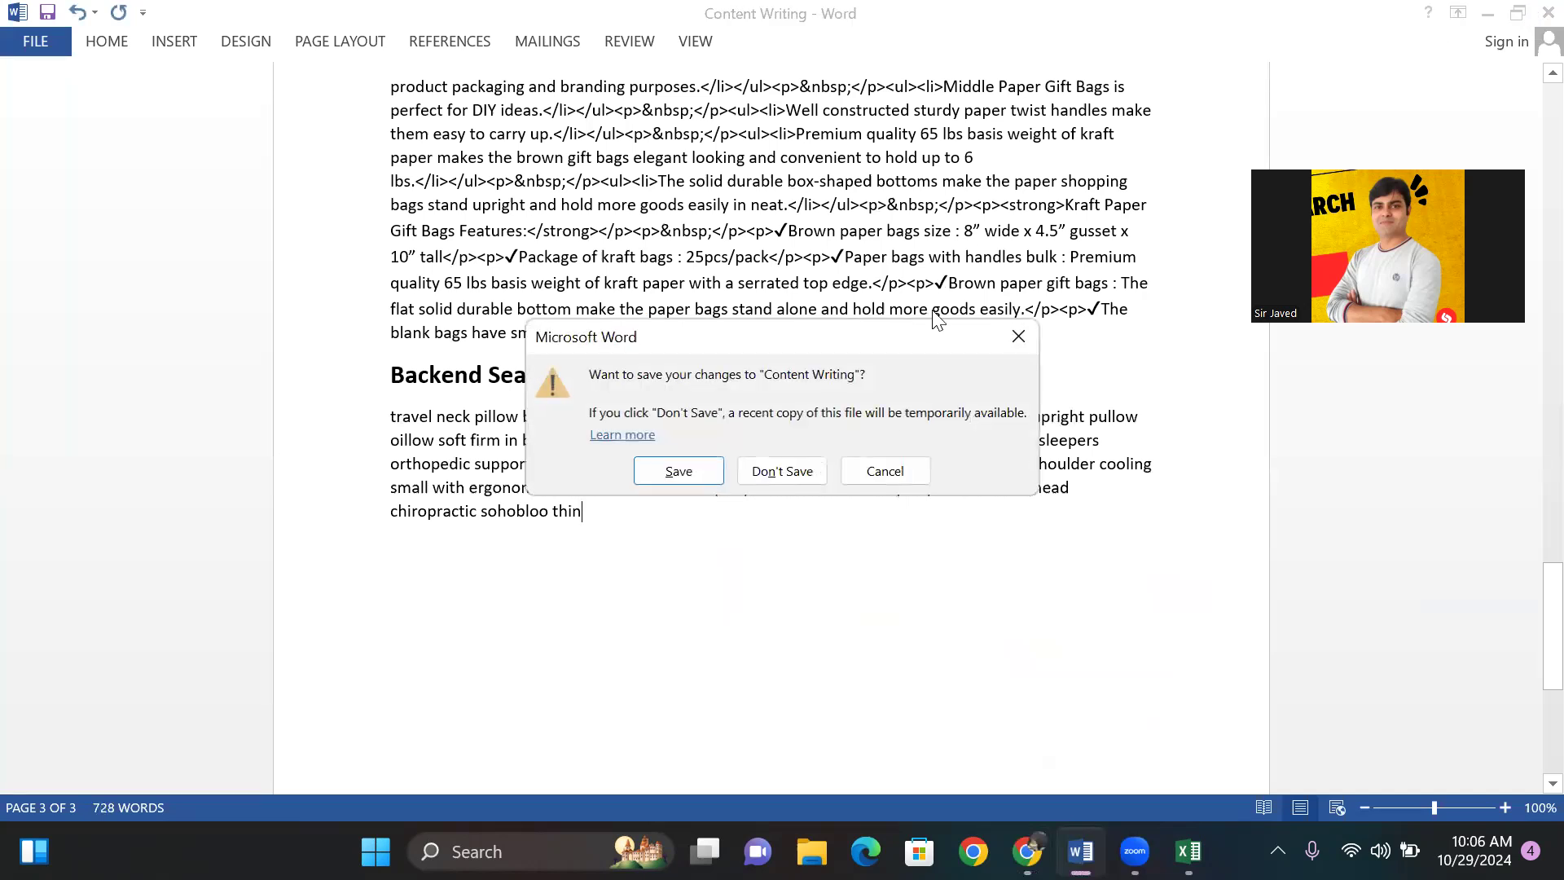
{"action": "left_click", "coordinate": [785, 472]}
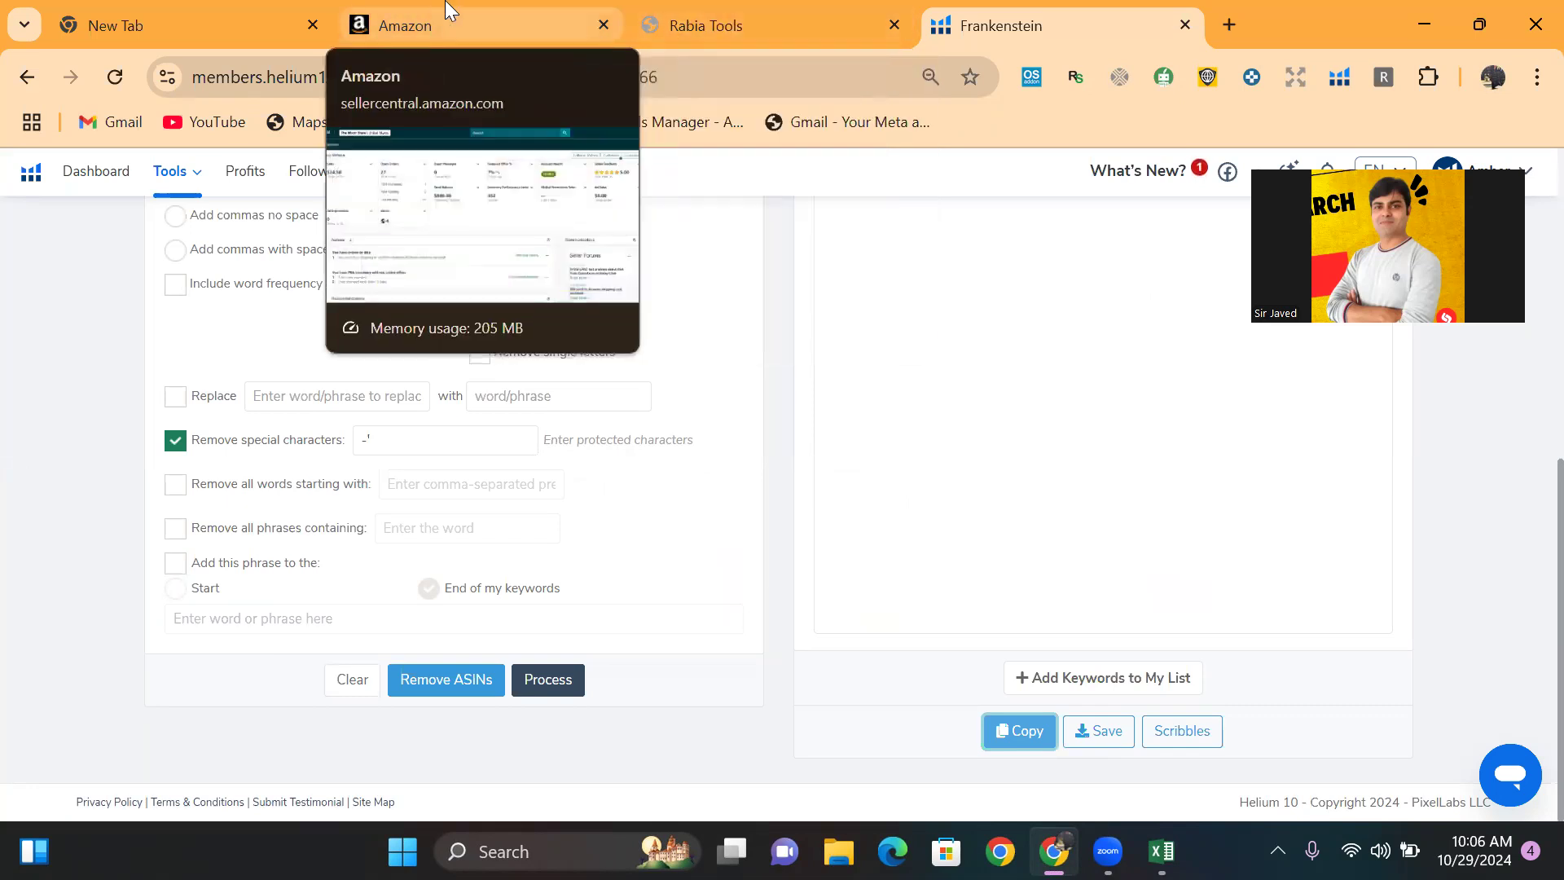
Switch to Amazon Seller Central in Chrome and open the Add Products via Upload page of the catalog
{"action": "left_click", "coordinate": [446, 10]}
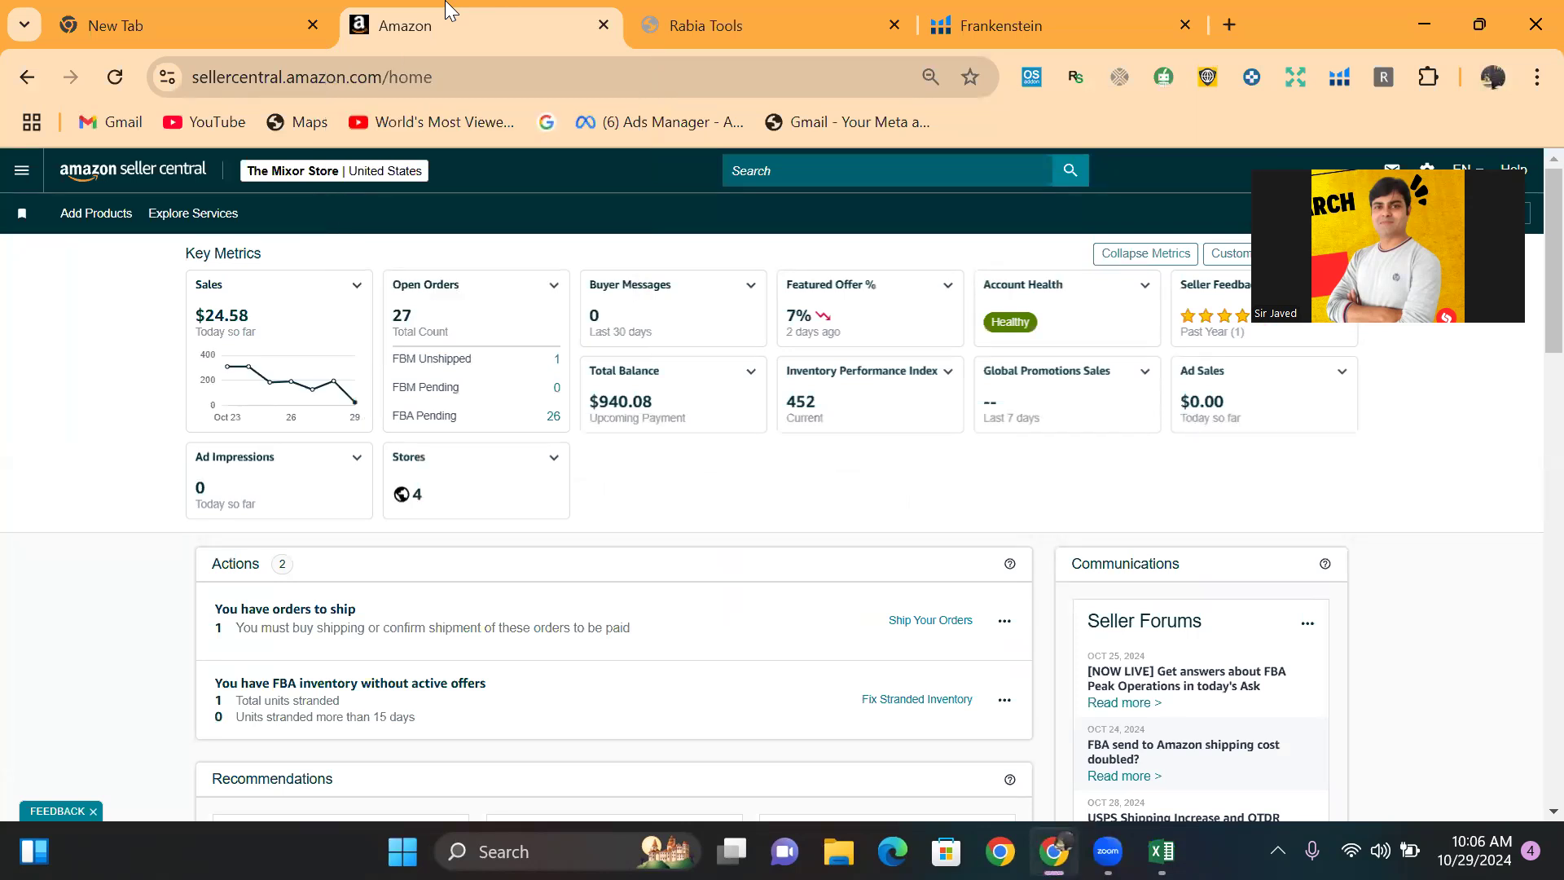
{"action": "left_click", "coordinate": [787, 11]}
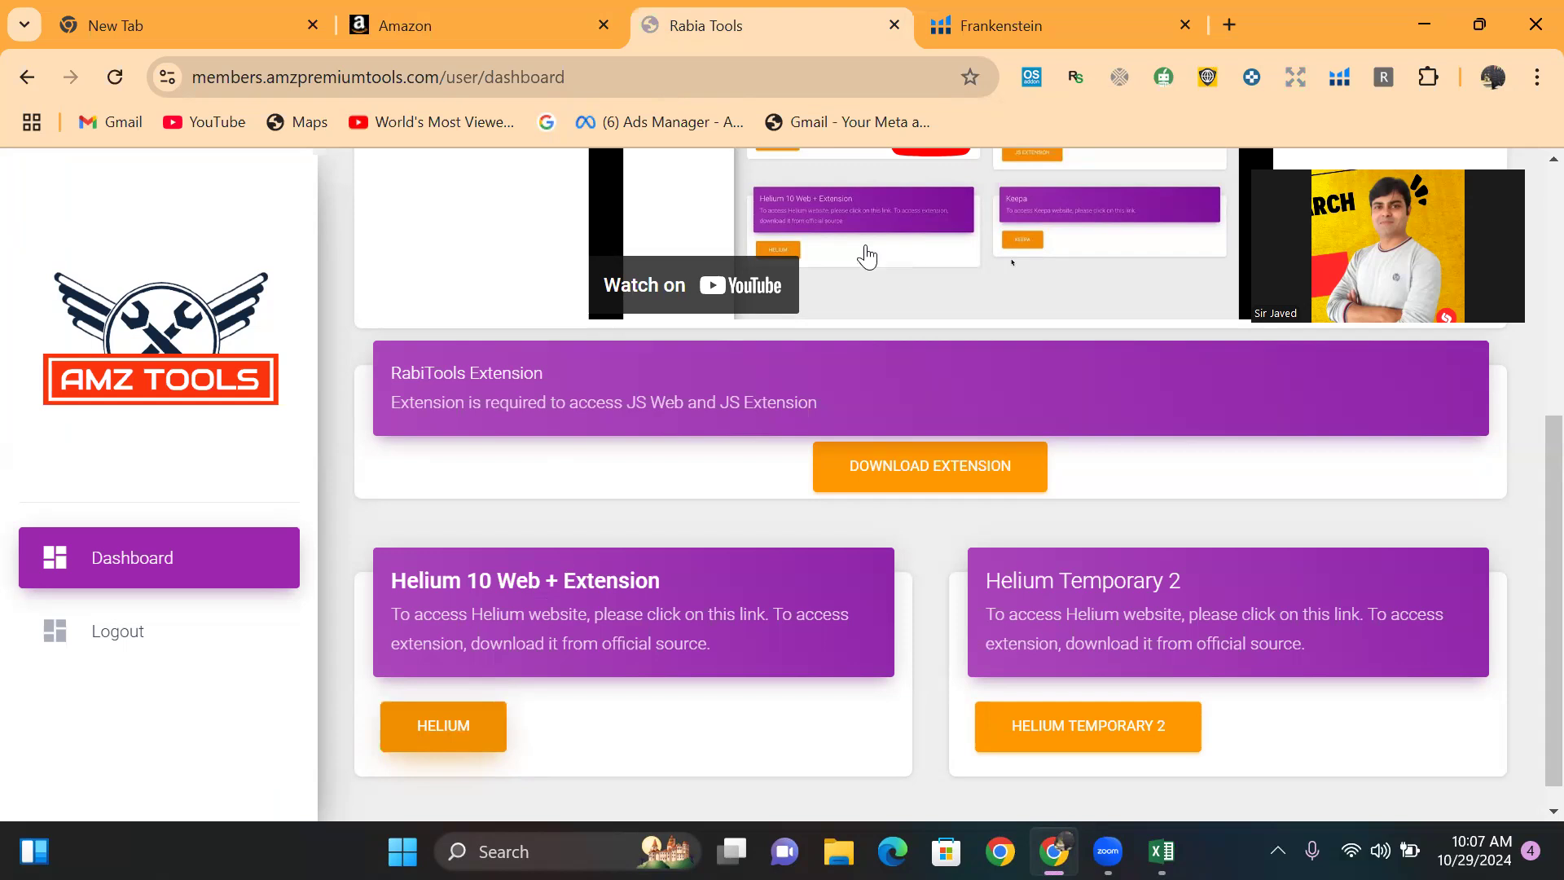
{"action": "left_click", "coordinate": [515, 8]}
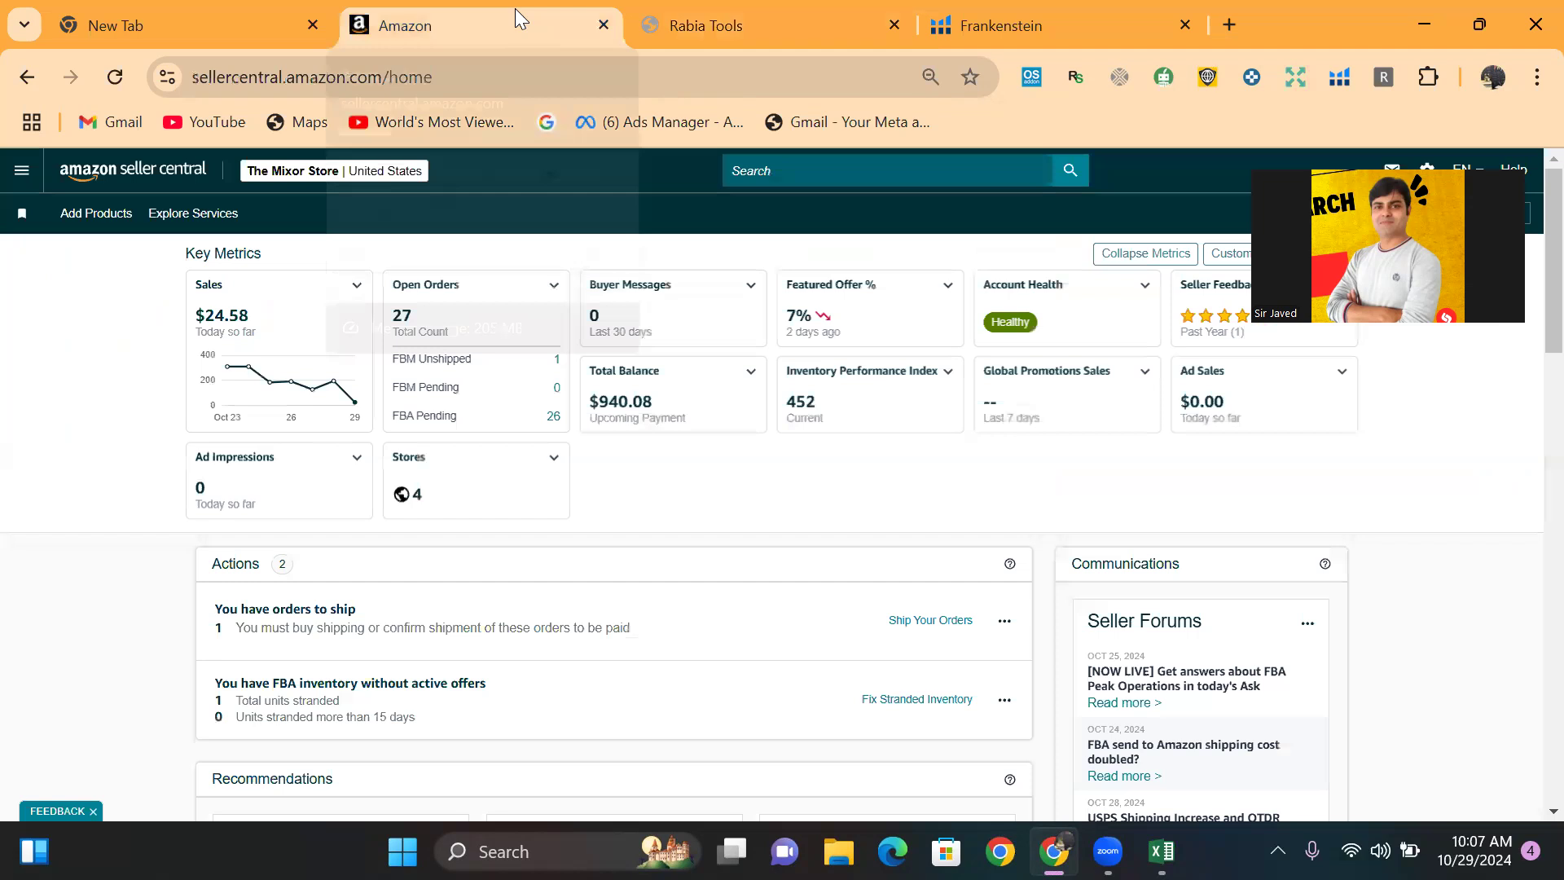
{"action": "left_click", "coordinate": [40, 171]}
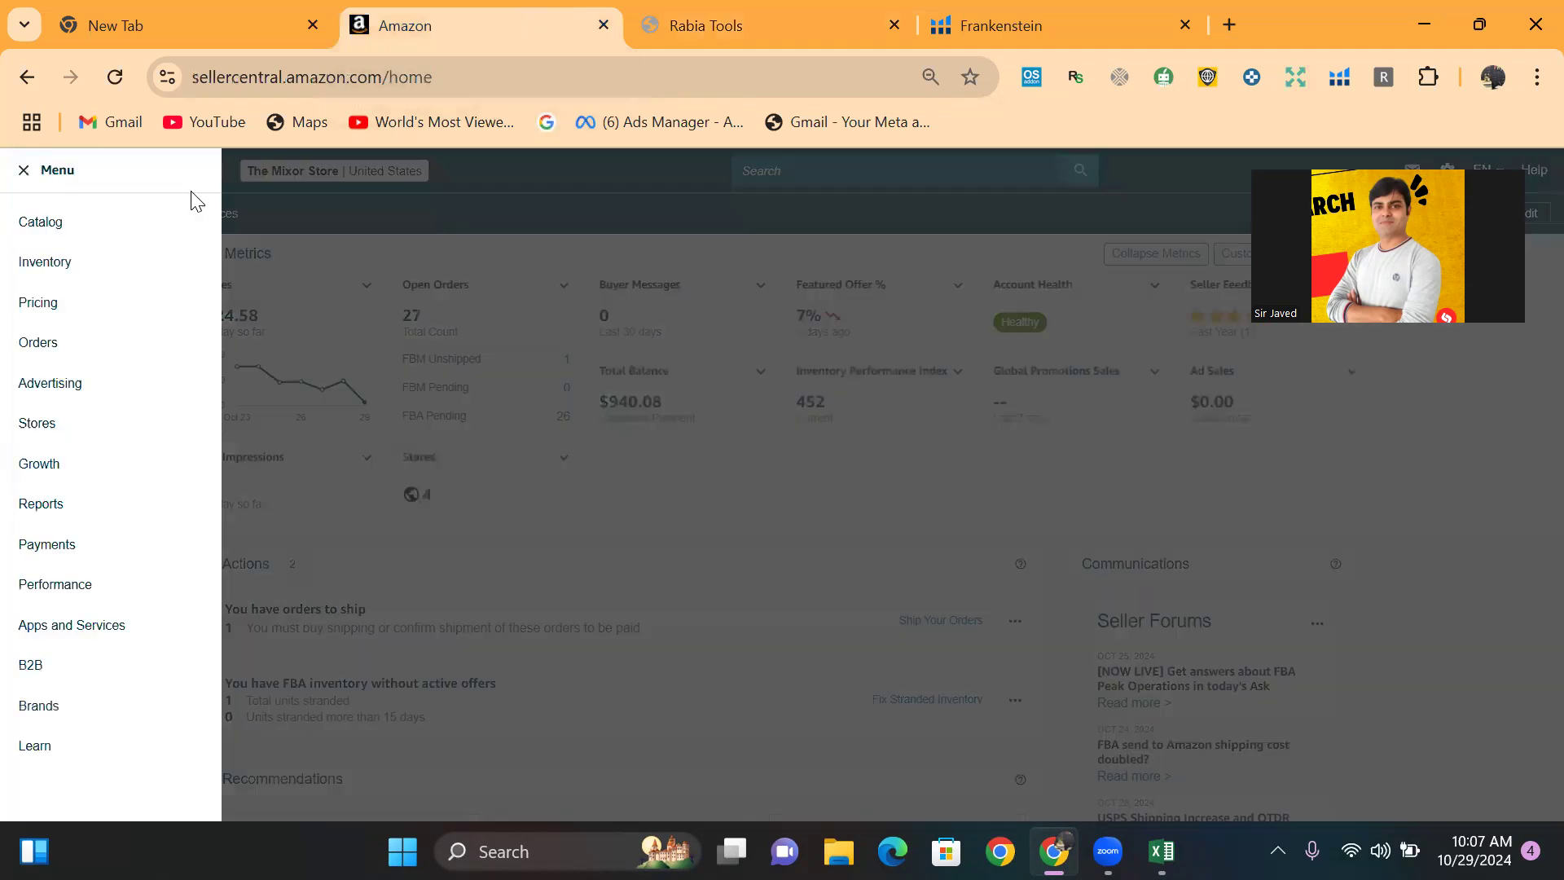
{"action": "mouse_move", "coordinate": [174, 216]}
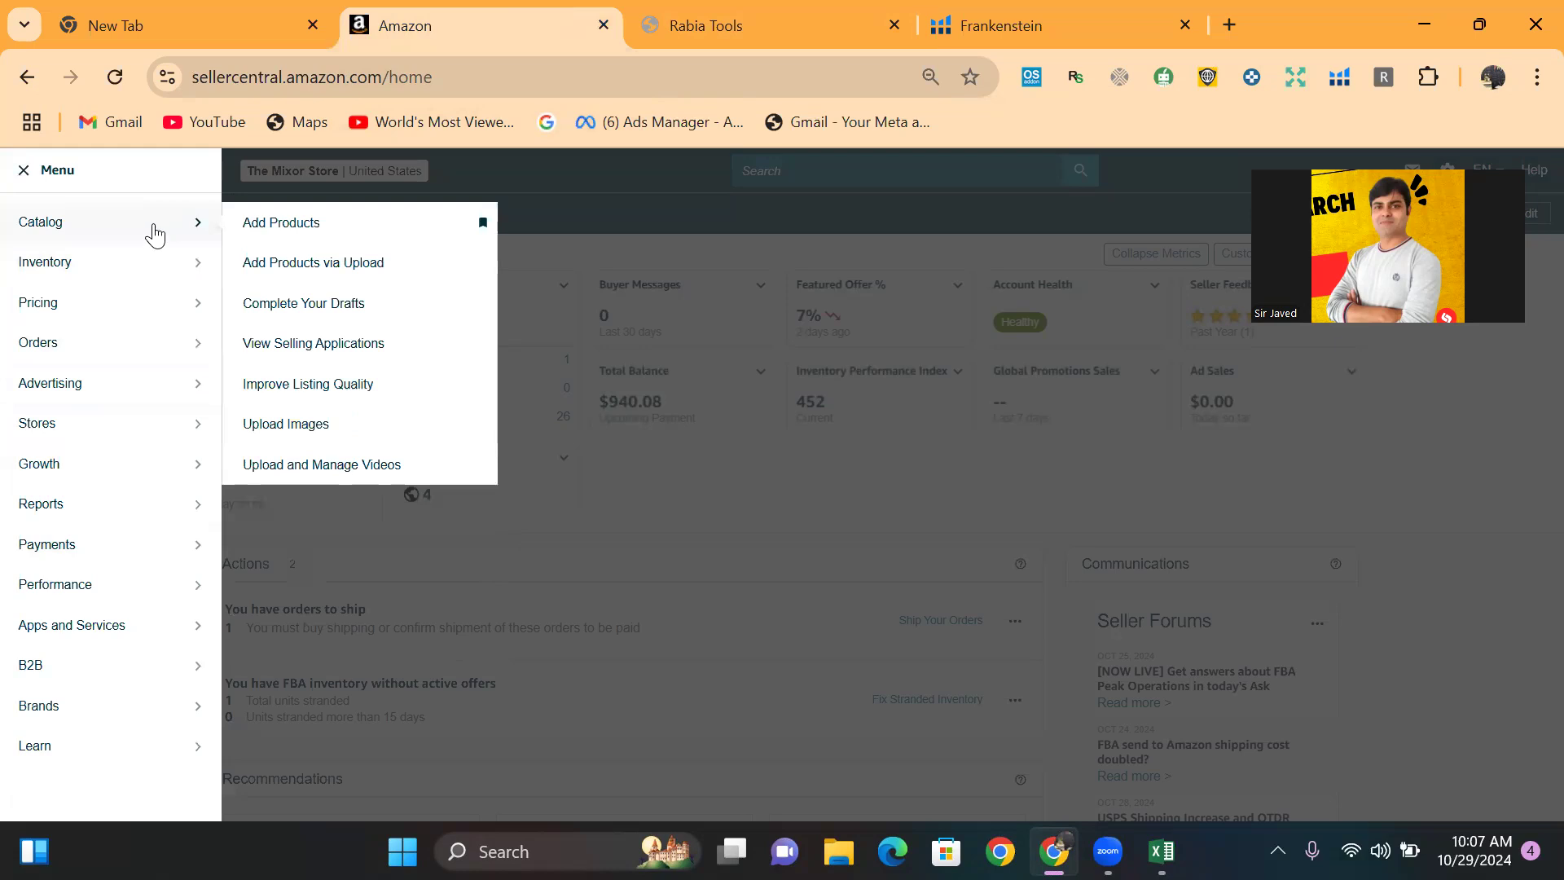
{"action": "left_click", "coordinate": [340, 279]}
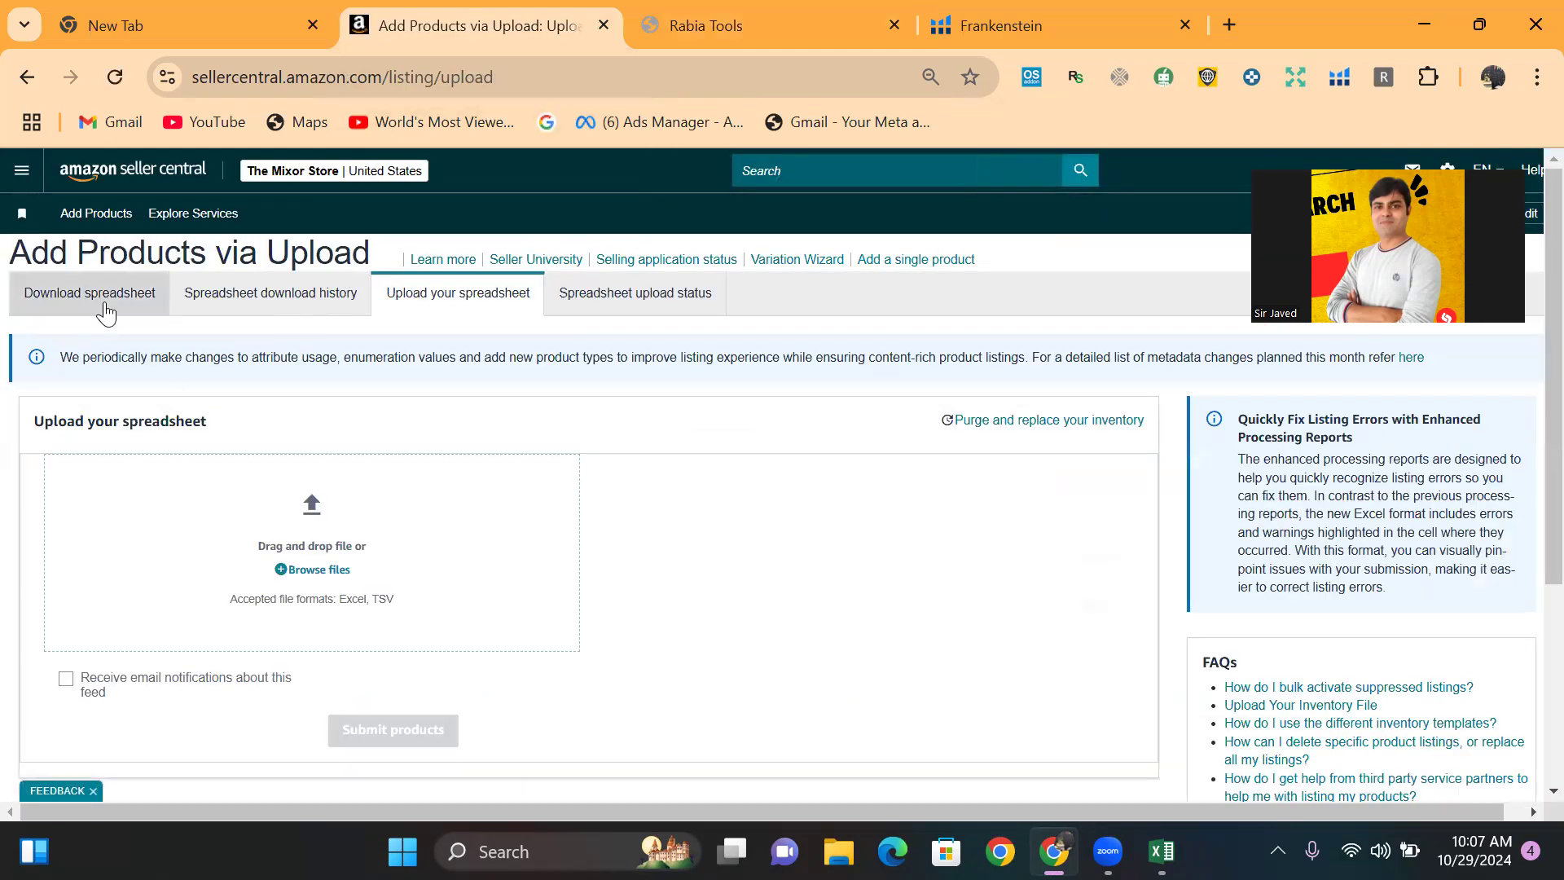
Look through the spreadsheet download history, upload and upload status pages, and return to the template choices for downloading a spreadsheet
{"action": "left_click", "coordinate": [106, 312]}
{"action": "left_click", "coordinate": [277, 314]}
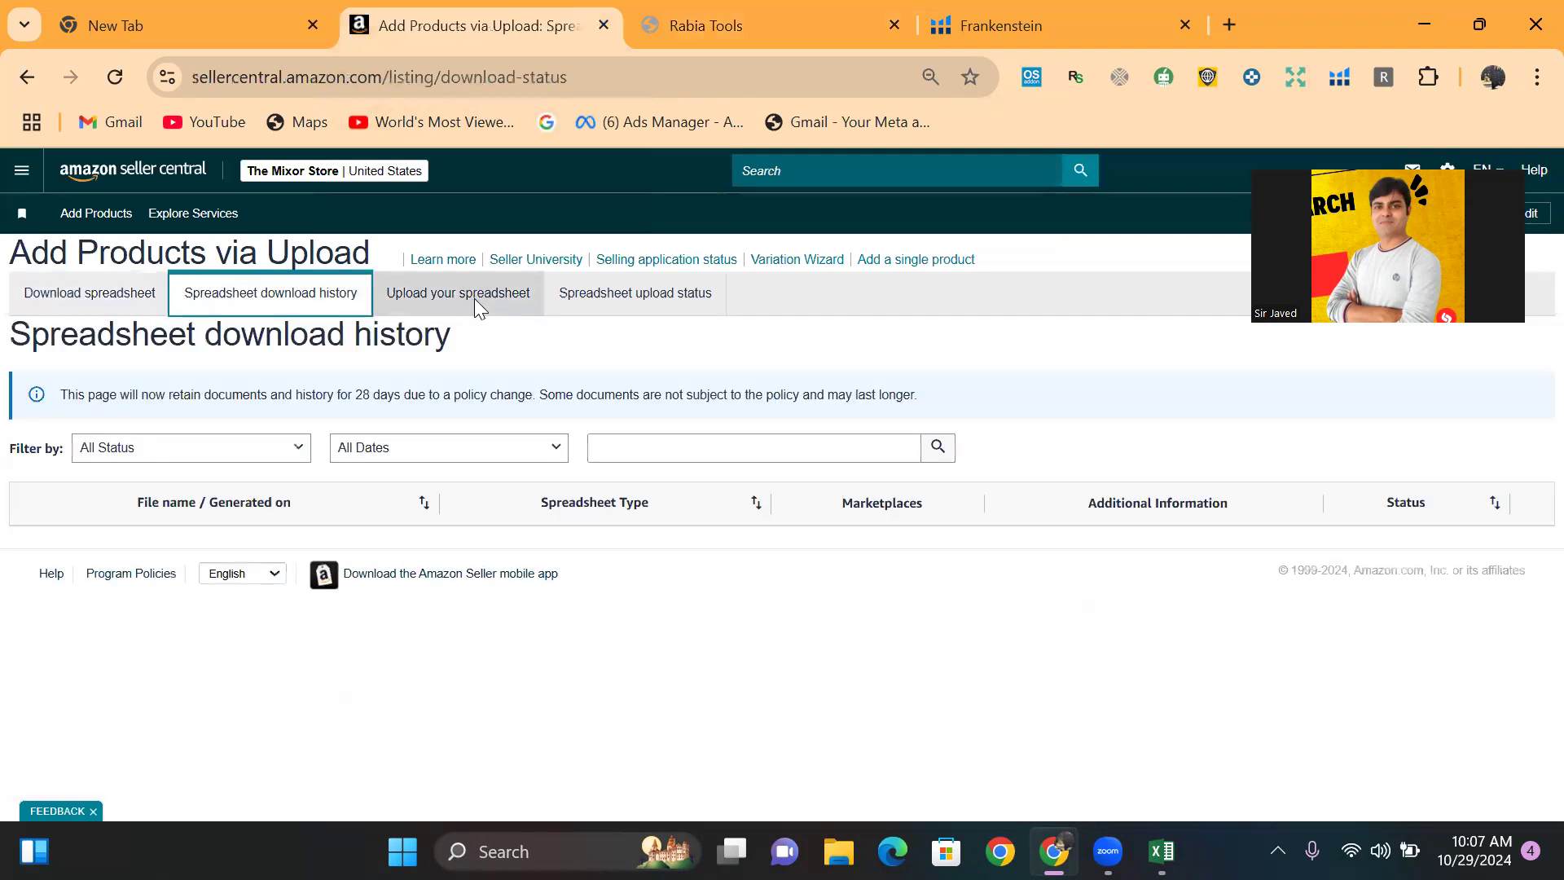
{"action": "left_click", "coordinate": [471, 296]}
{"action": "left_click", "coordinate": [626, 317]}
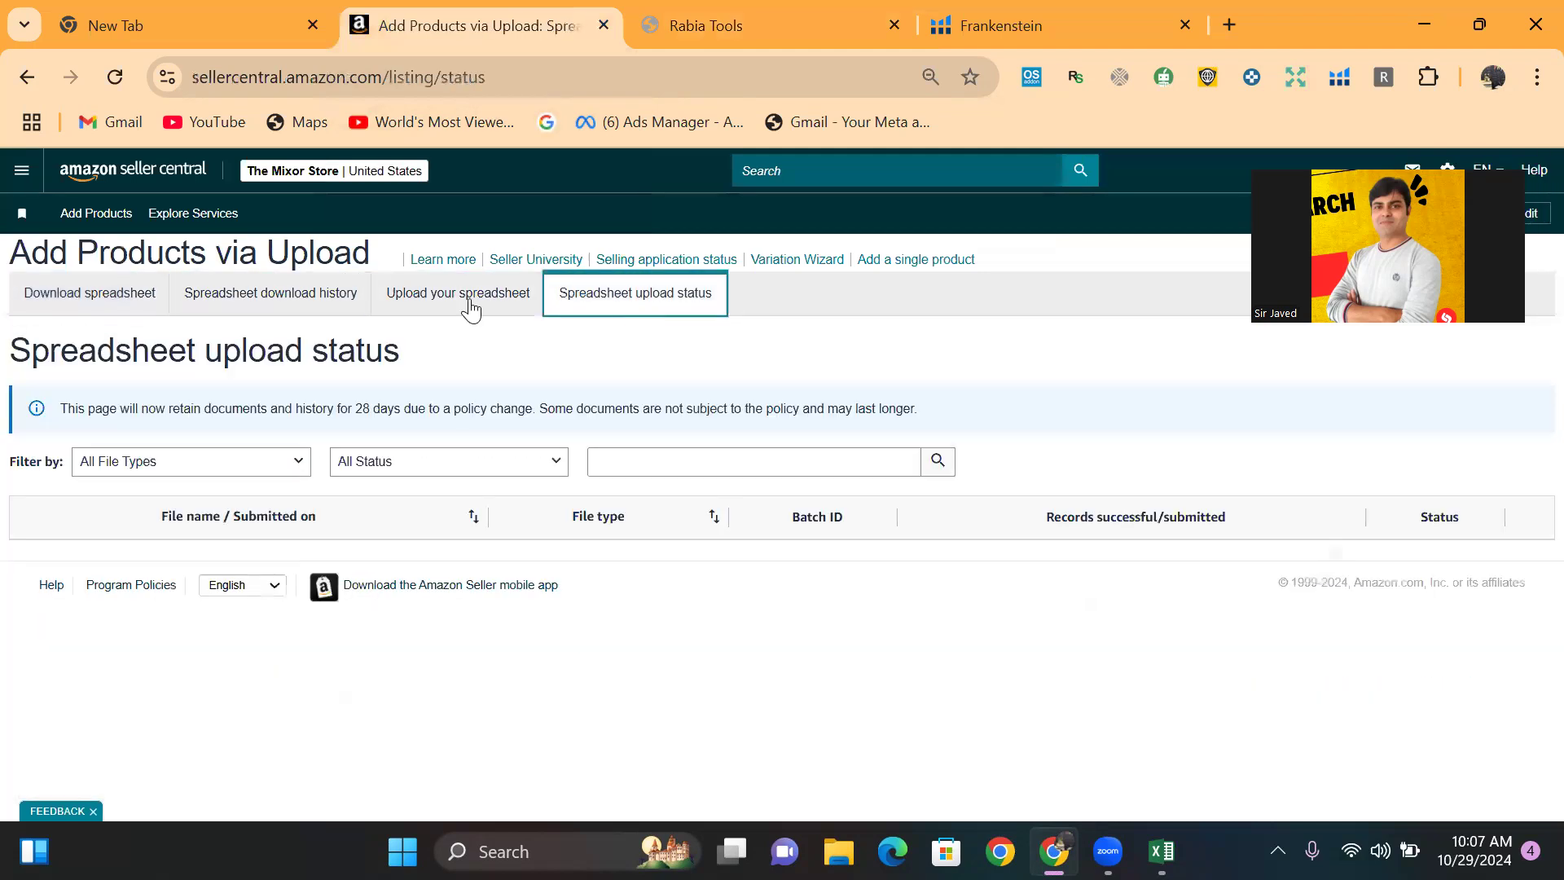
{"action": "left_click", "coordinate": [141, 298]}
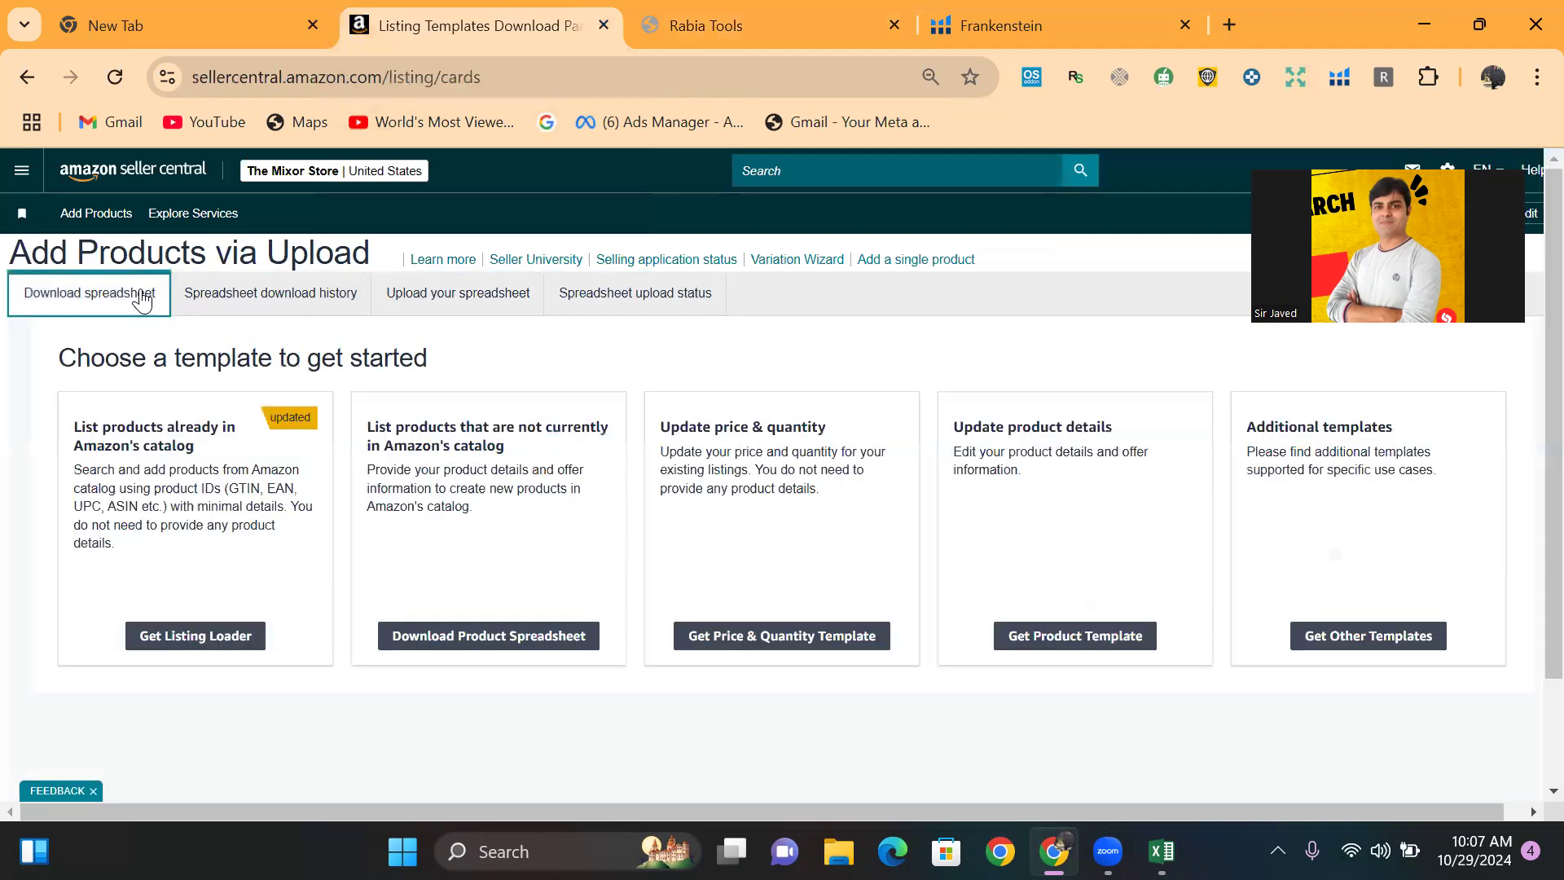
Open the product spreadsheet download for products not in Amazon's catalog and set the spreadsheet language to English (Amazon.com)
{"action": "left_click", "coordinate": [521, 640]}
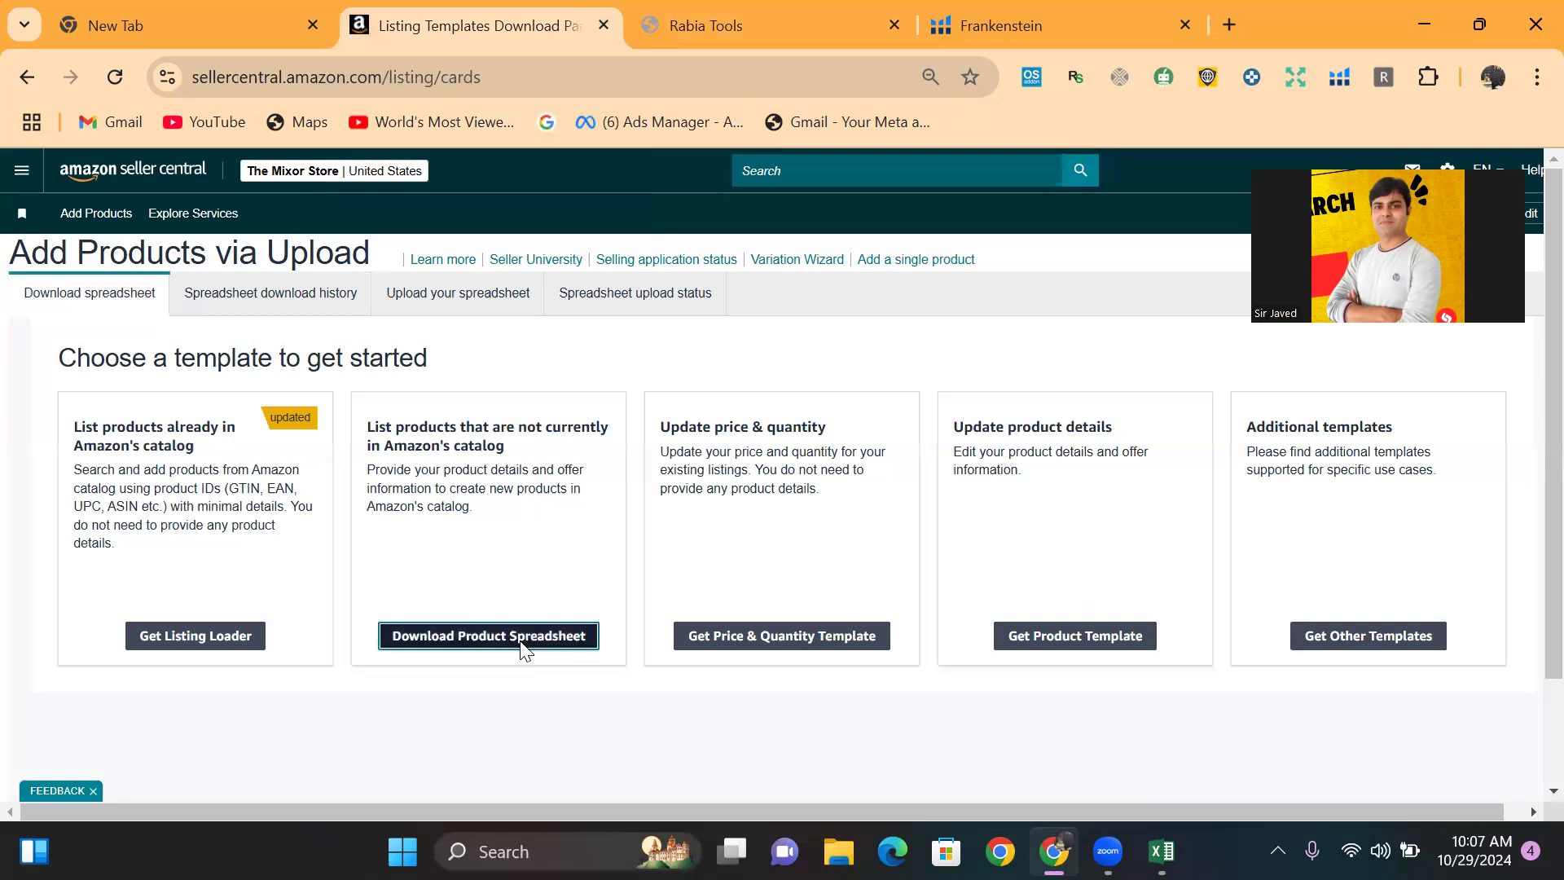
{"action": "left_click", "coordinate": [967, 715]}
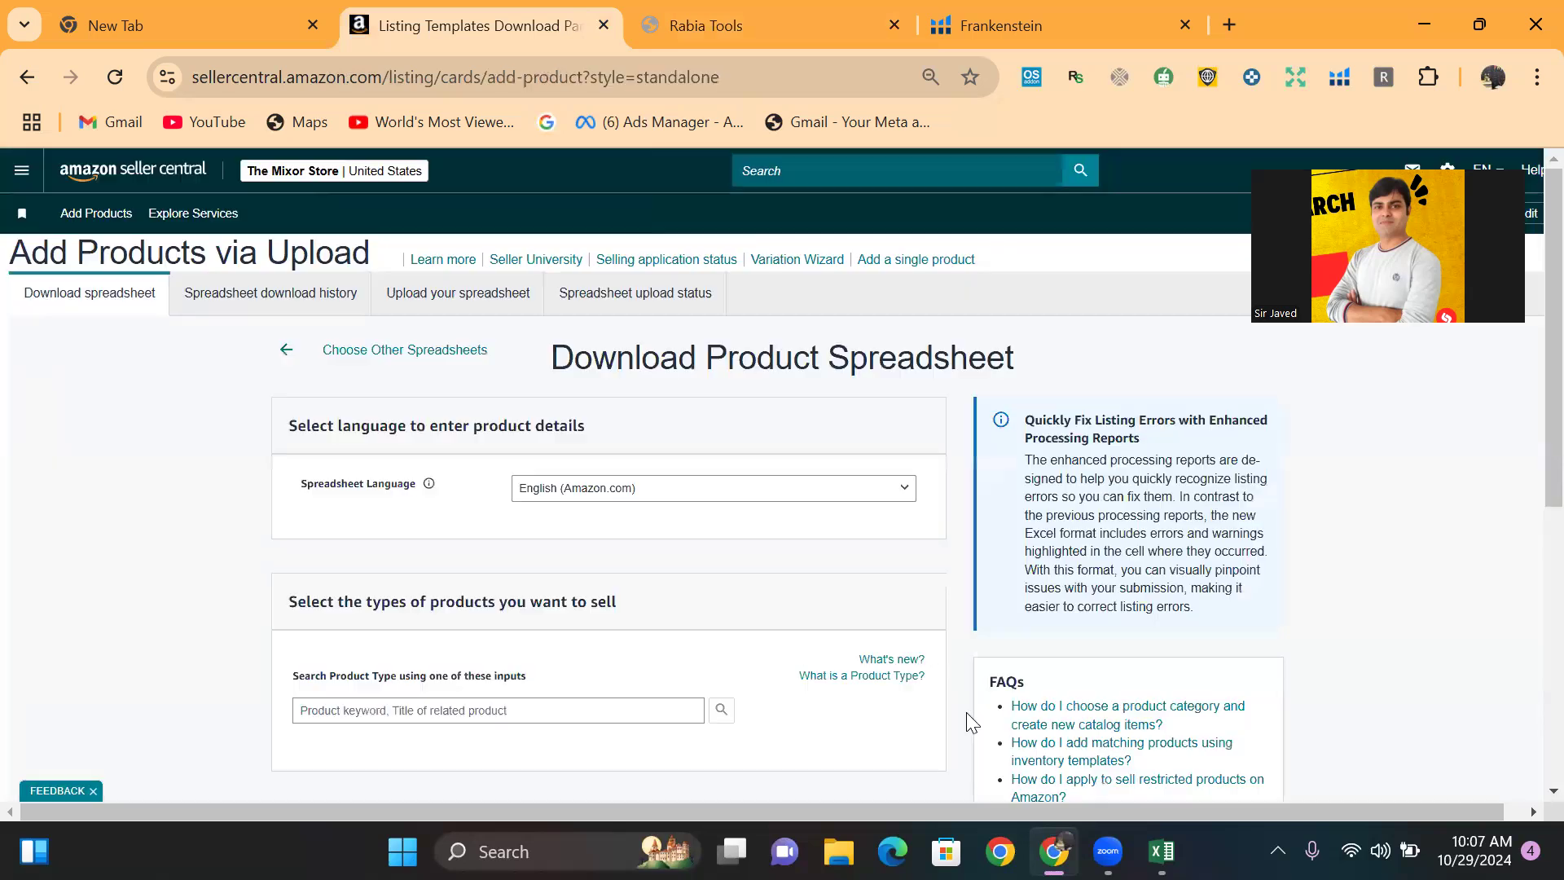
{"action": "scroll", "coordinate": [1529, 391], "scroll_direction": "down", "scroll_amount": 2}
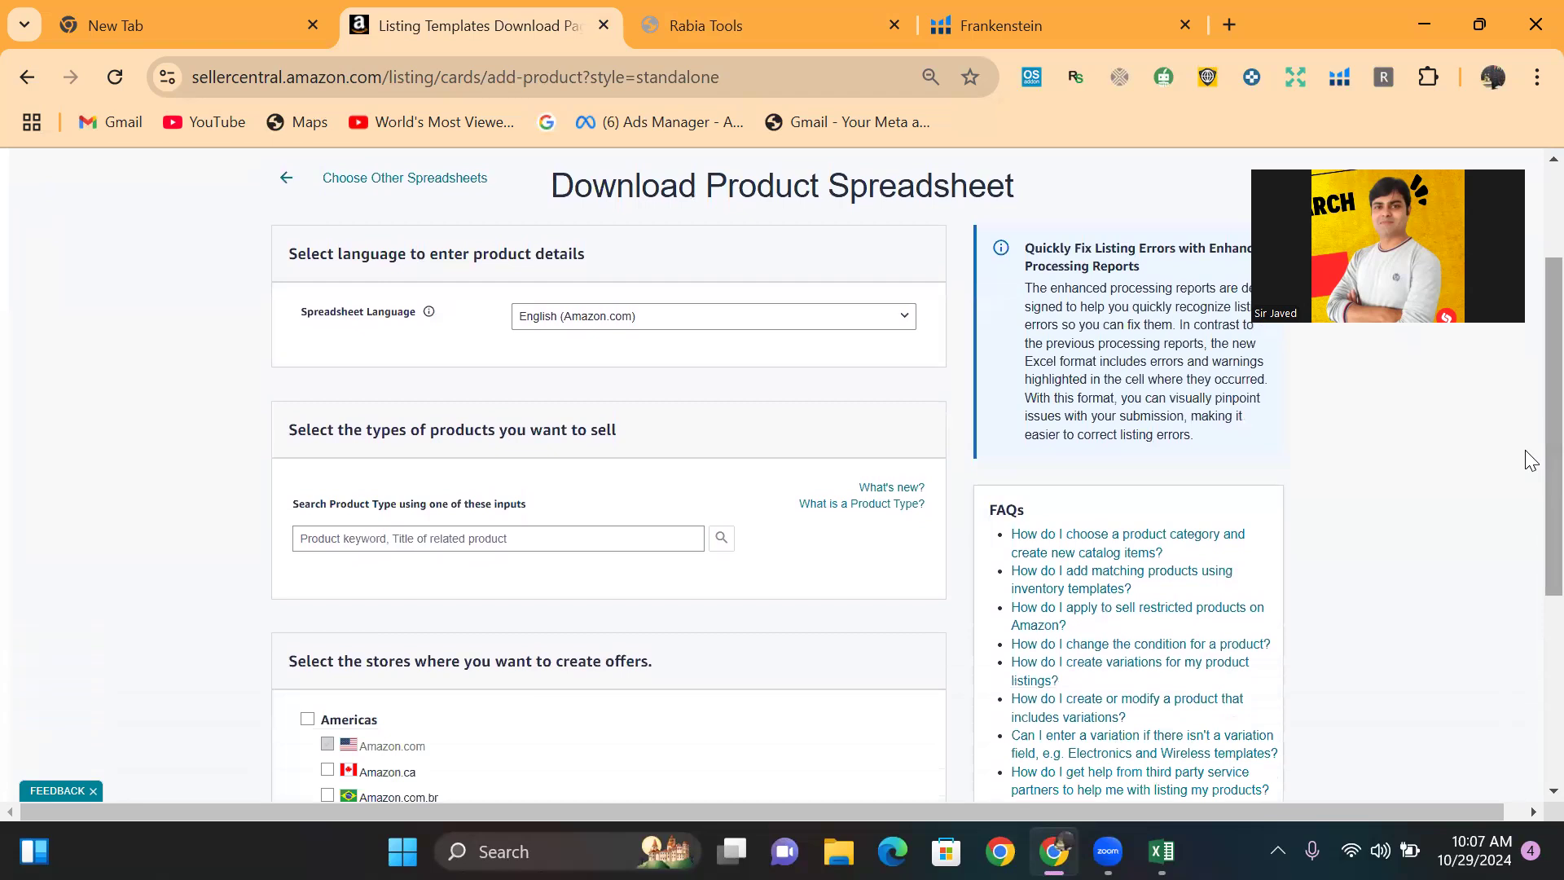
{"action": "left_click", "coordinate": [738, 325]}
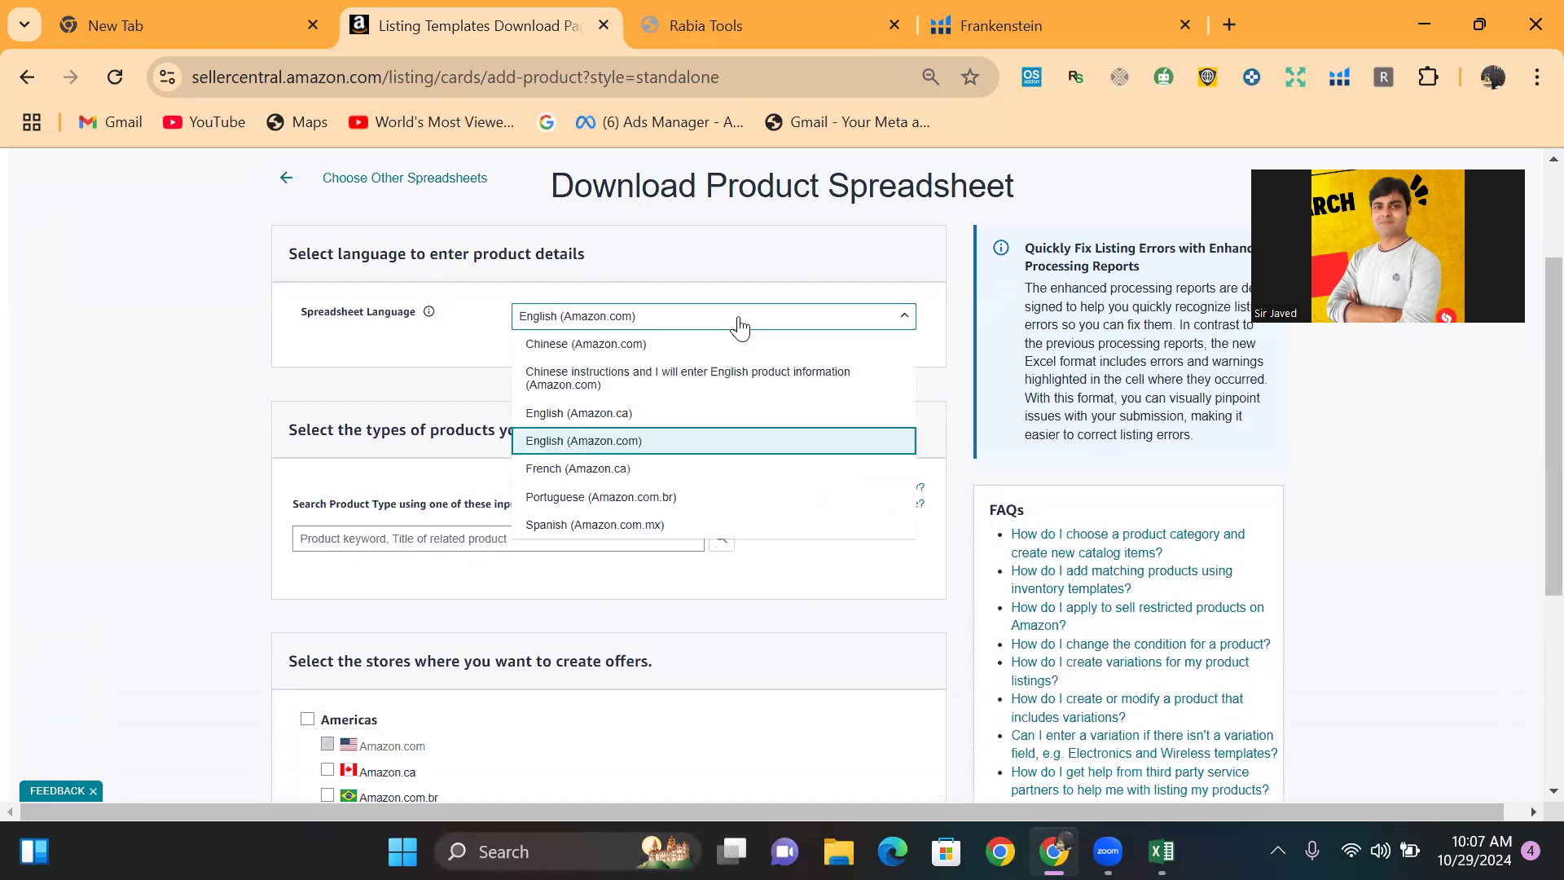
{"action": "left_click", "coordinate": [697, 447]}
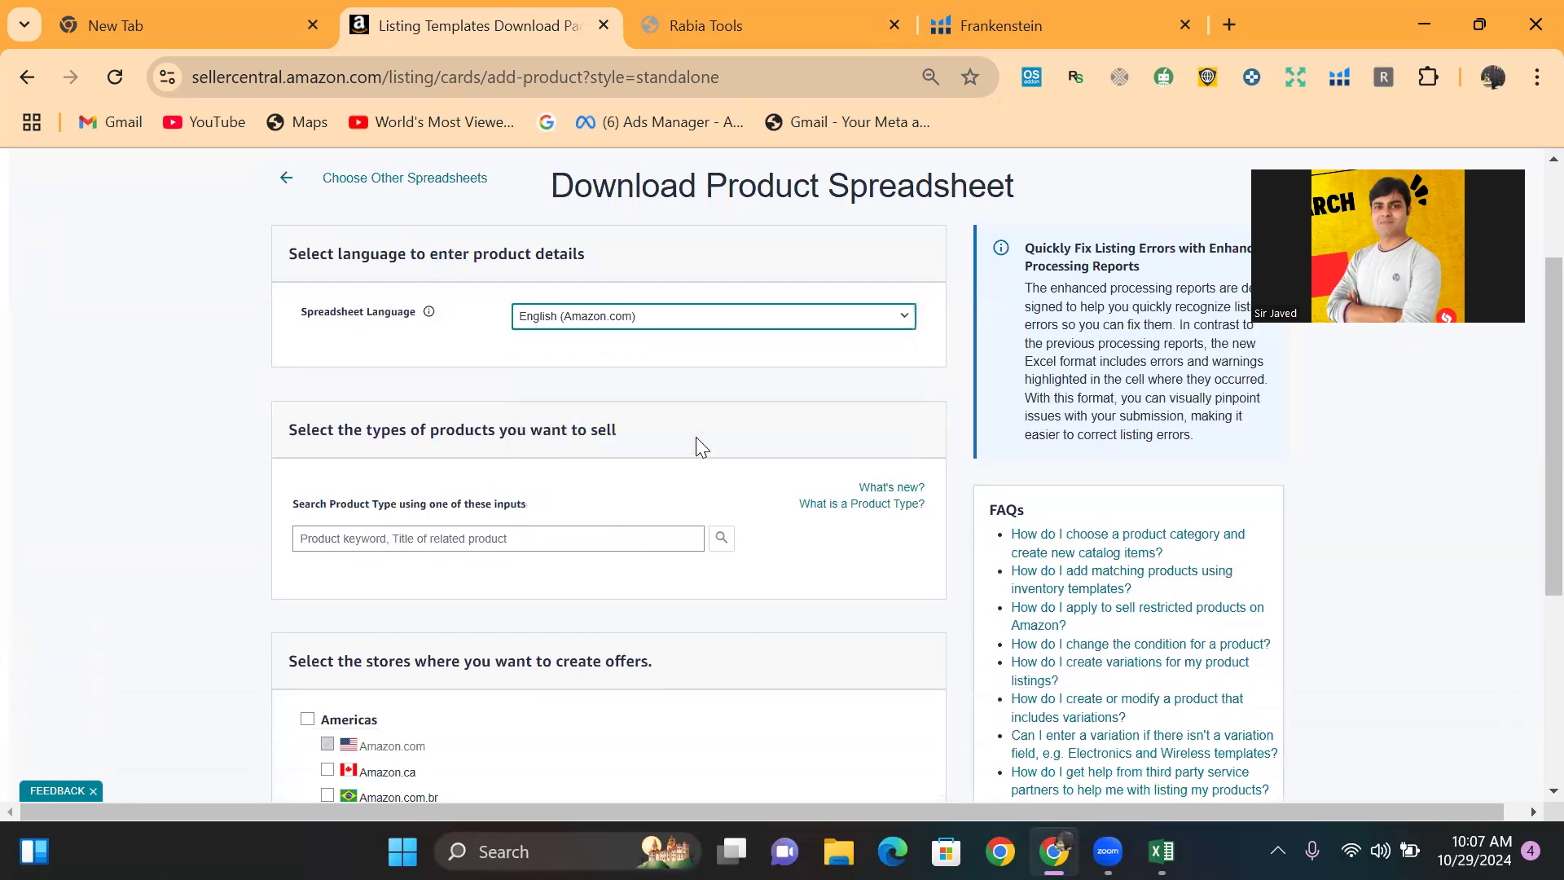
Search the product types for "neck pillow"
{"action": "left_click", "coordinate": [584, 535]}
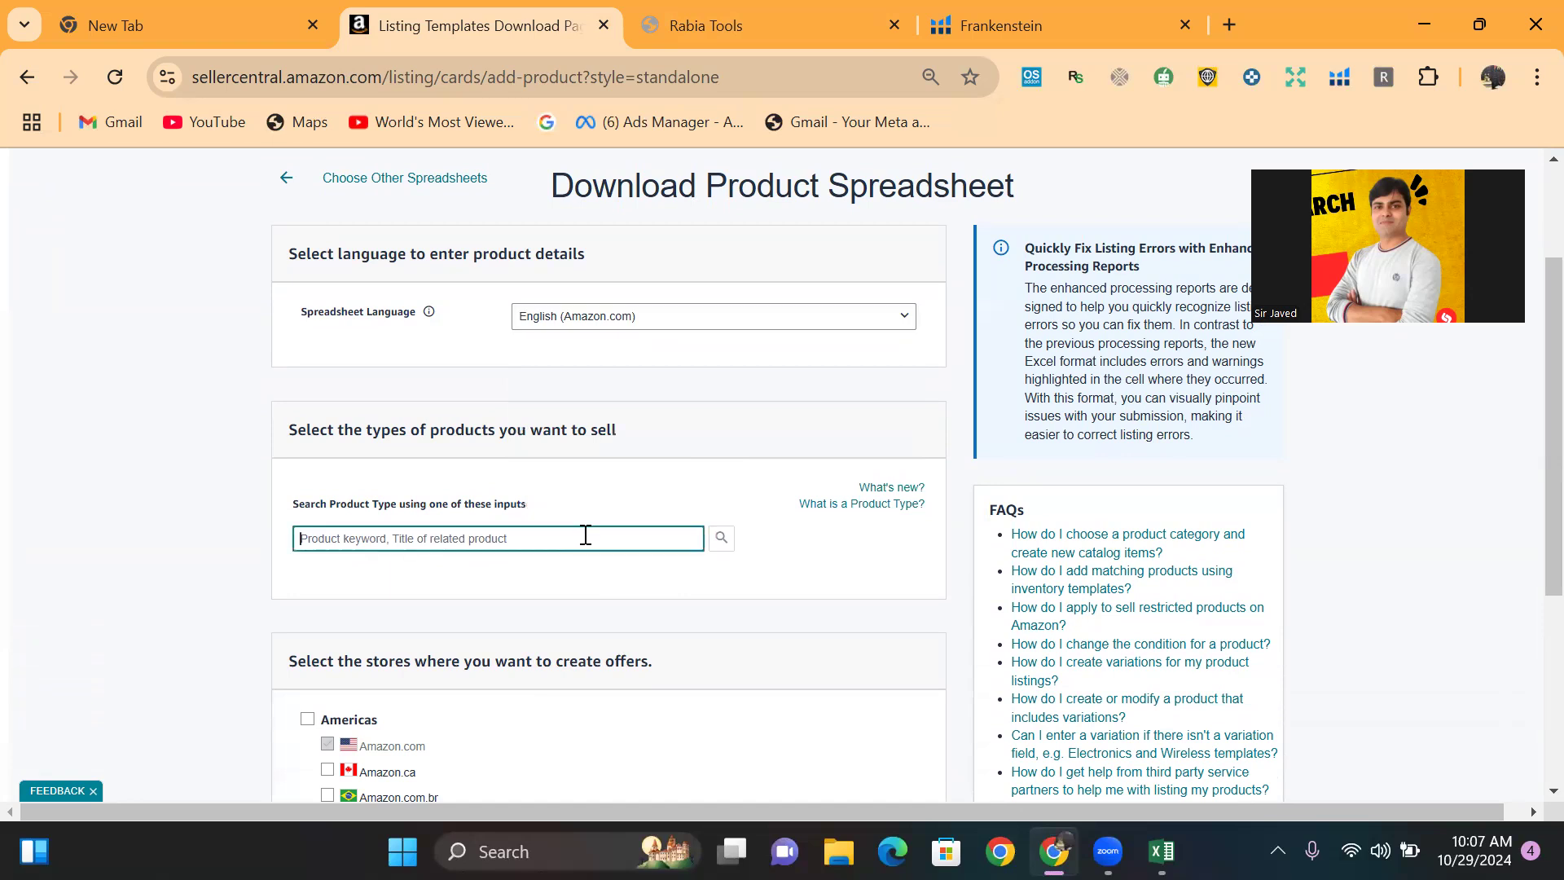
{"action": "type", "text": "ne"}
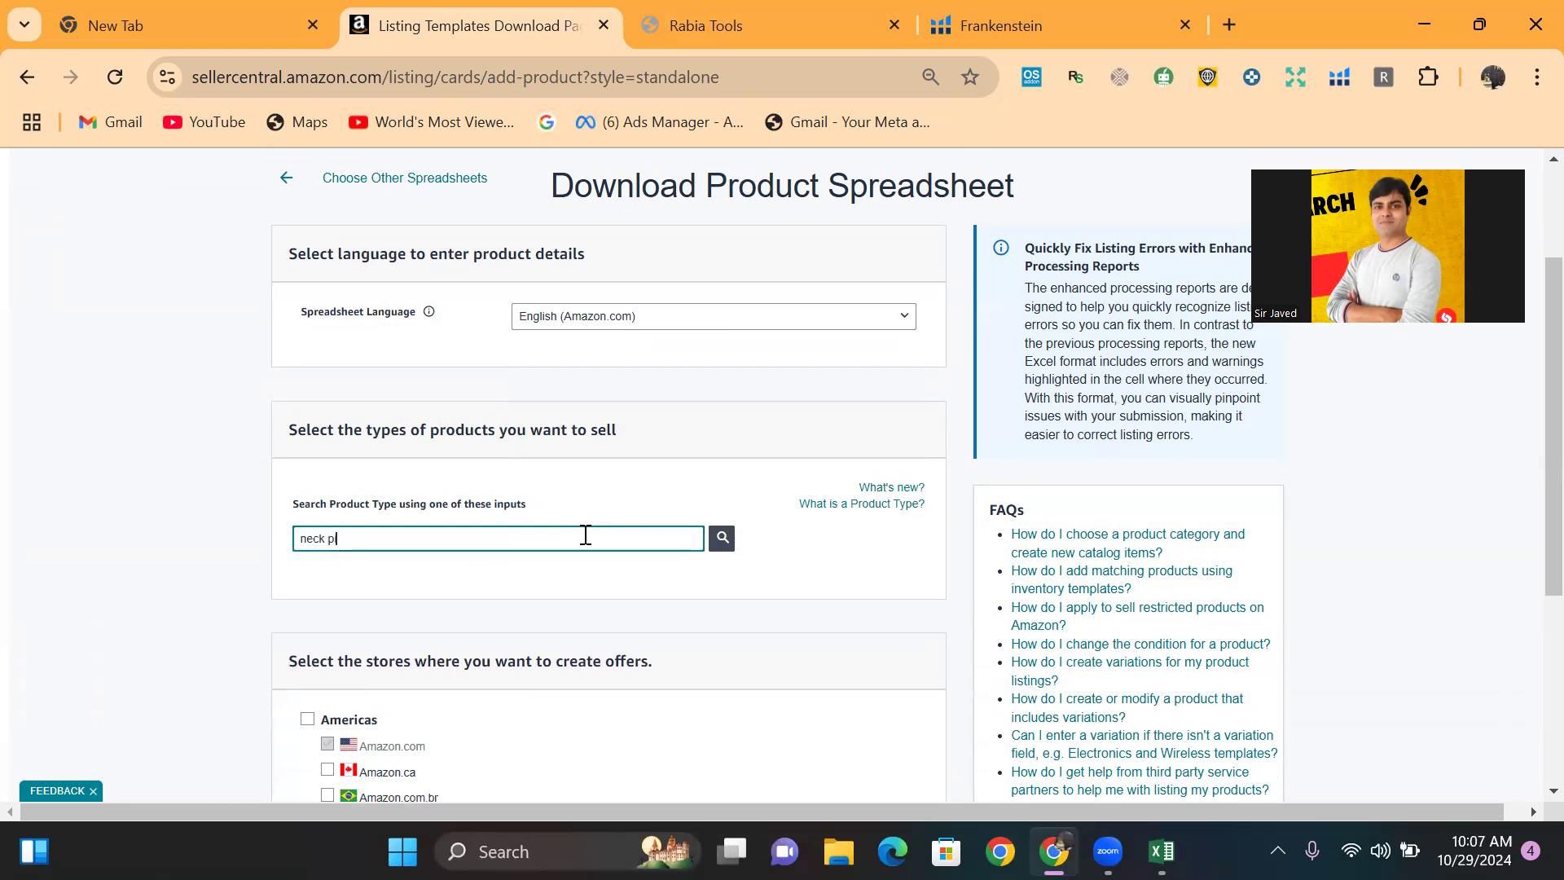
{"action": "type", "text": "ck pillow"}
{"action": "left_click", "coordinate": [722, 541]}
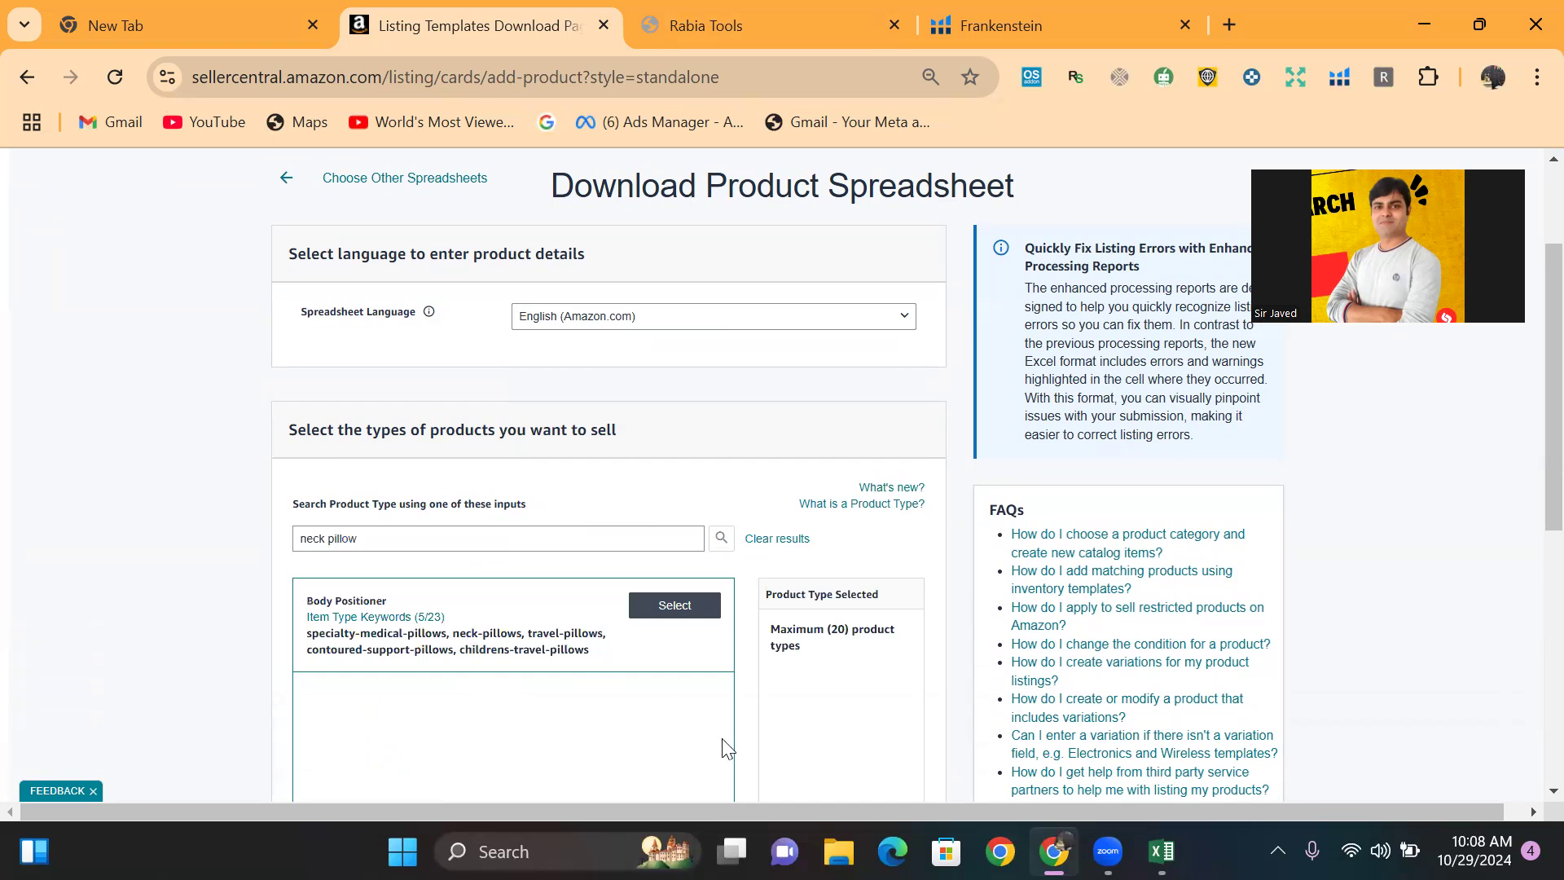
View the browse-by-category product type selector and close it without choosing a category
{"action": "left_click_drag", "start_coordinate": [1549, 365], "coordinate": [1549, 558]}
{"action": "left_click", "coordinate": [430, 486]}
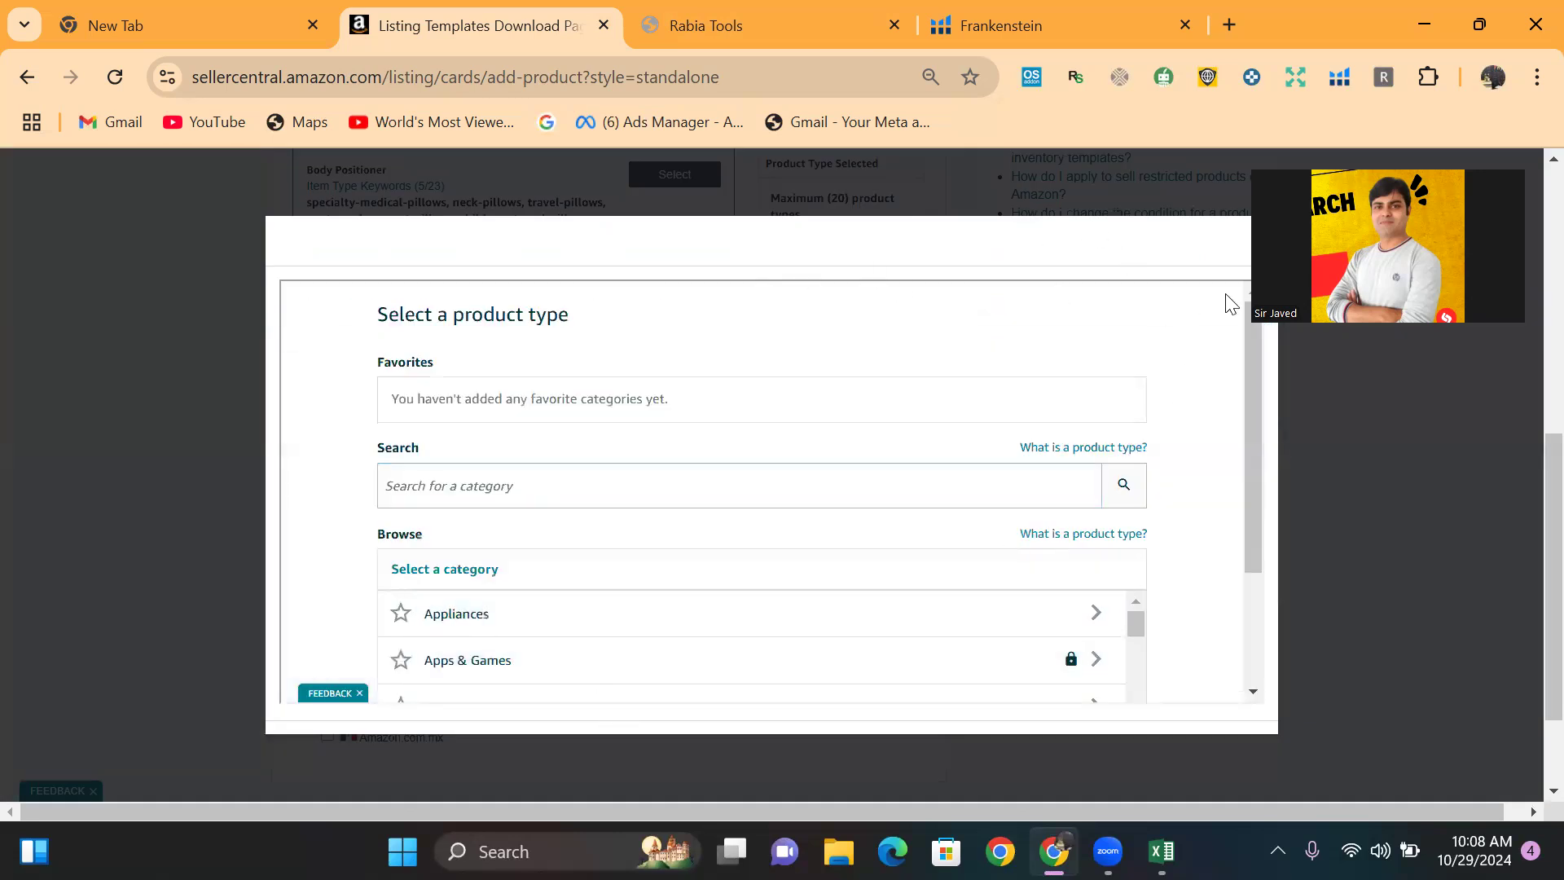
{"action": "left_click", "coordinate": [1246, 250]}
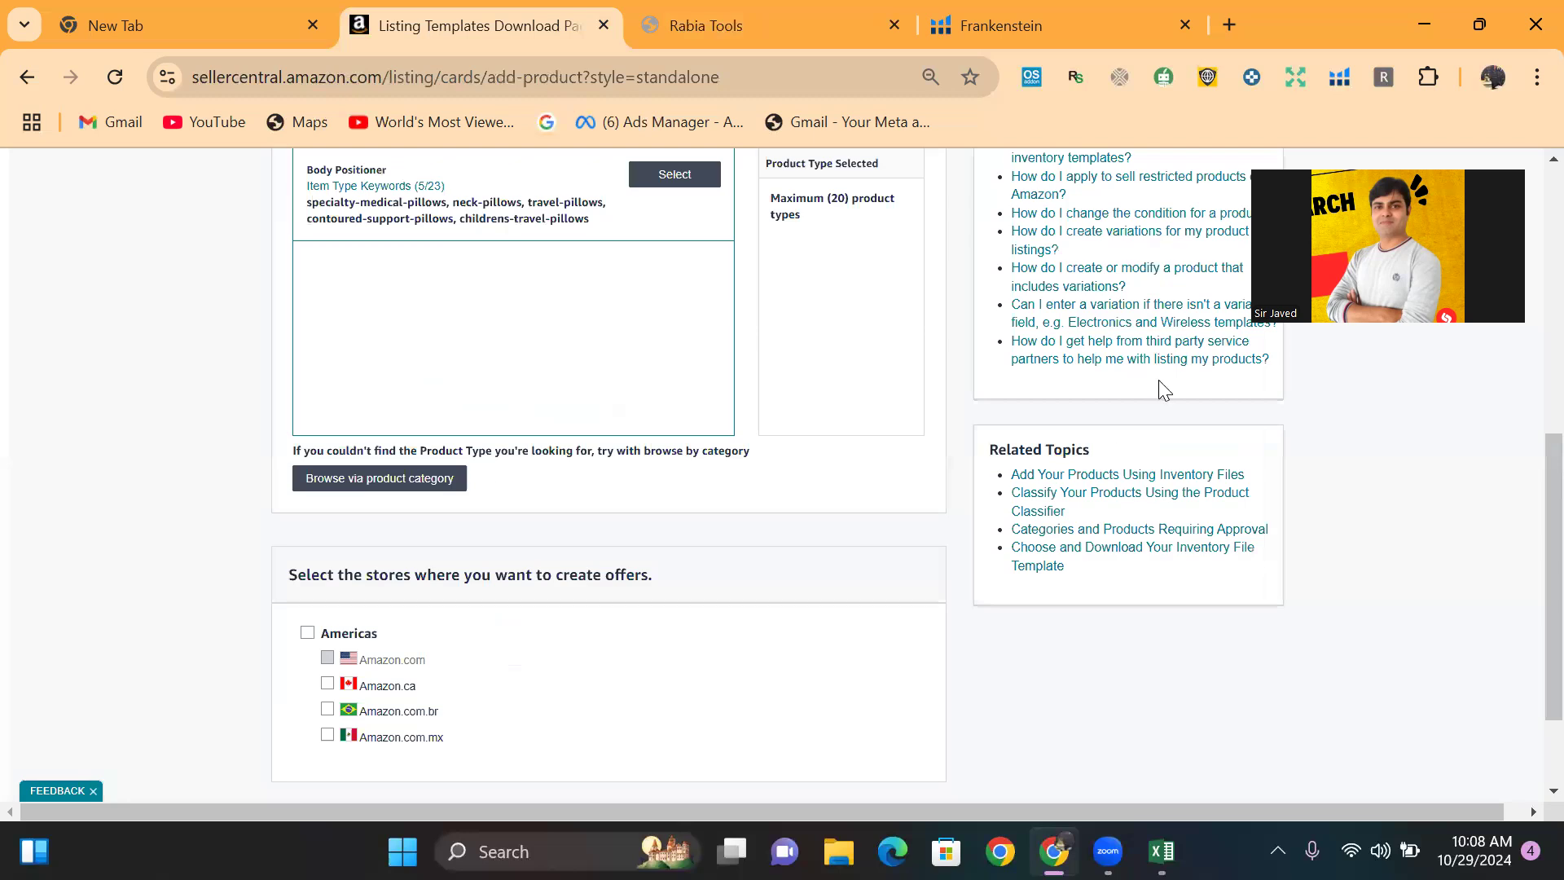
Select the Body Positioner product type and review the store and BETA template options above spreadsheet generation
{"action": "scroll", "coordinate": [1530, 530], "scroll_direction": "up", "scroll_amount": 3}
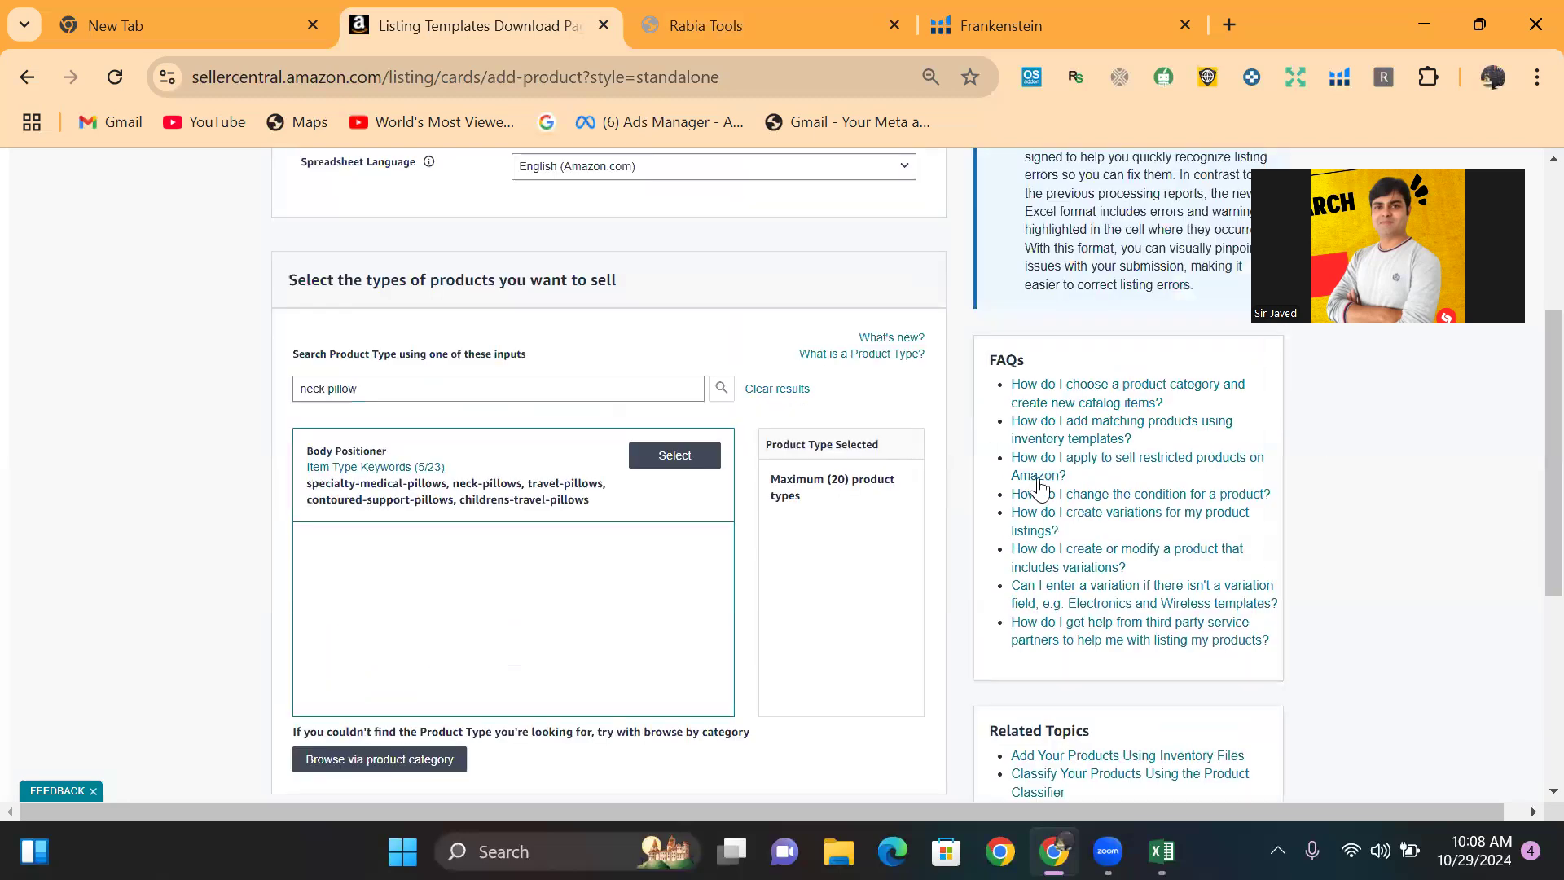
{"action": "left_click", "coordinate": [714, 454]}
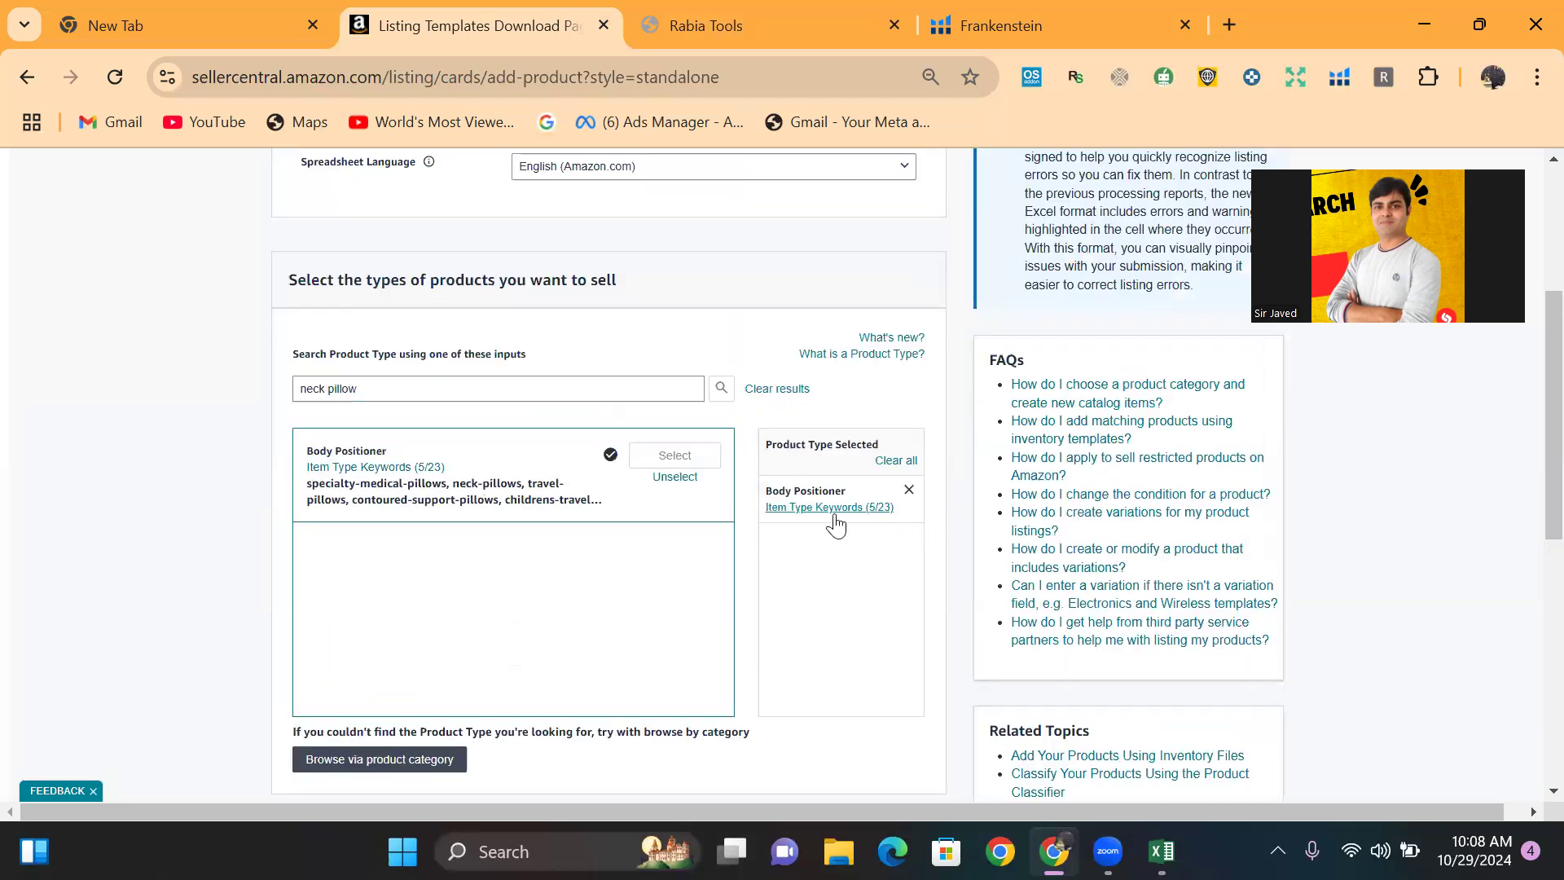
{"action": "scroll", "coordinate": [1529, 535], "scroll_direction": "down", "scroll_amount": 4}
{"action": "scroll", "coordinate": [1527, 570], "scroll_direction": "down", "scroll_amount": 3}
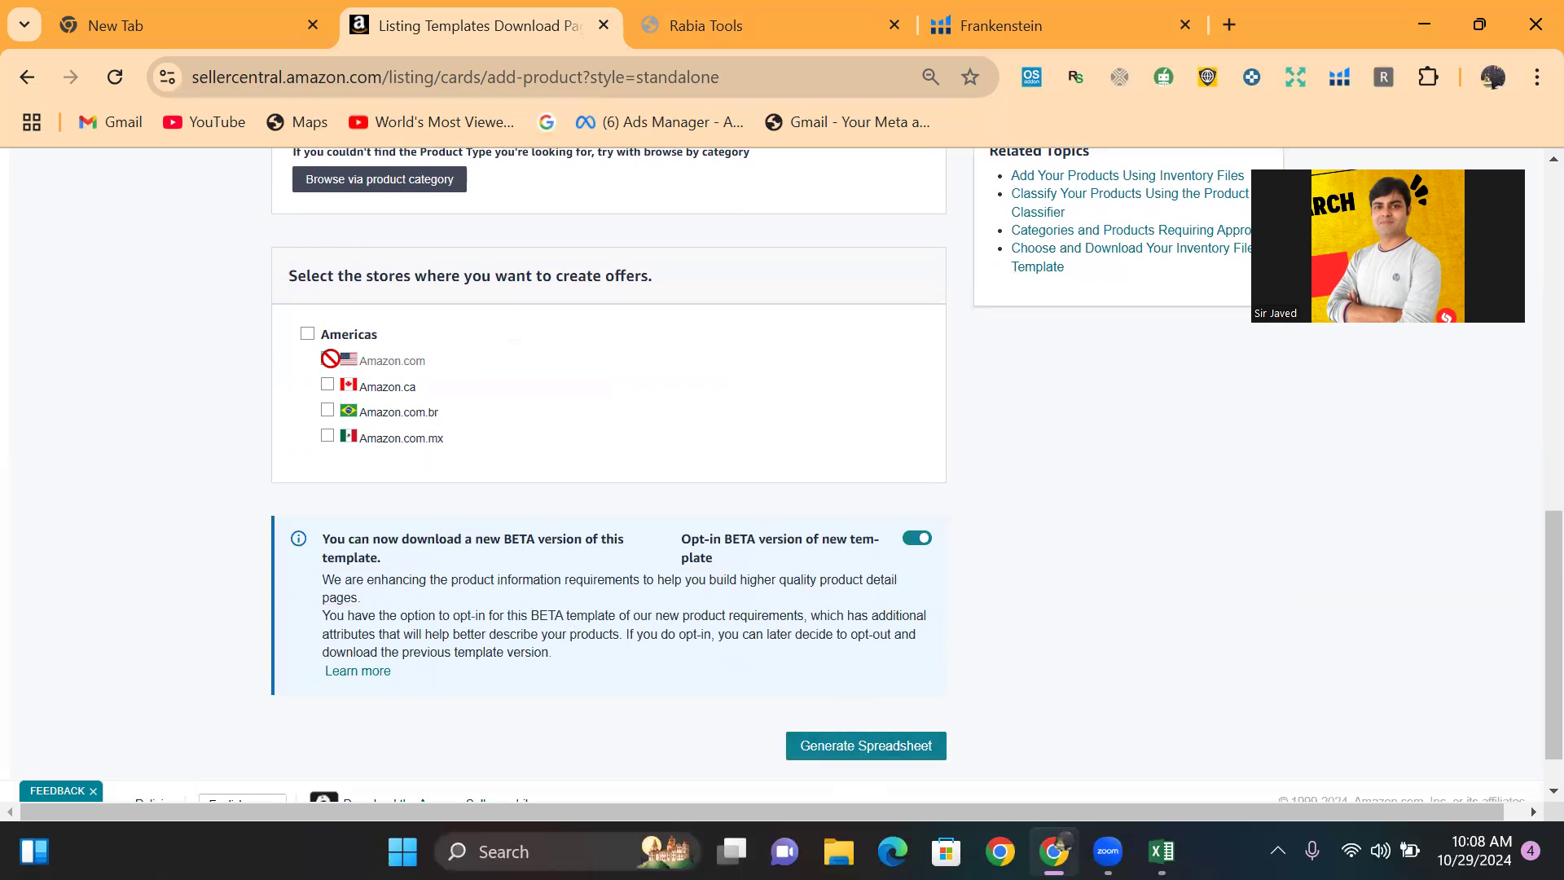
{"action": "scroll", "coordinate": [814, 733], "scroll_direction": "down", "scroll_amount": 1}
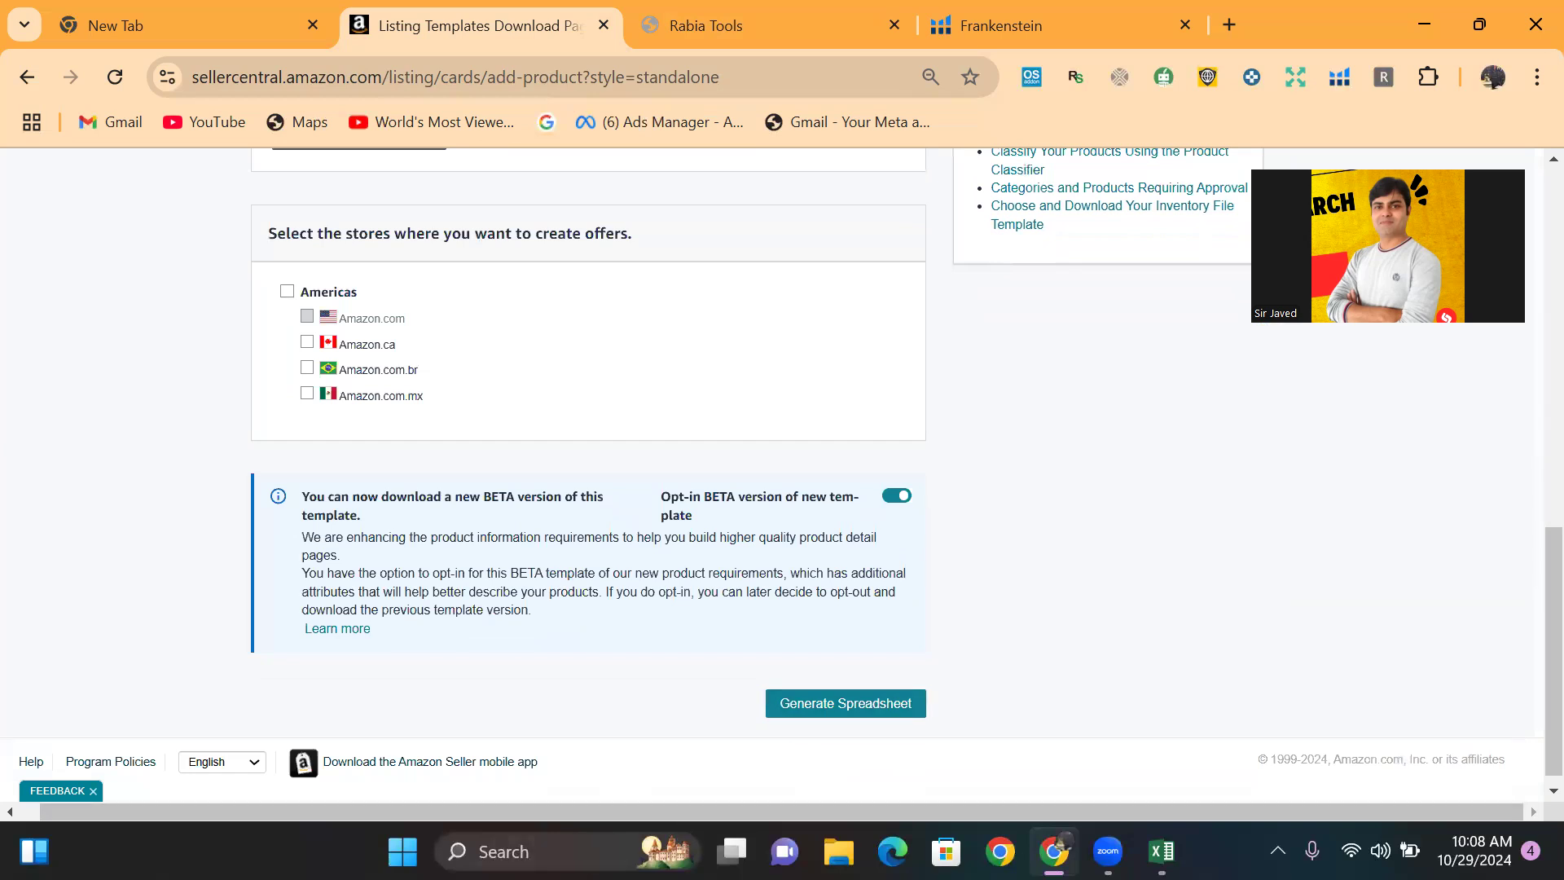
Switch to Excel and open the recent workbook BODY_POSITIONER (1)
{"action": "left_click", "coordinate": [1161, 851]}
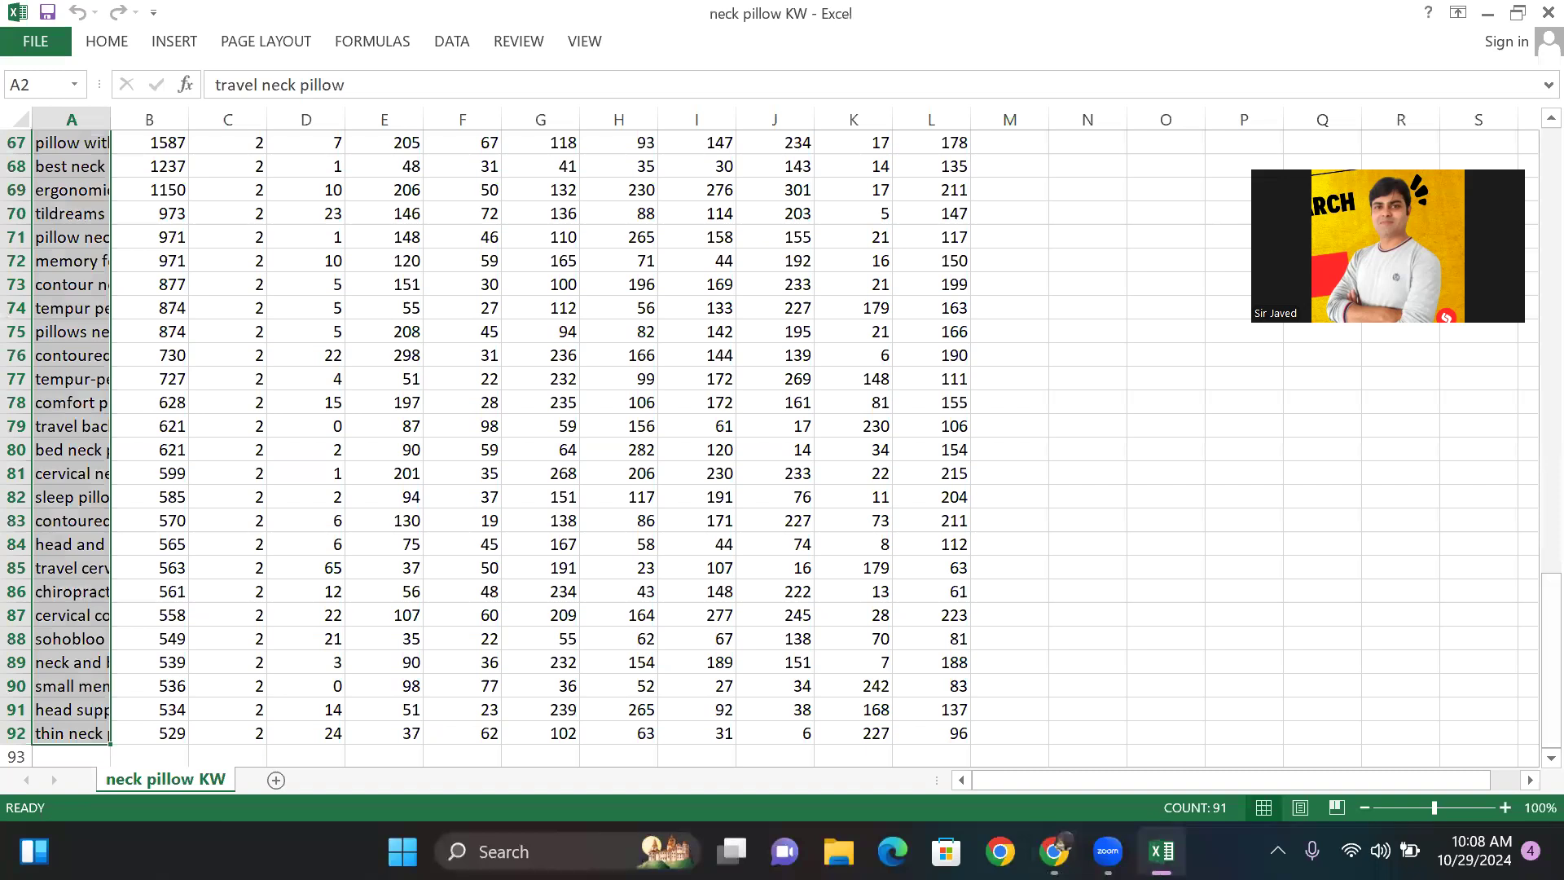
{"action": "key", "text": "ctrl+o"}
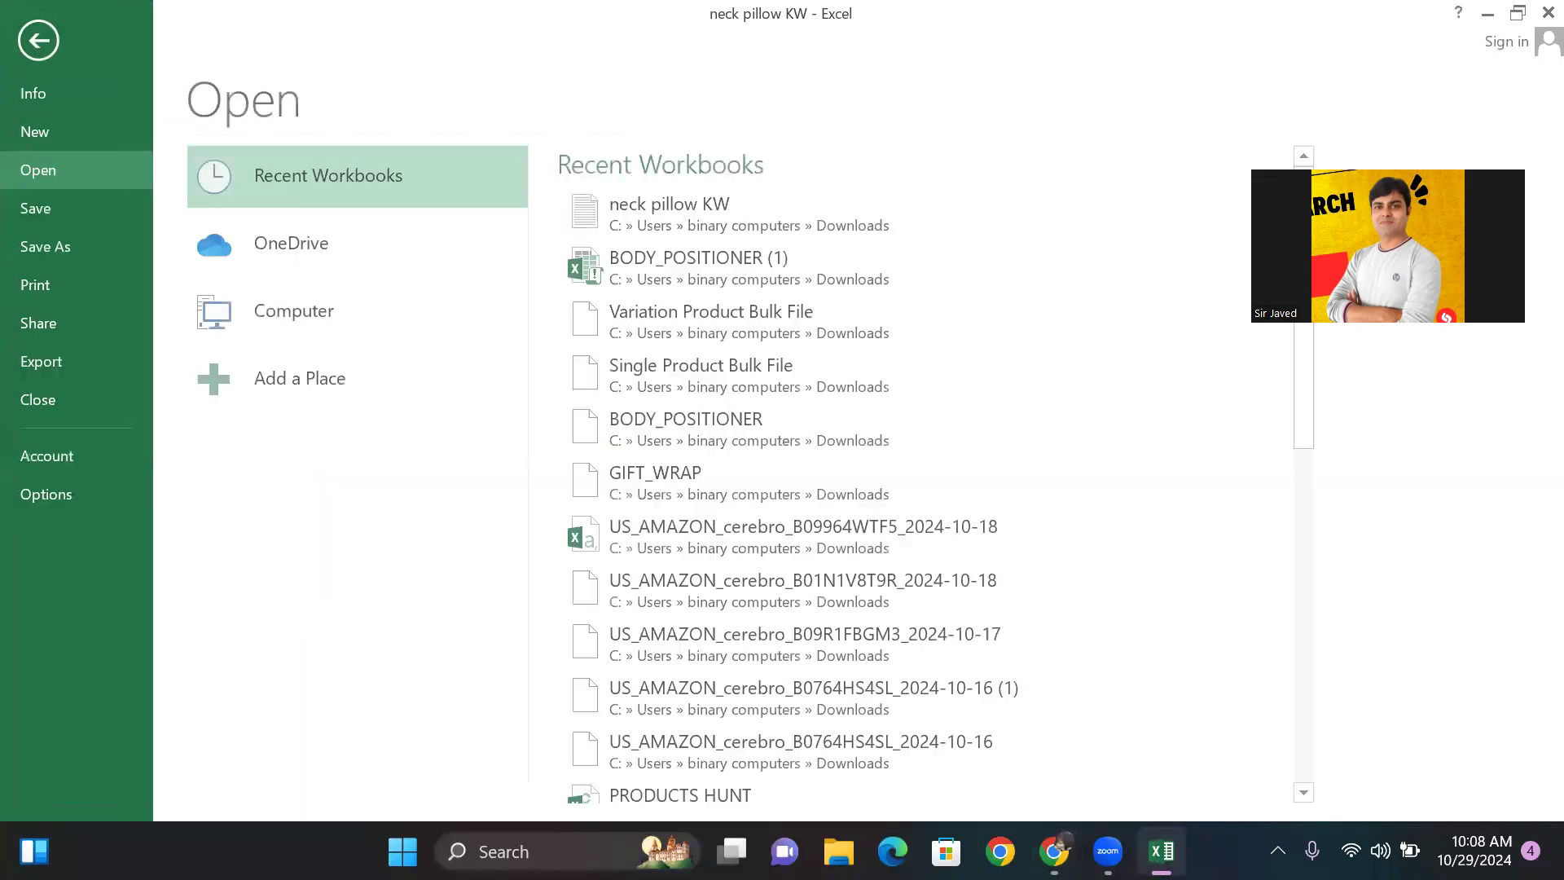
{"action": "left_click", "coordinate": [777, 248]}
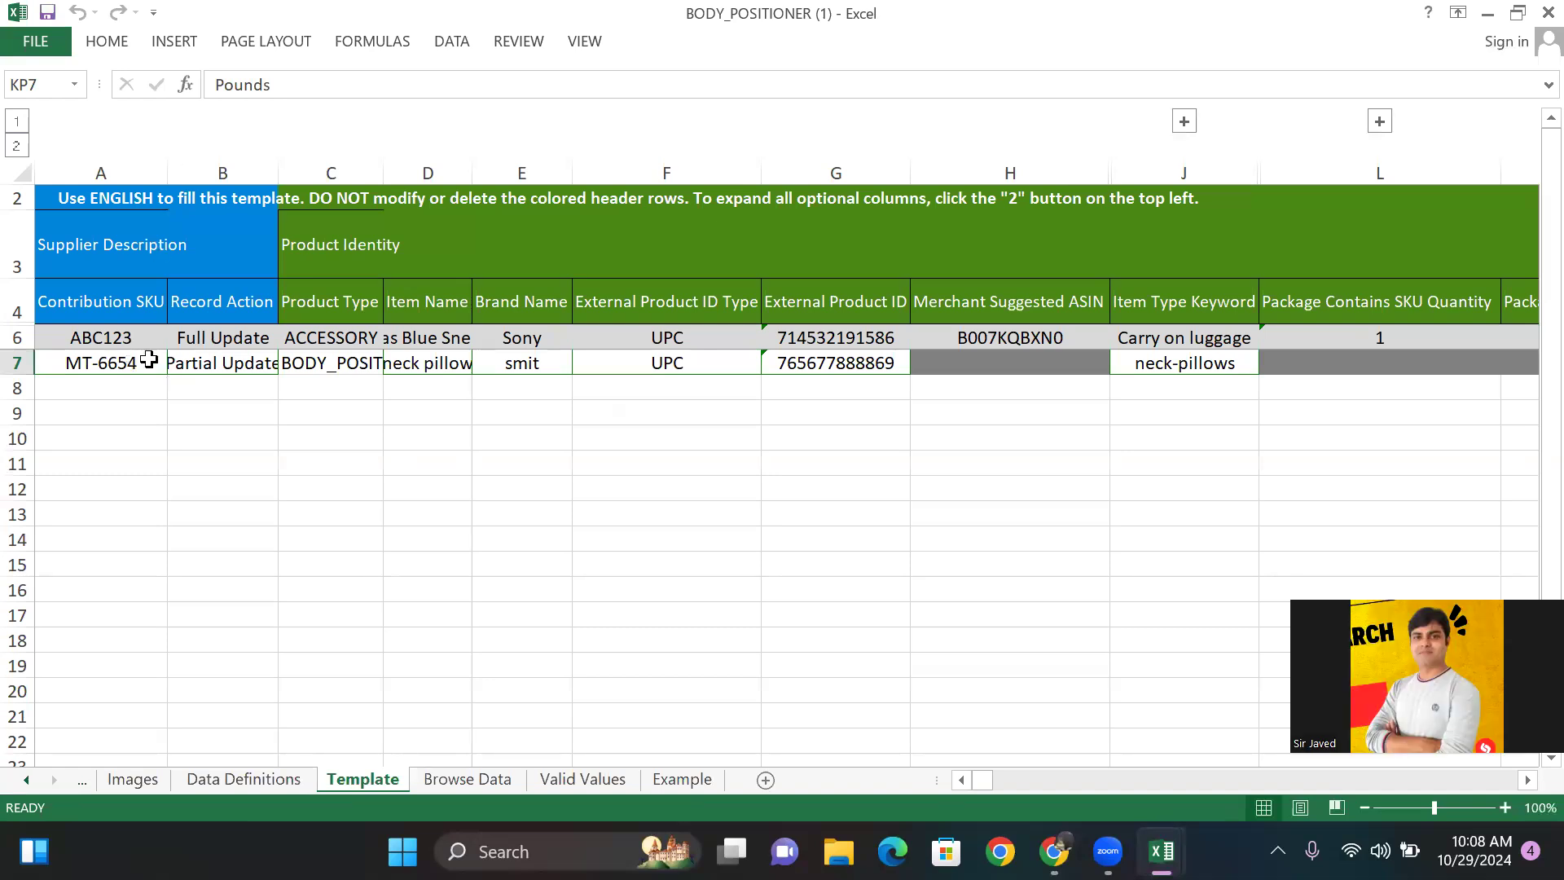
Examine the neck pillow row's SKU, record action, product type, item name, brand and external product ID fields in the Template sheet
{"action": "left_click", "coordinate": [126, 385]}
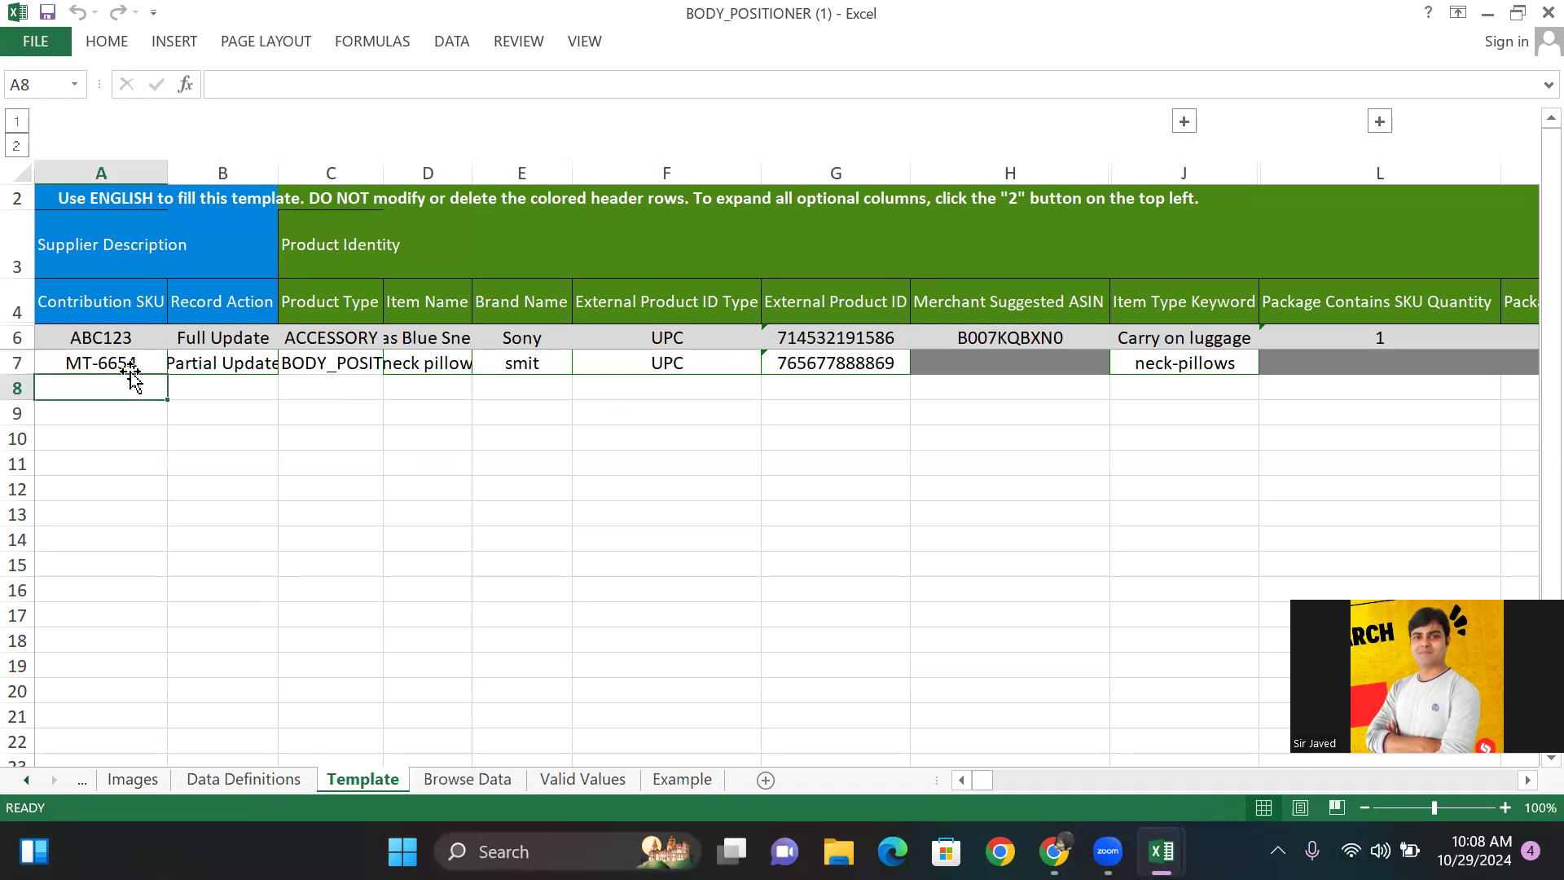
{"action": "left_click", "coordinate": [135, 367]}
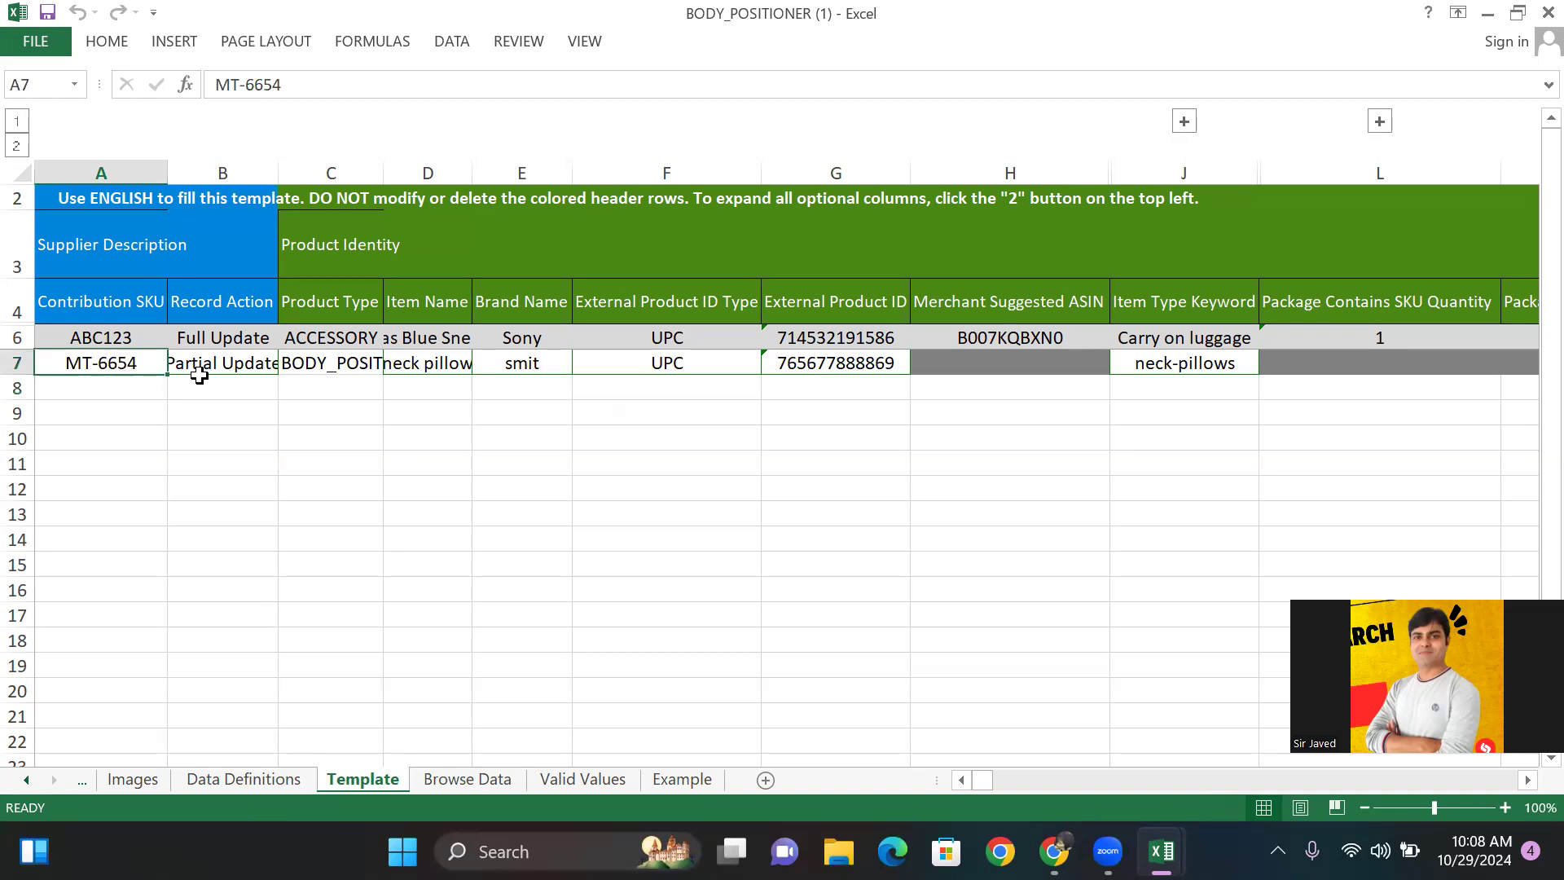
{"action": "left_click", "coordinate": [231, 374]}
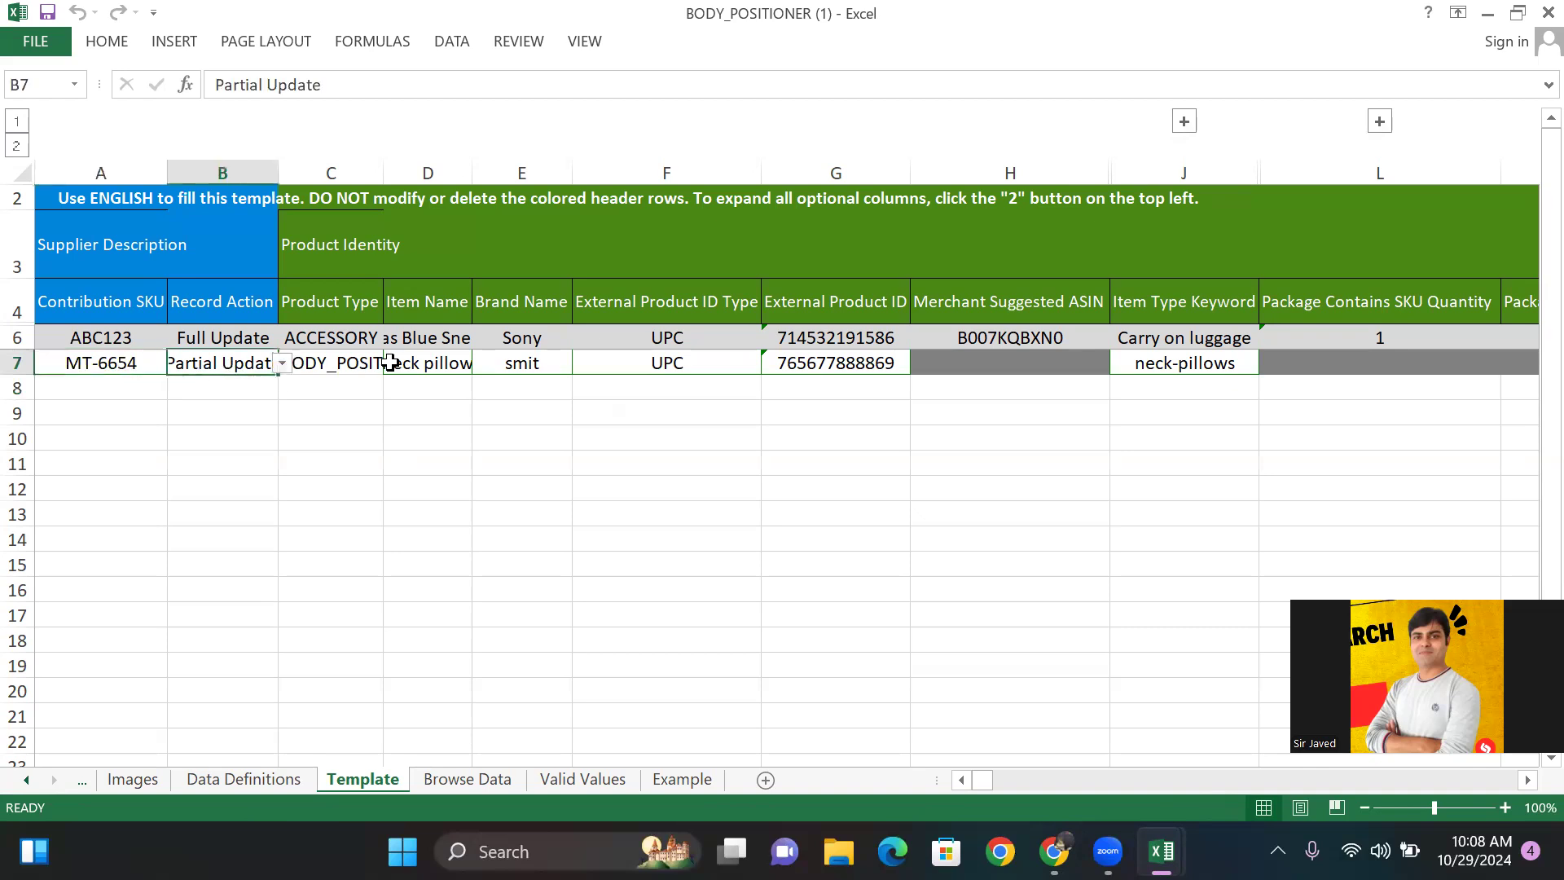
{"action": "left_click", "coordinate": [349, 371]}
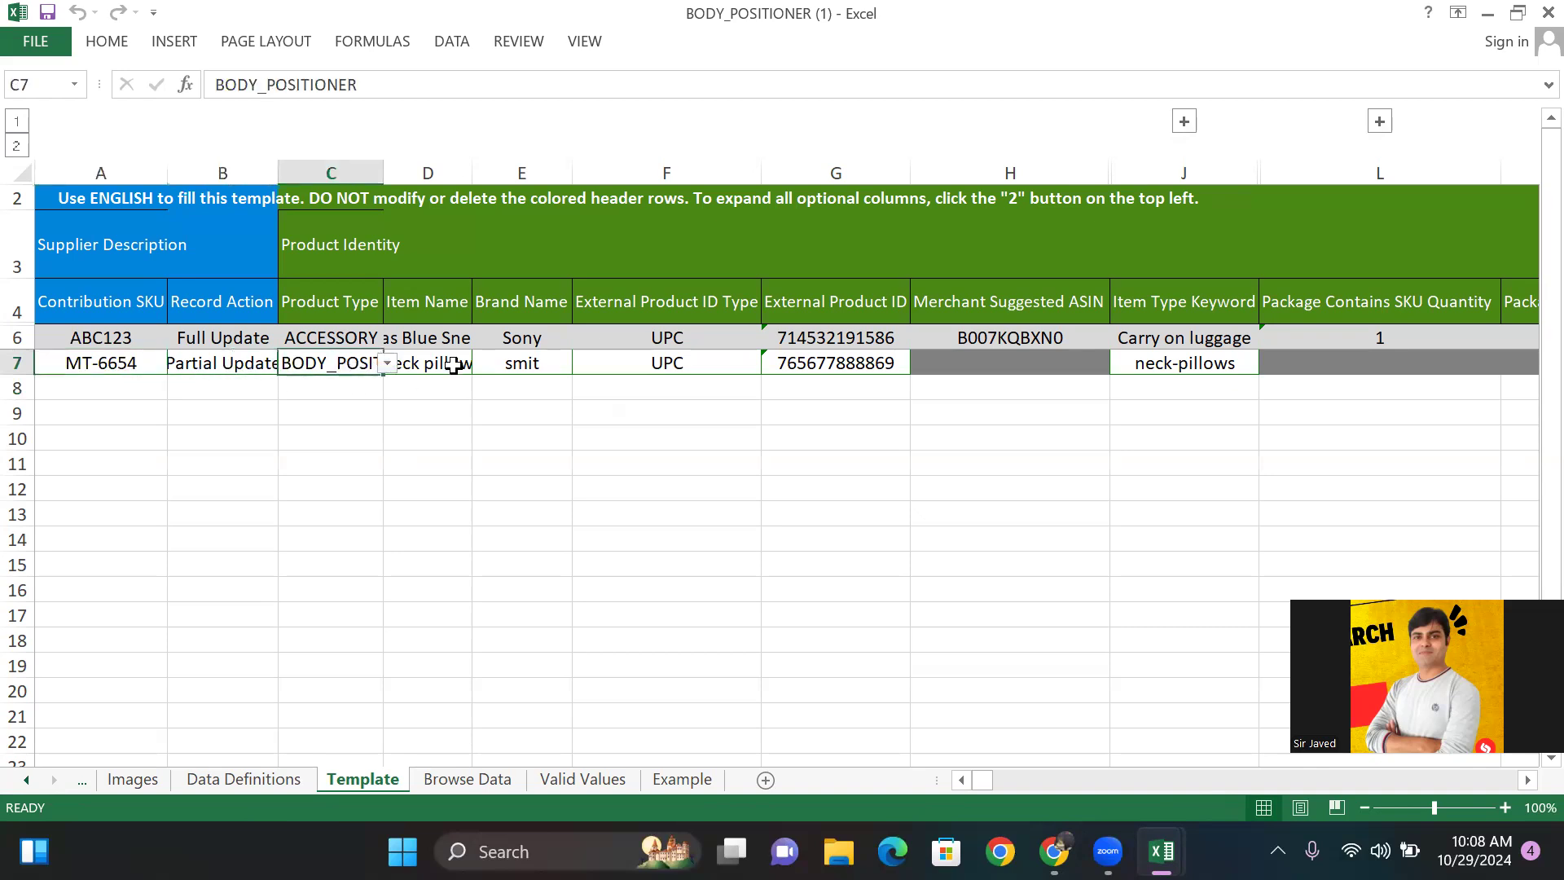
{"action": "left_click", "coordinate": [387, 364]}
{"action": "left_click", "coordinate": [389, 376]}
{"action": "left_click", "coordinate": [456, 364]}
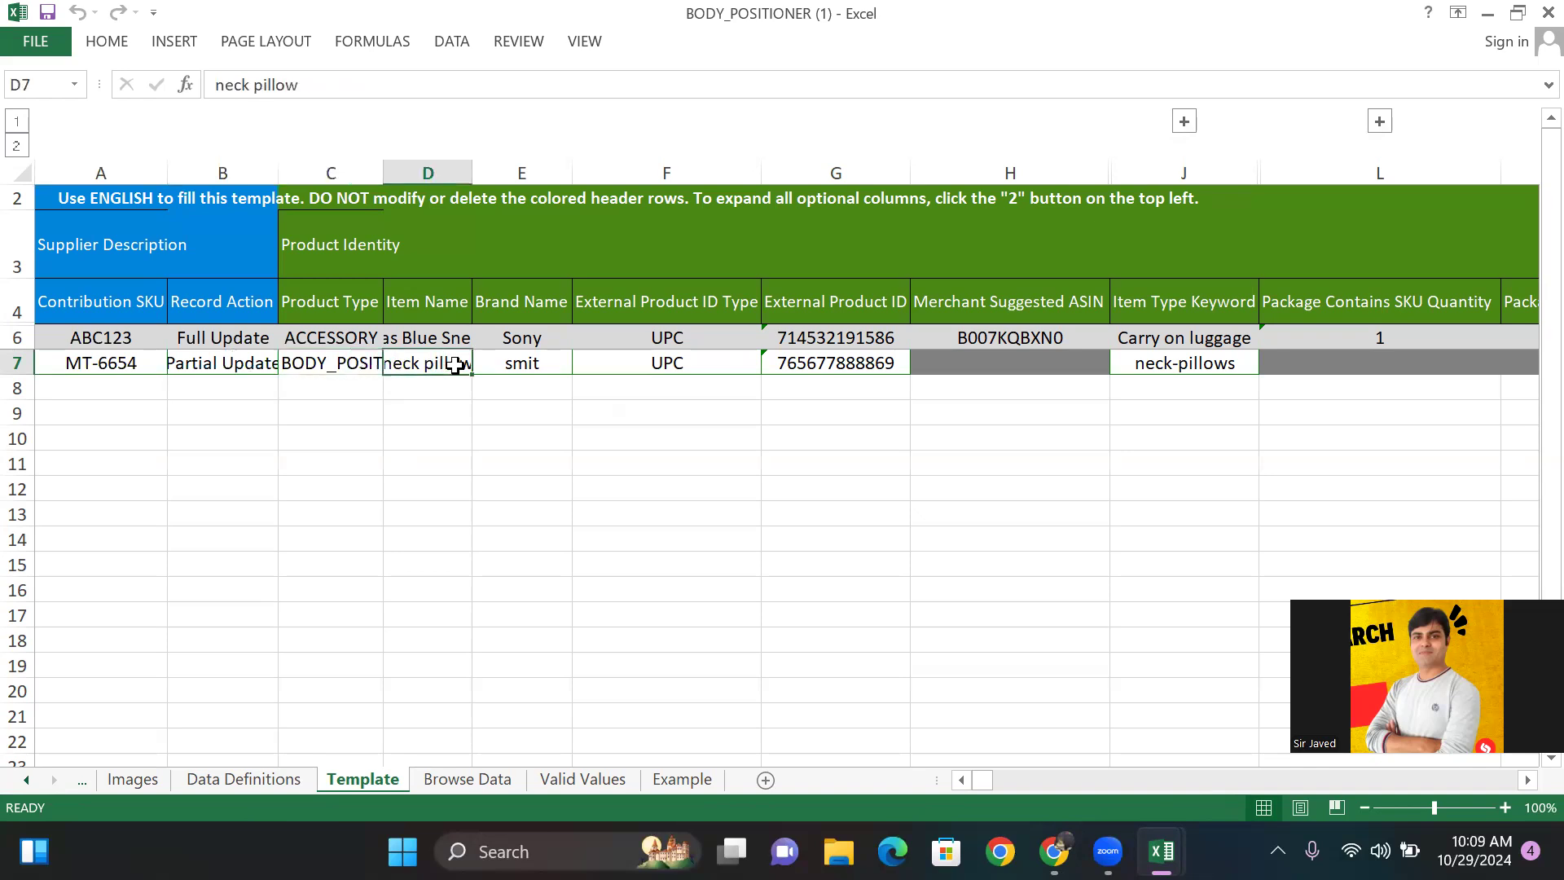
{"action": "left_click", "coordinate": [537, 363]}
{"action": "left_click", "coordinate": [696, 360]}
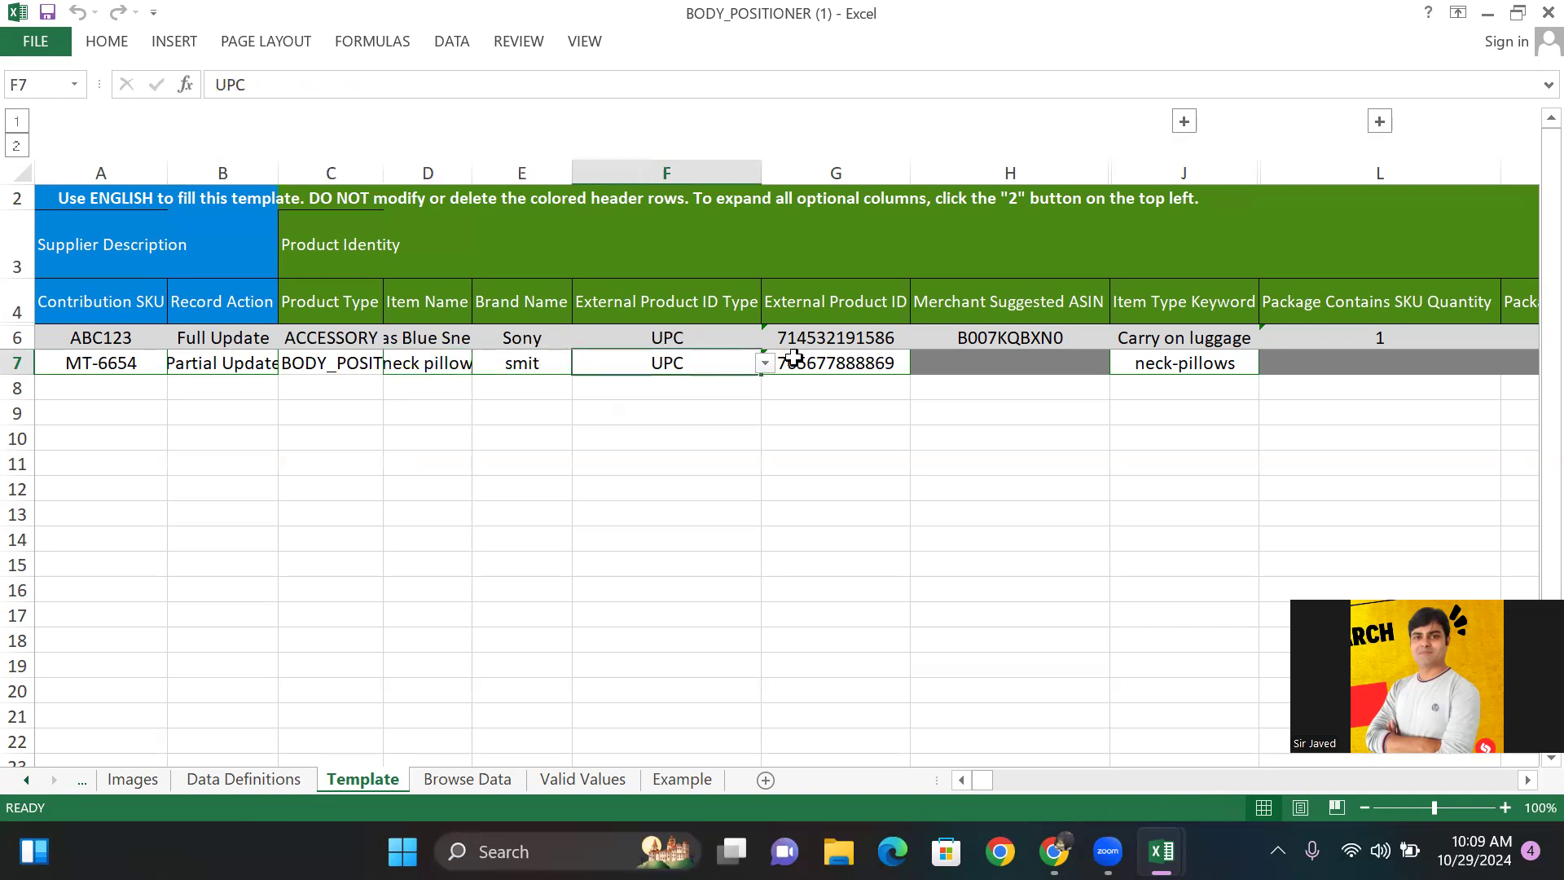
{"action": "left_click", "coordinate": [765, 364]}
{"action": "left_click", "coordinate": [765, 364]}
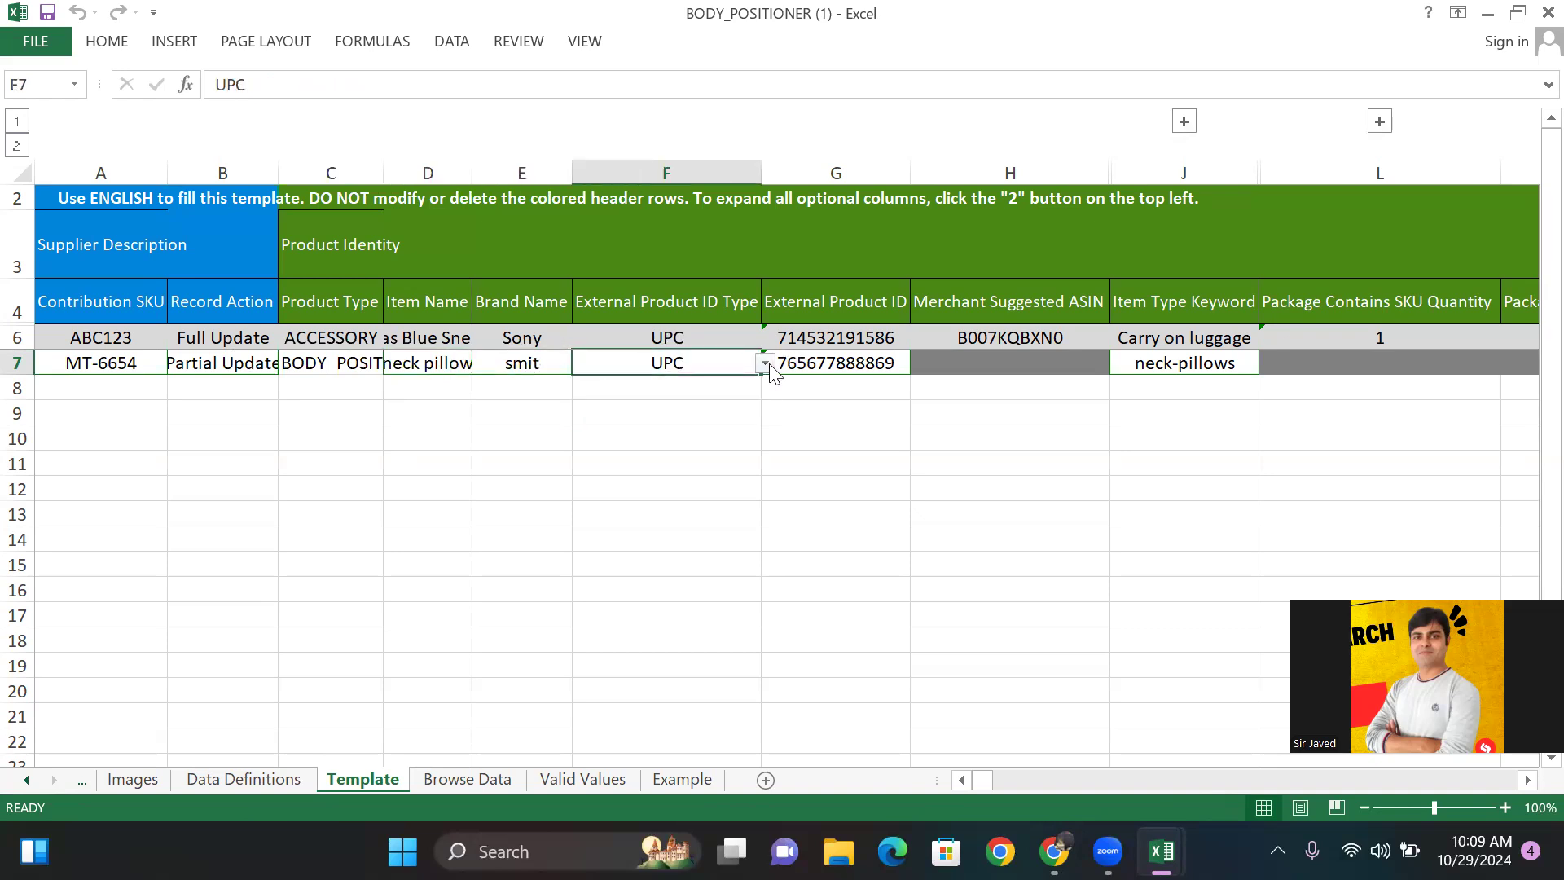
{"action": "left_click", "coordinate": [855, 363]}
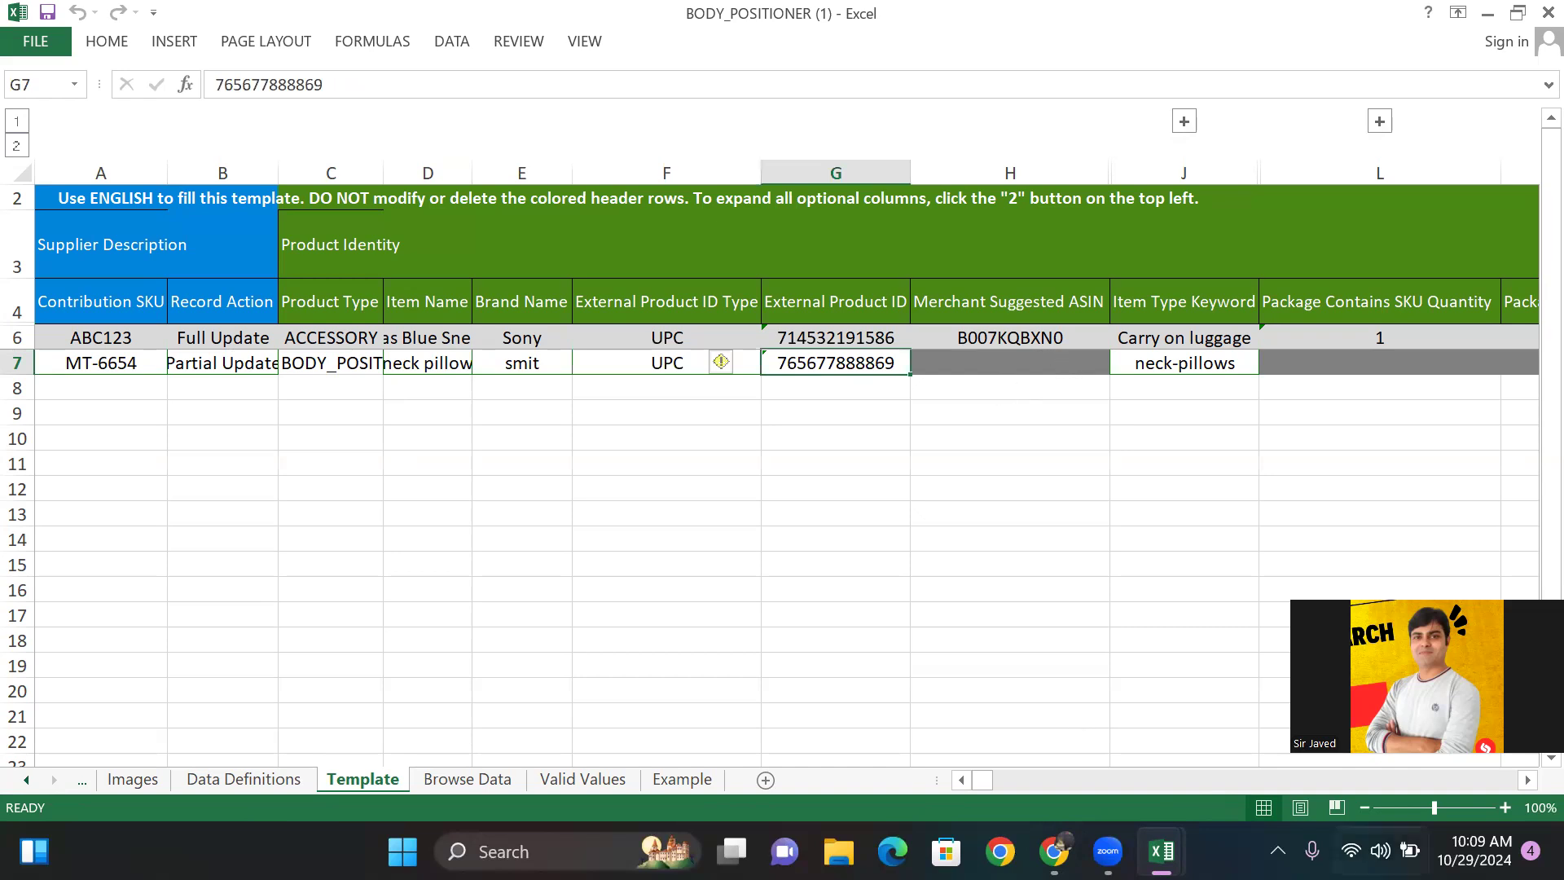
Examine the neck pillow row's model number, model name, manufacturer and offering condition type fields, including the condition choices
{"action": "scroll", "coordinate": [1524, 788], "scroll_direction": "right", "scroll_amount": 6}
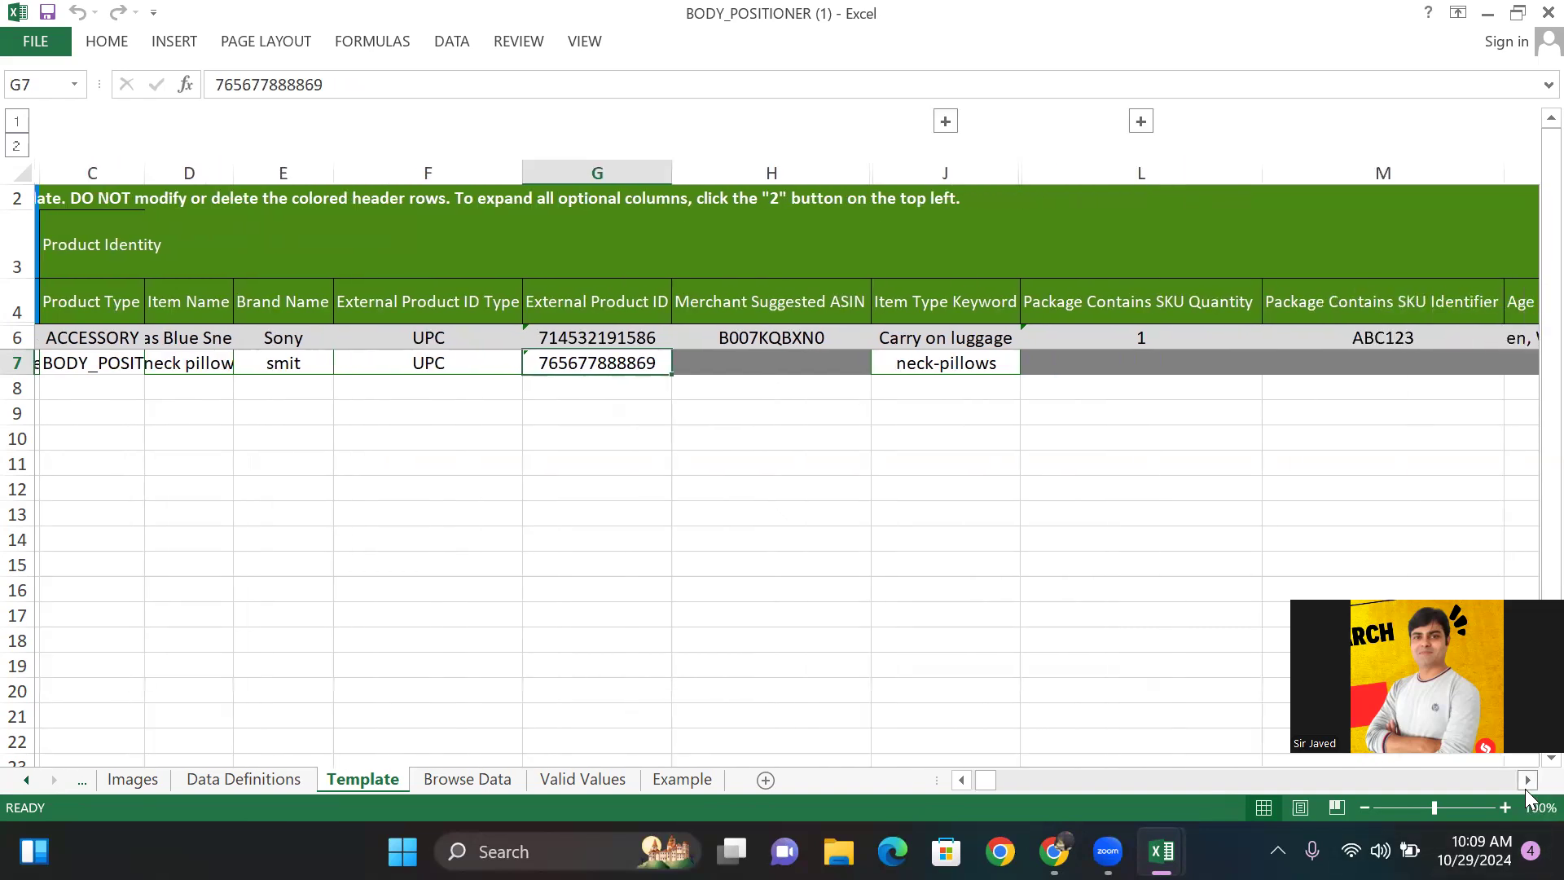
{"action": "left_click", "coordinate": [1525, 787]}
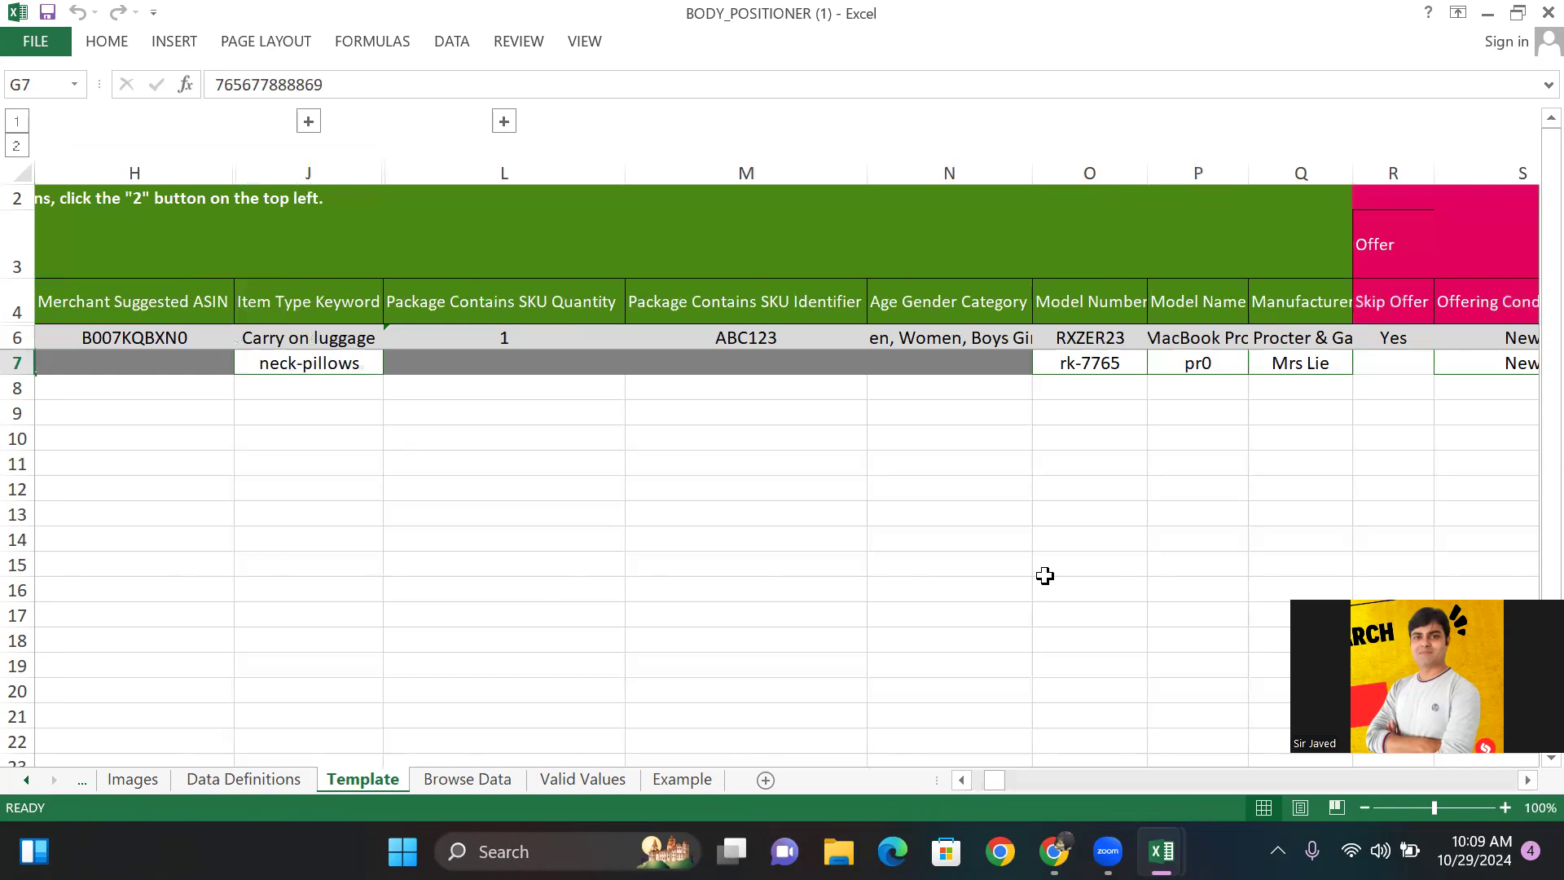
{"action": "left_click", "coordinate": [1527, 780]}
{"action": "left_click", "coordinate": [1527, 780]}
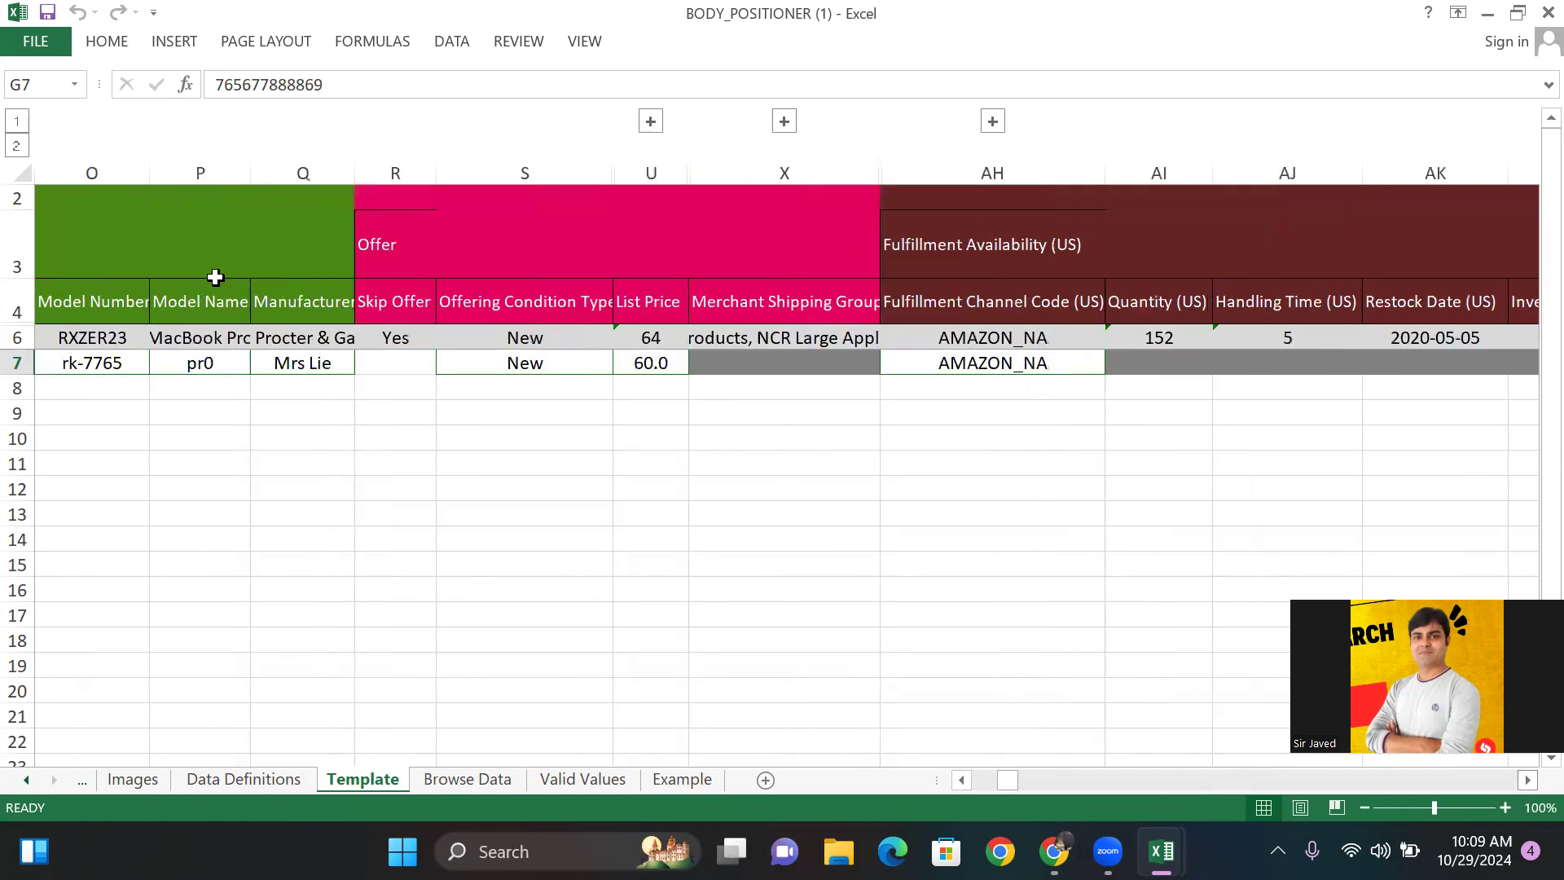
{"action": "left_click", "coordinate": [108, 370]}
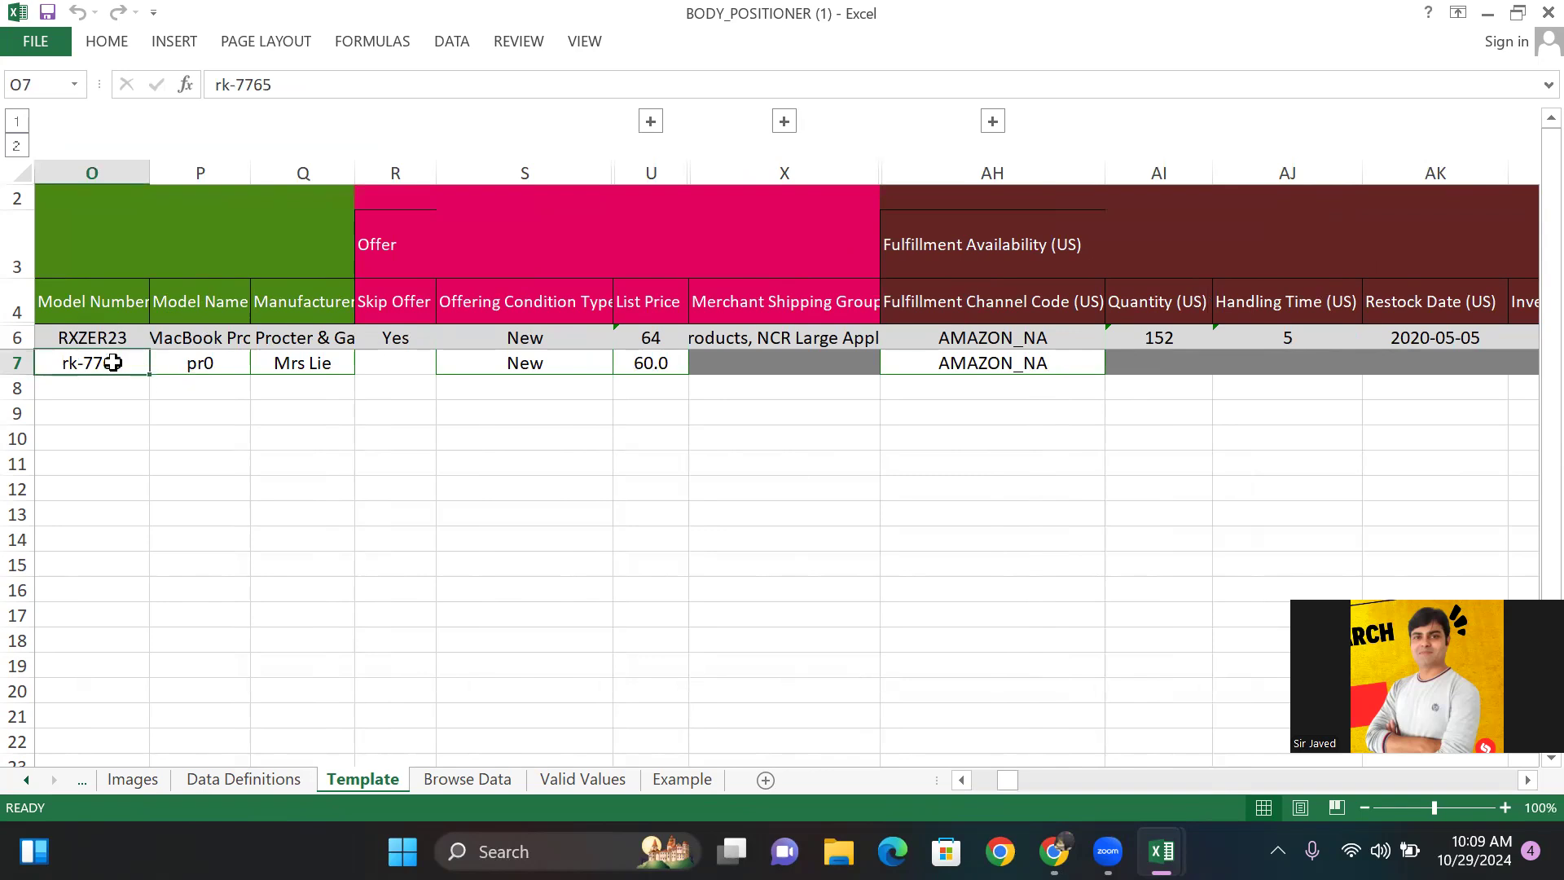
{"action": "left_click", "coordinate": [200, 371]}
{"action": "left_click", "coordinate": [310, 364]}
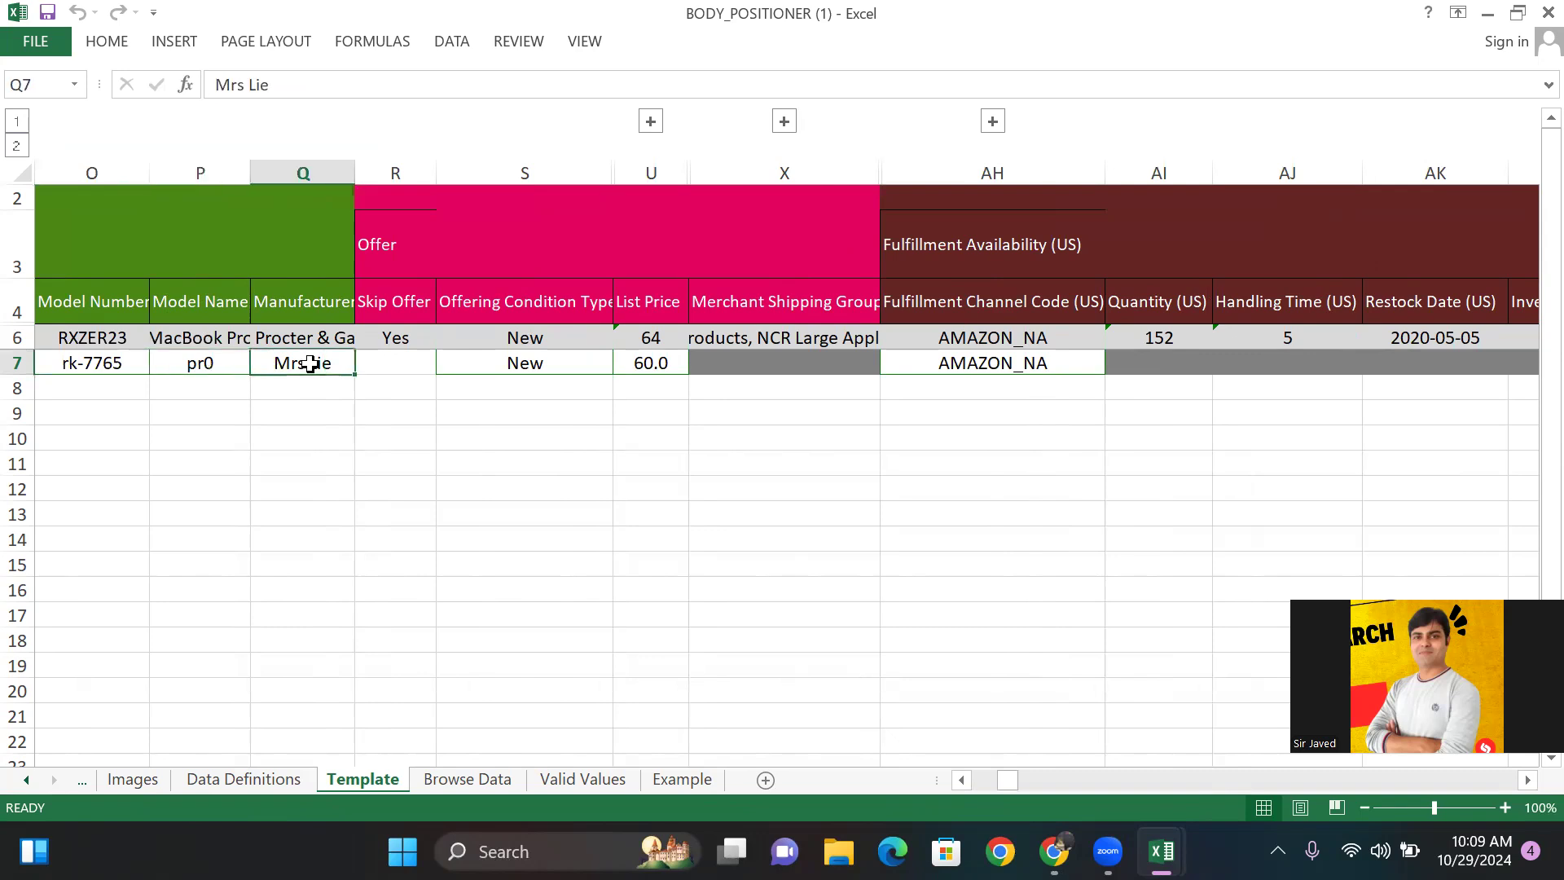
{"action": "left_click", "coordinate": [591, 374]}
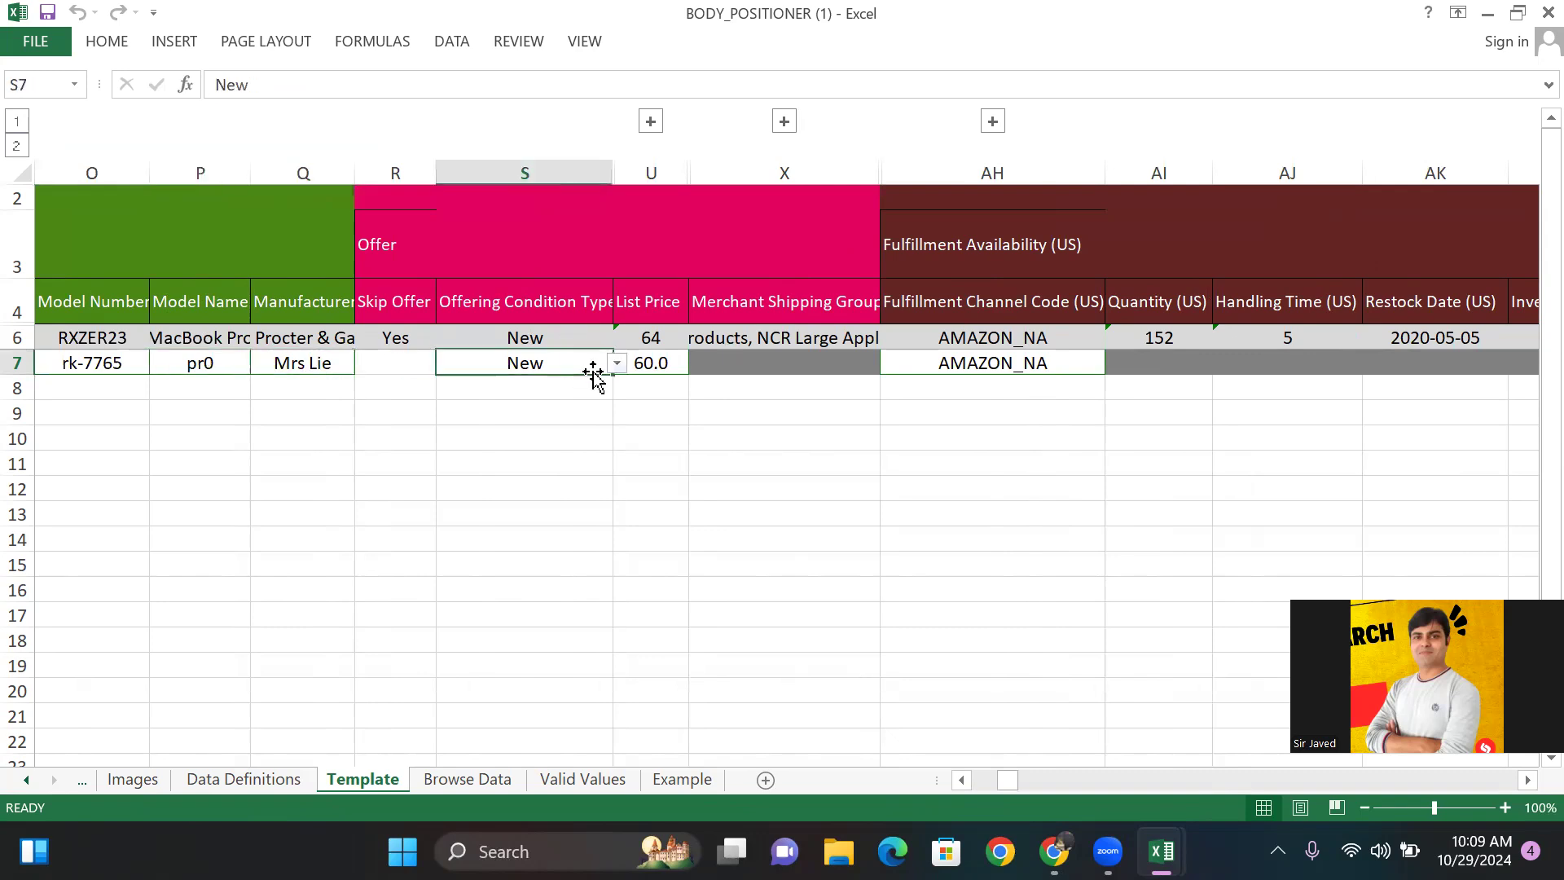
{"action": "left_click", "coordinate": [619, 364]}
{"action": "left_click", "coordinate": [618, 364]}
Examine the neck pillow row's product description, bullet point and generic keyword fields under Product Details
{"action": "left_click_drag", "start_coordinate": [1522, 787], "coordinate": [1522, 787]}
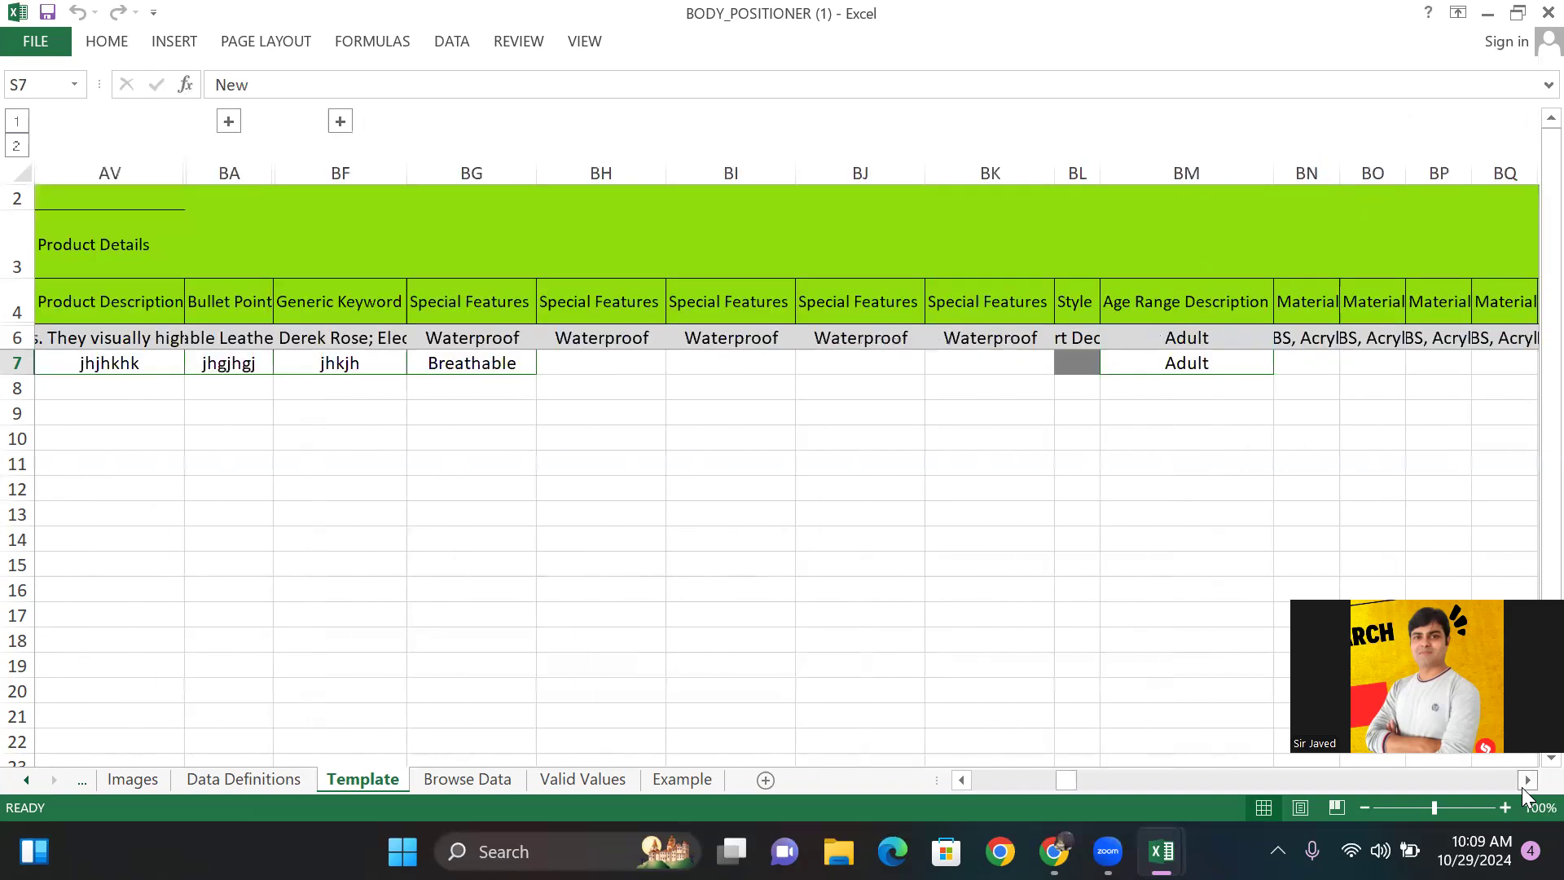
{"action": "left_click", "coordinate": [122, 352]}
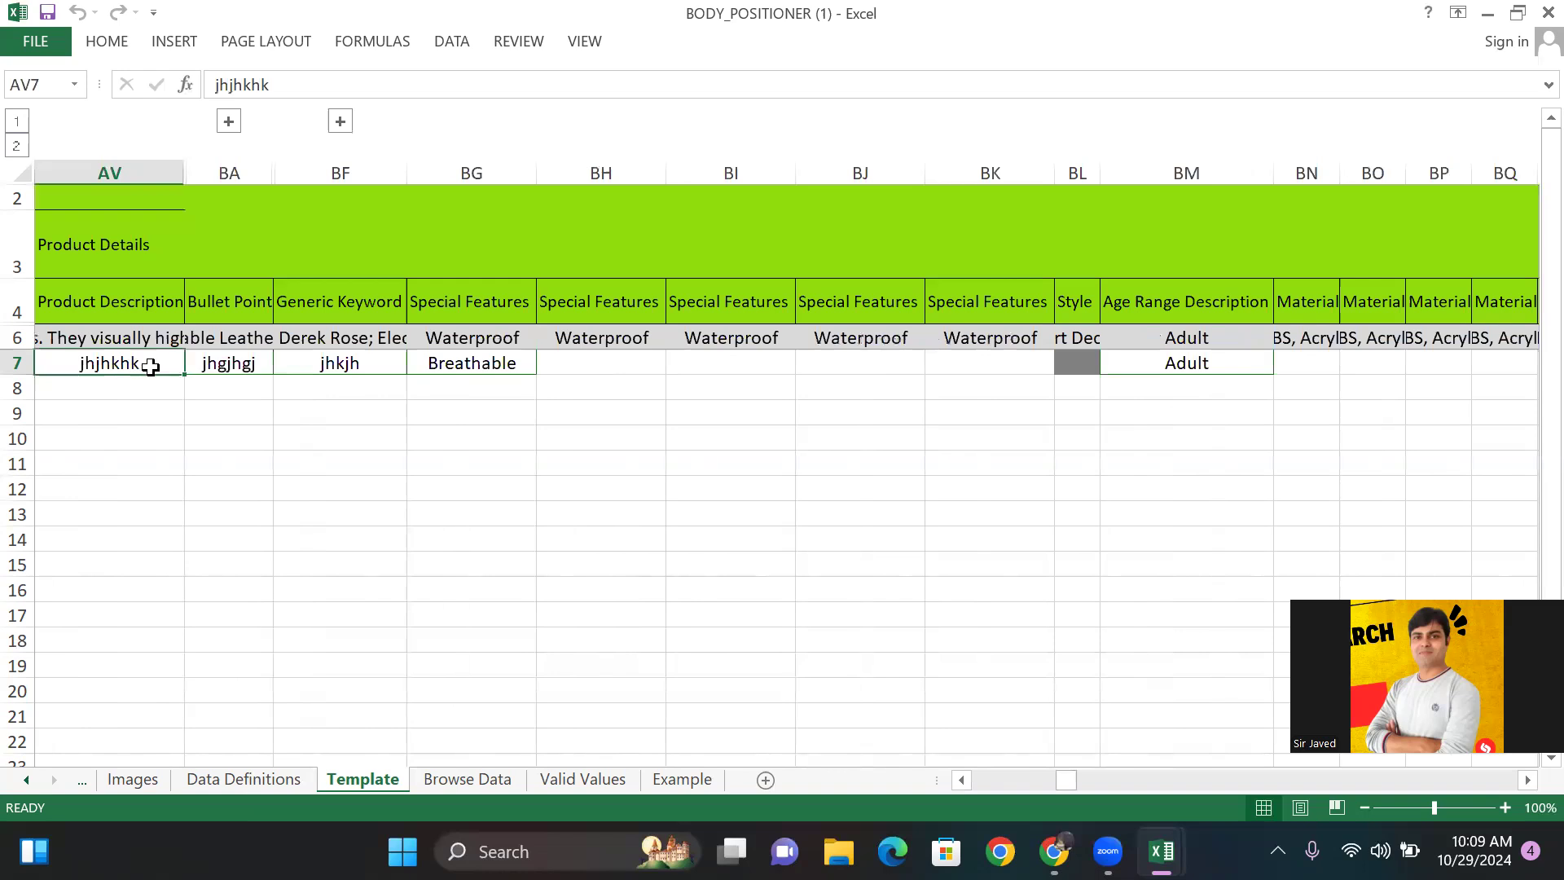
{"action": "left_click", "coordinate": [251, 363]}
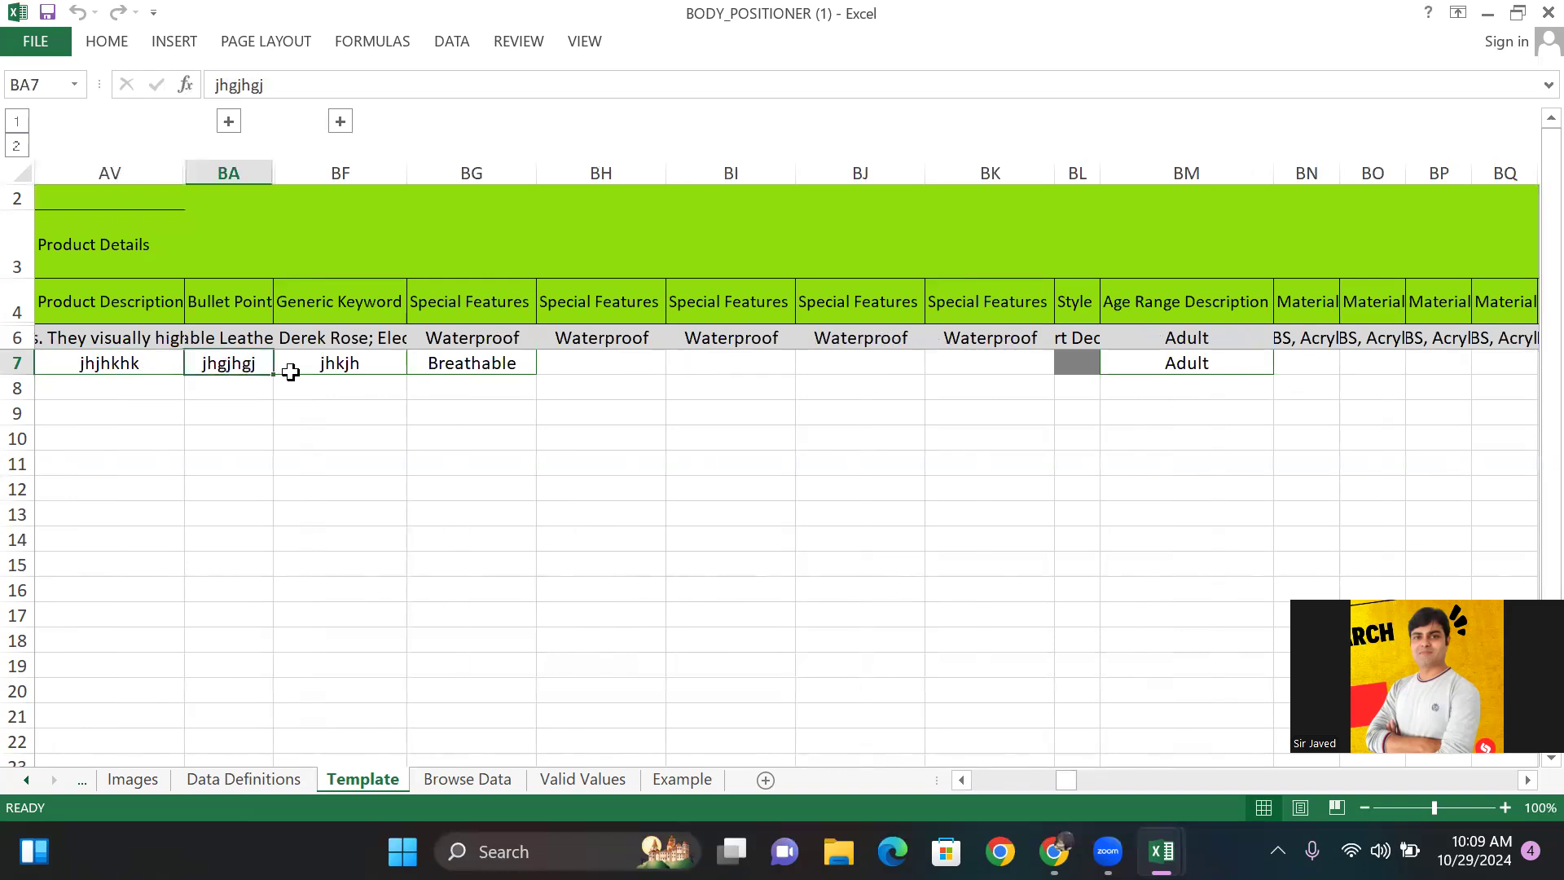
{"action": "left_click", "coordinate": [344, 367]}
{"action": "left_click", "coordinate": [115, 361]}
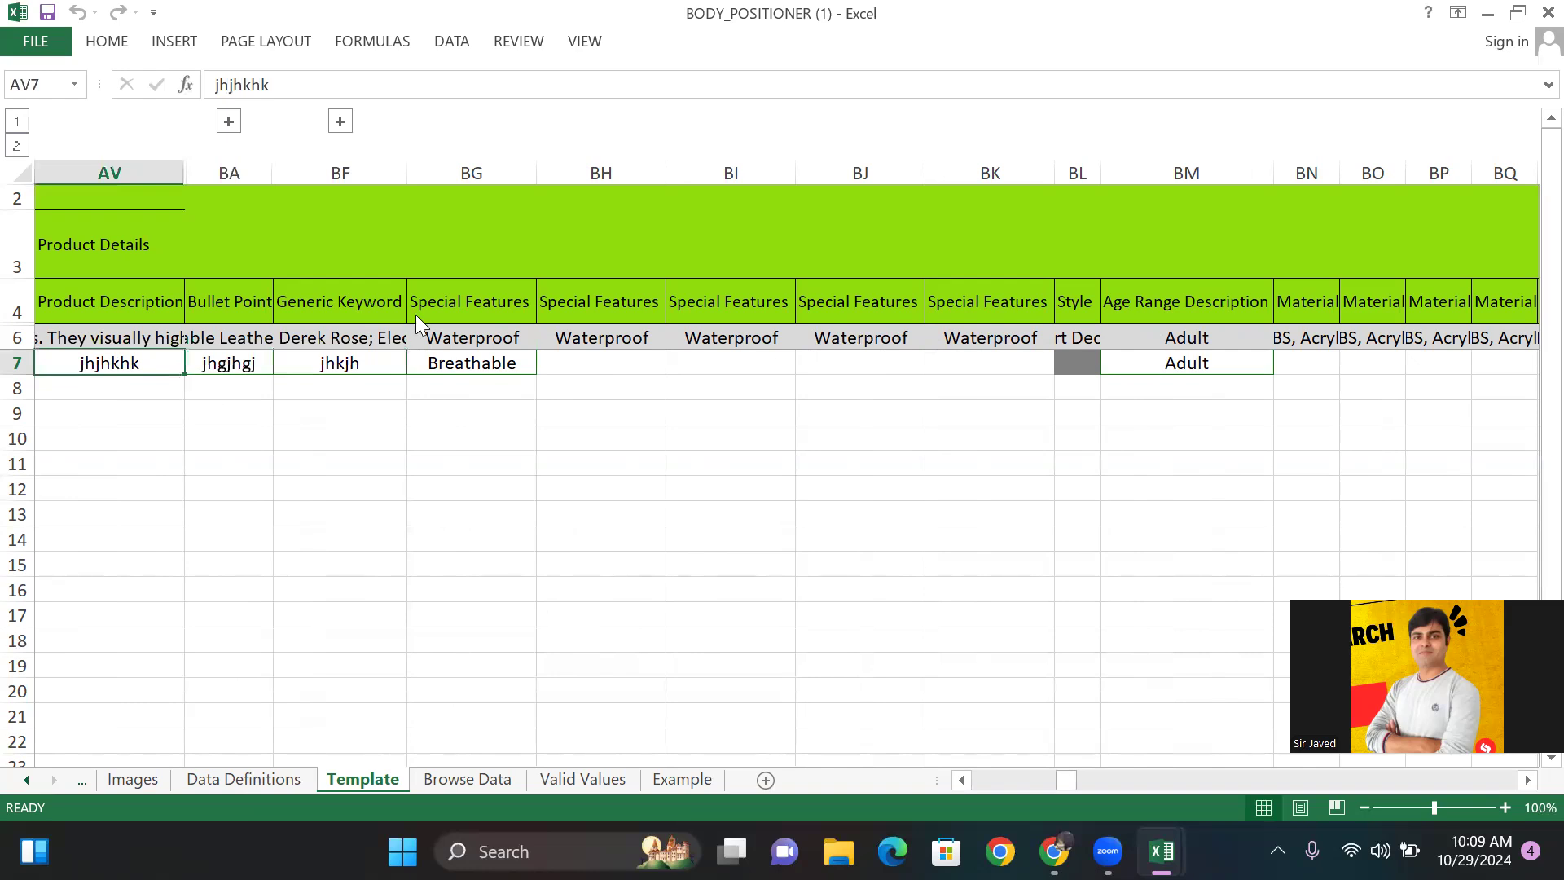
Shorten the neck pillow row's product description to "j"
{"action": "left_click", "coordinate": [281, 79]}
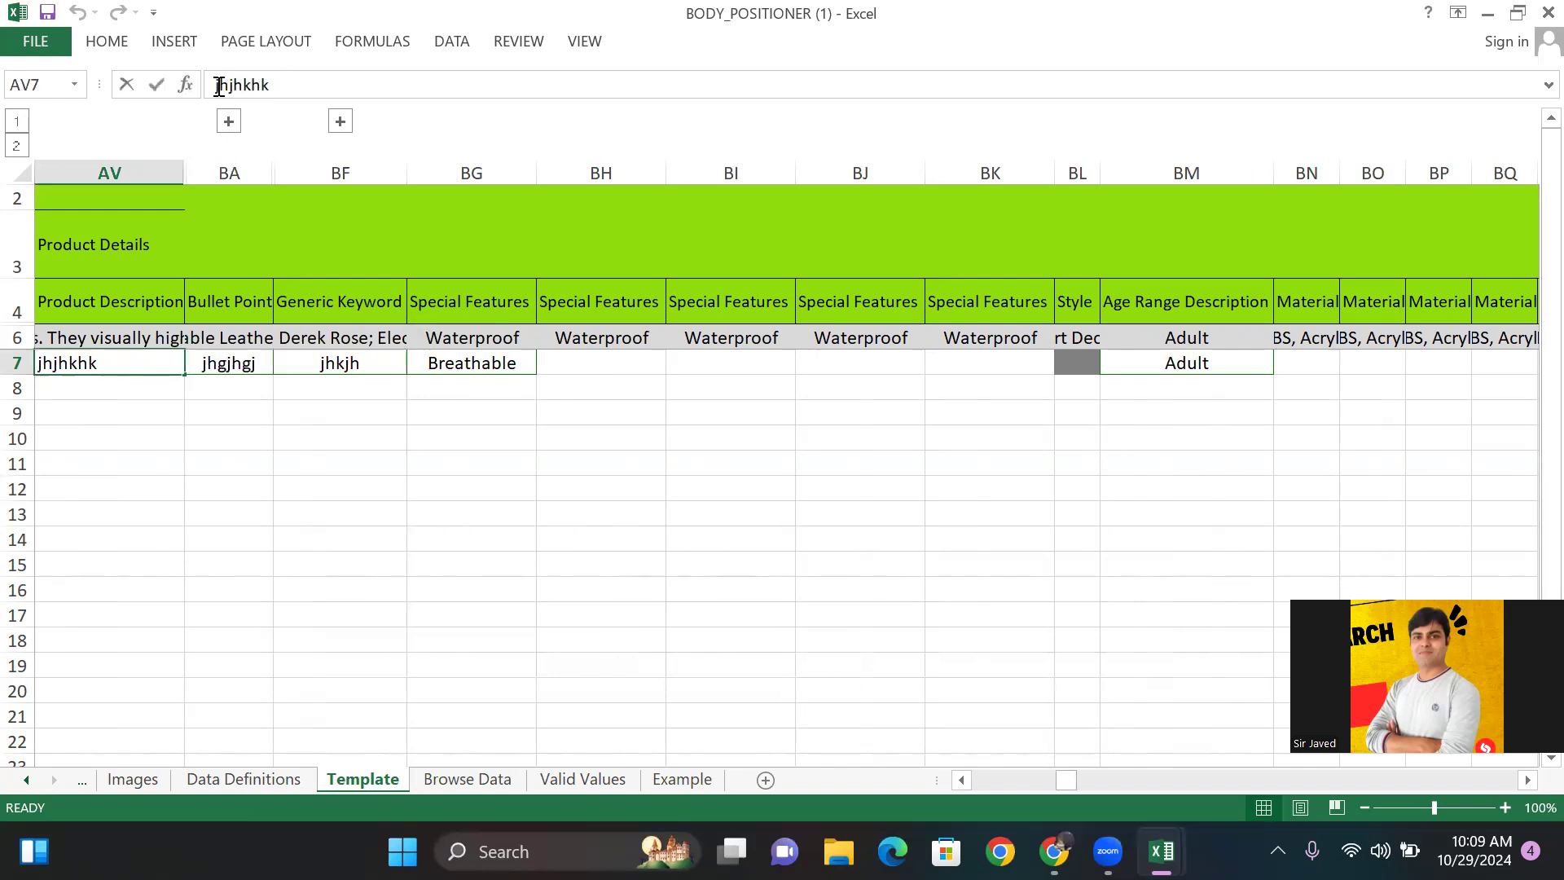
{"action": "double_click", "coordinate": [148, 358]}
{"action": "key", "text": "BackSpace"}
{"action": "key", "text": "BackSpace"}
{"action": "key", "text": "BackSpace"}
{"action": "key", "text": "BackSpace"}
{"action": "key", "text": "BackSpace"}
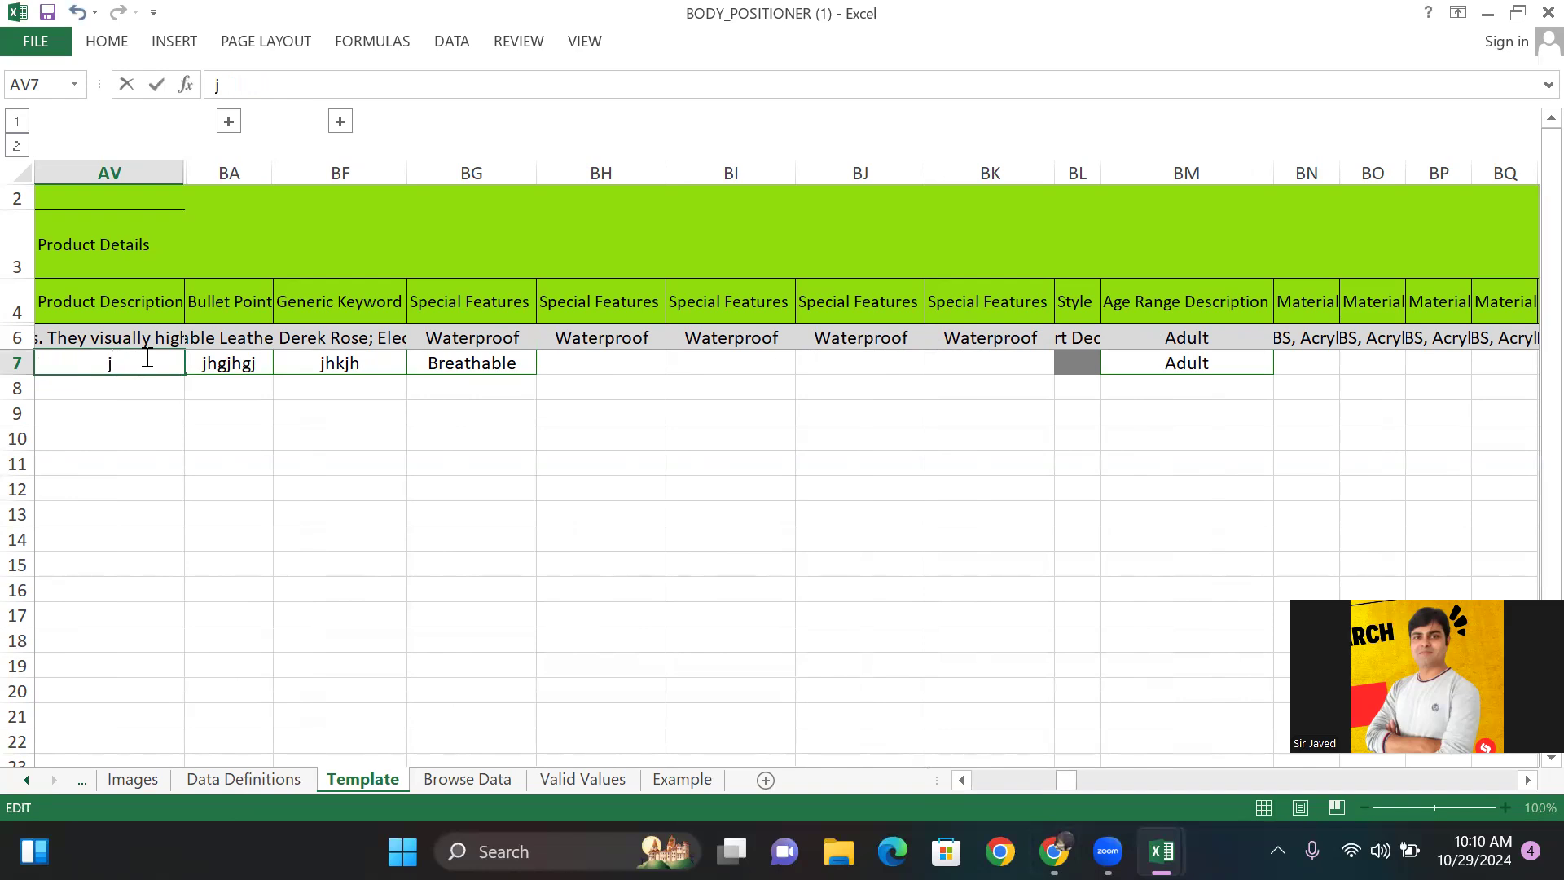
Examine the neck pillow row's age range description and its choices, along with the neighbouring material, fabric type and number of items fields
{"action": "left_click", "coordinate": [1525, 786]}
{"action": "left_click", "coordinate": [1525, 786]}
{"action": "left_click", "coordinate": [1525, 786]}
{"action": "left_click", "coordinate": [1525, 786]}
{"action": "left_click", "coordinate": [1525, 785]}
{"action": "left_click", "coordinate": [1526, 786]}
{"action": "left_click", "coordinate": [1525, 786]}
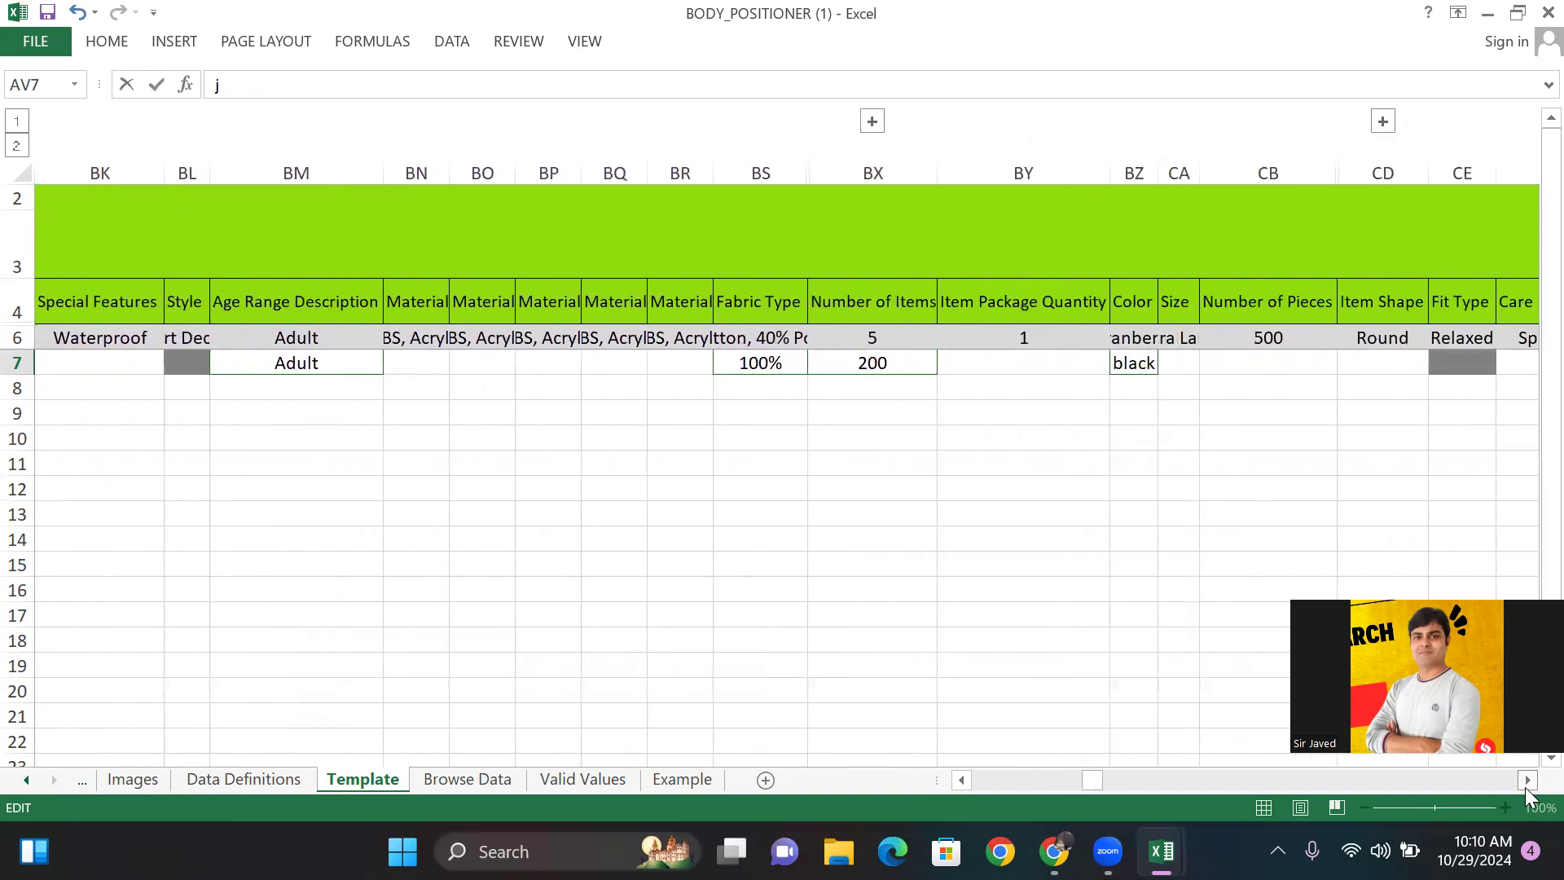
{"action": "left_click", "coordinate": [356, 363]}
{"action": "left_click", "coordinate": [388, 363]}
{"action": "left_click", "coordinate": [387, 363]}
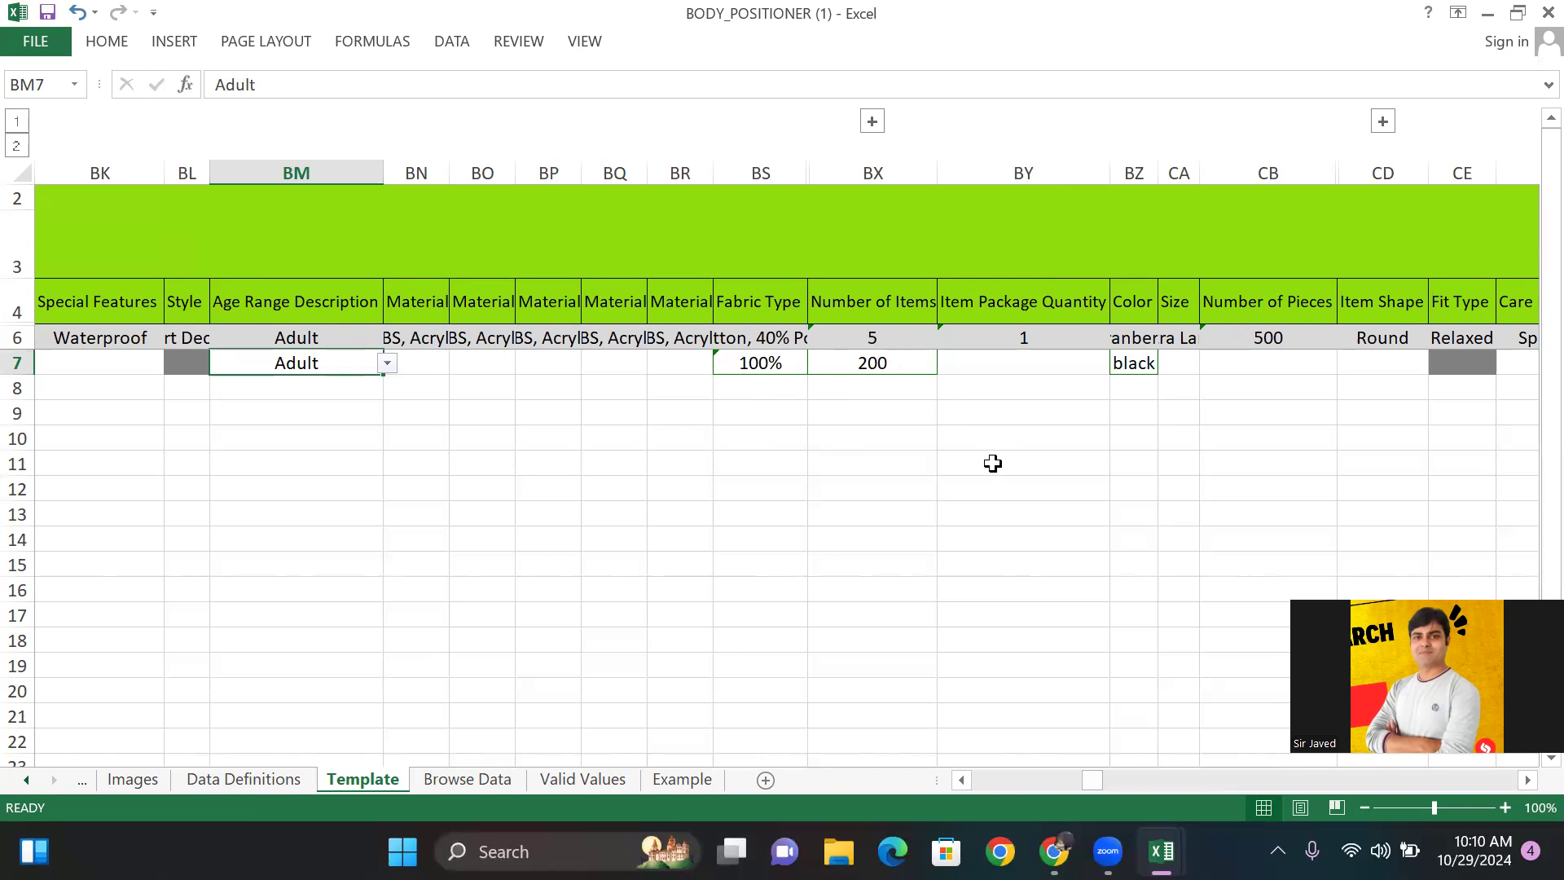
Review the choices of the neck pillow row's first Fill Material field and clear its value
{"action": "left_click", "coordinate": [1527, 779]}
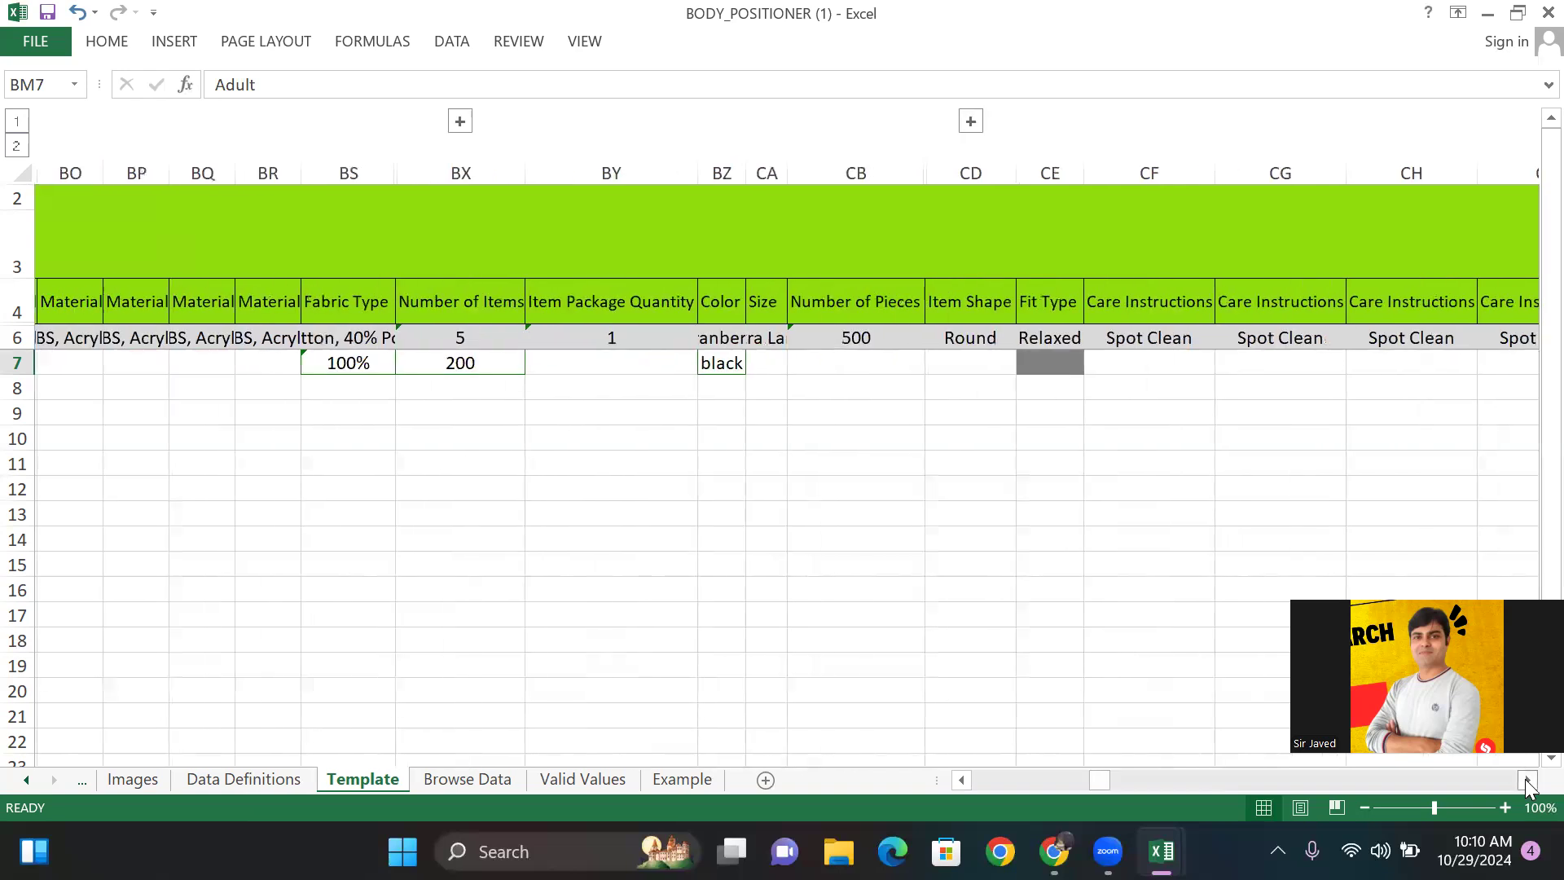
{"action": "left_click_drag", "start_coordinate": [1524, 778], "coordinate": [1525, 779]}
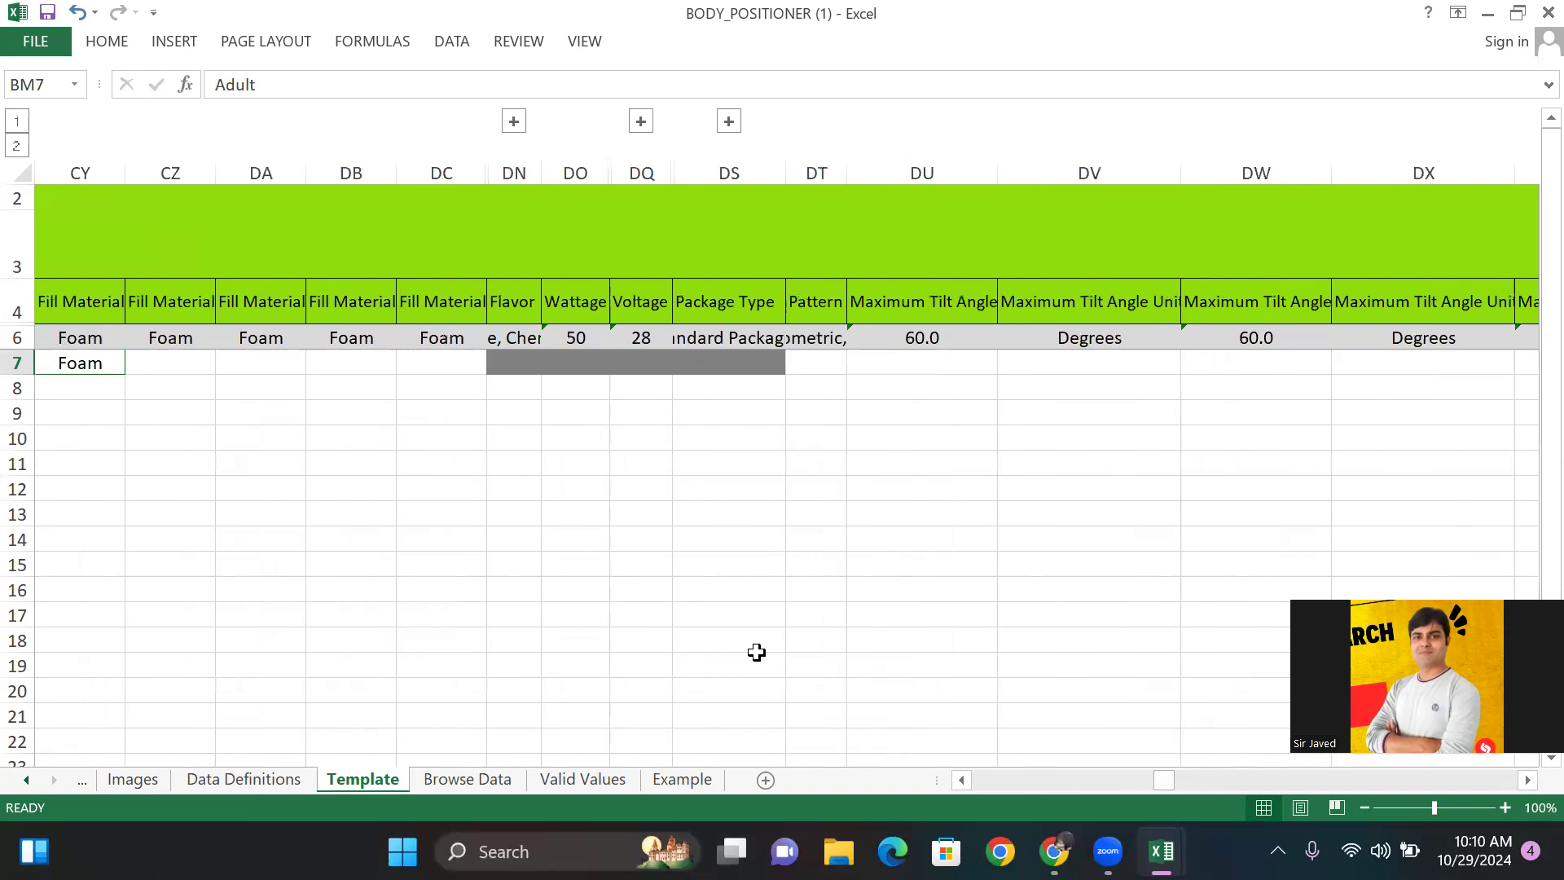
{"action": "left_click", "coordinate": [109, 363]}
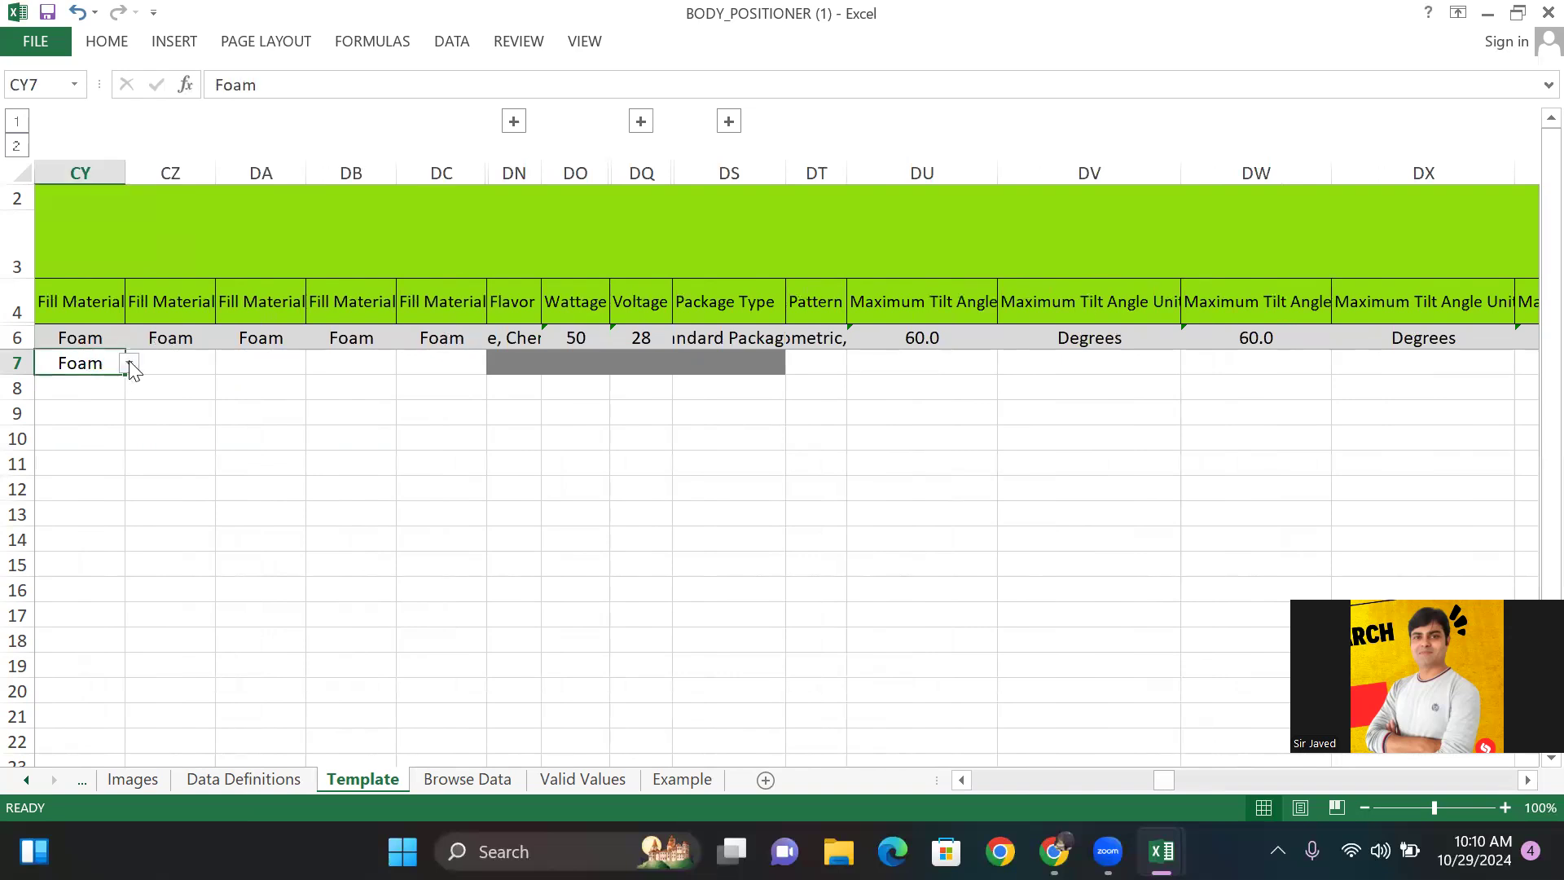
{"action": "left_click", "coordinate": [130, 363]}
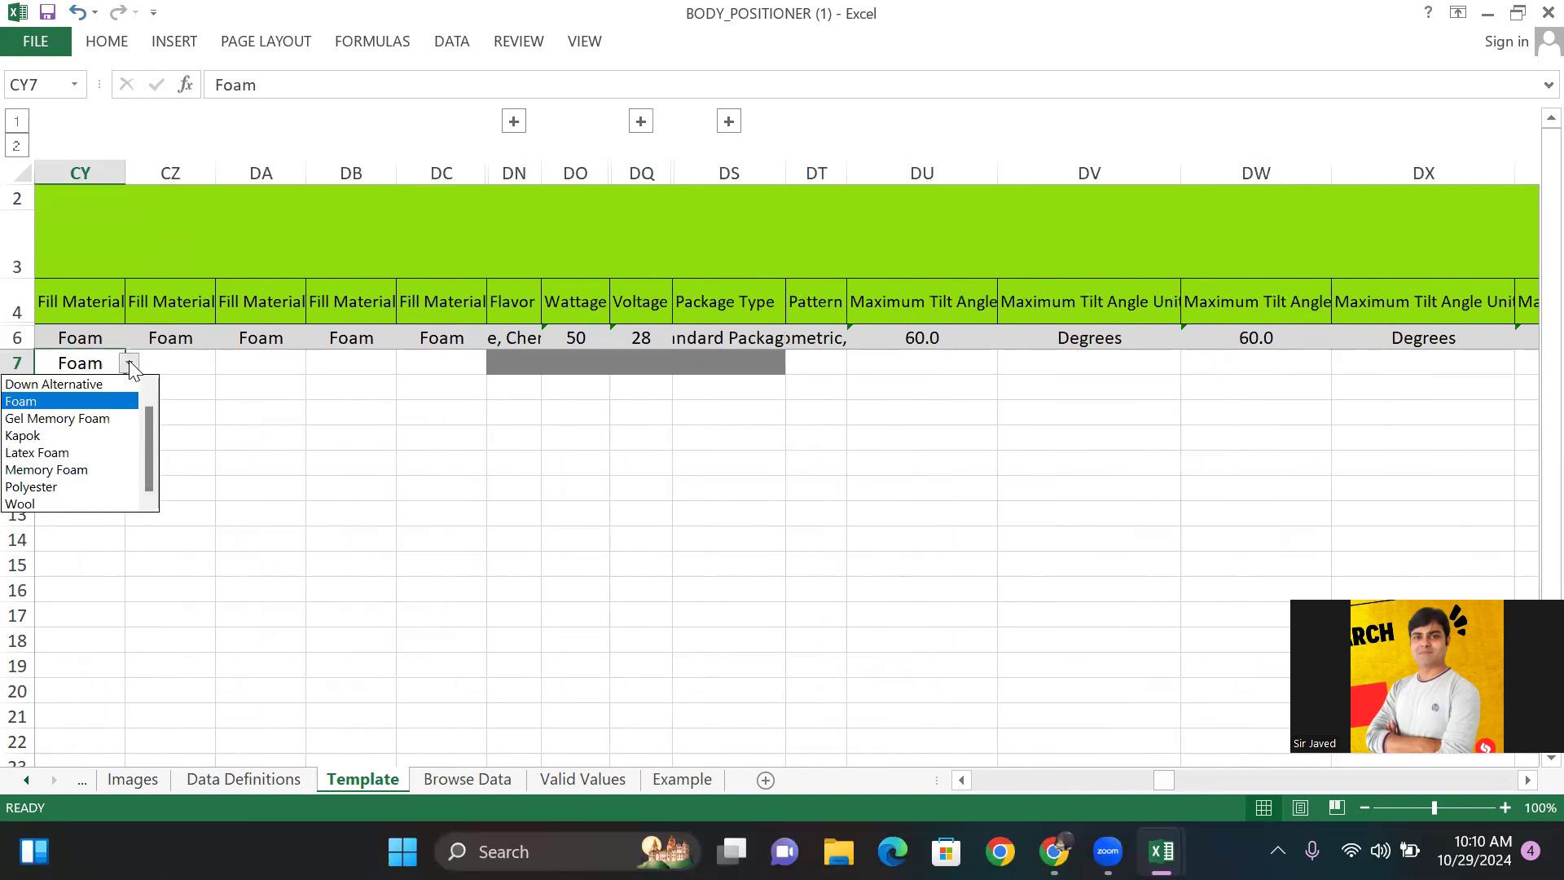
{"action": "left_click", "coordinate": [304, 457]}
{"action": "key", "text": "Delete"}
{"action": "left_click", "coordinate": [140, 456]}
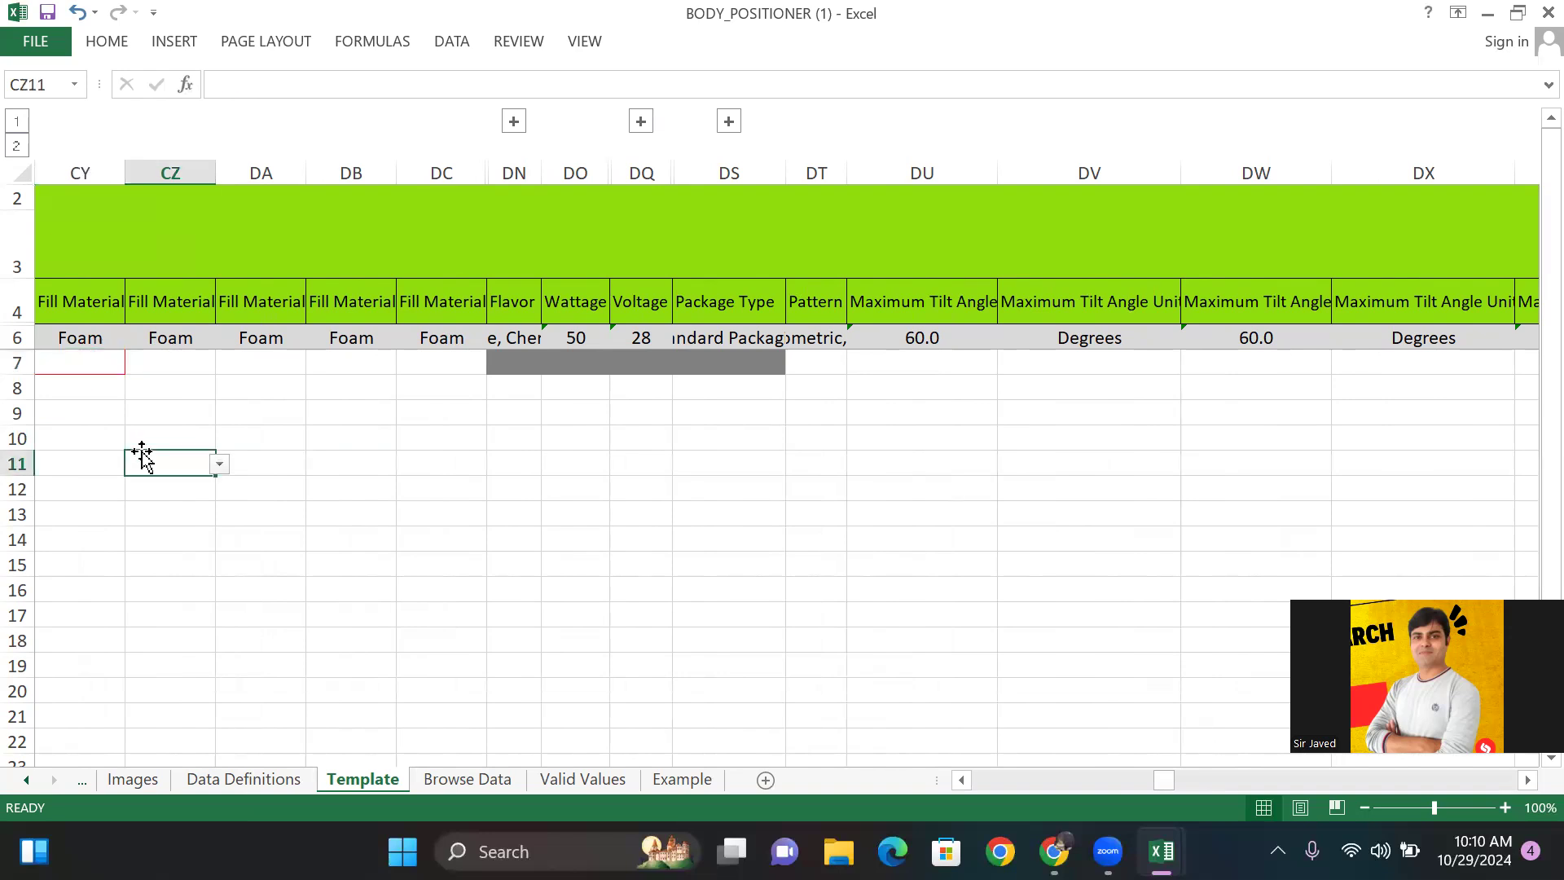
Set the neck pillow row's first Fill Material field to Foam
{"action": "left_click", "coordinate": [103, 362]}
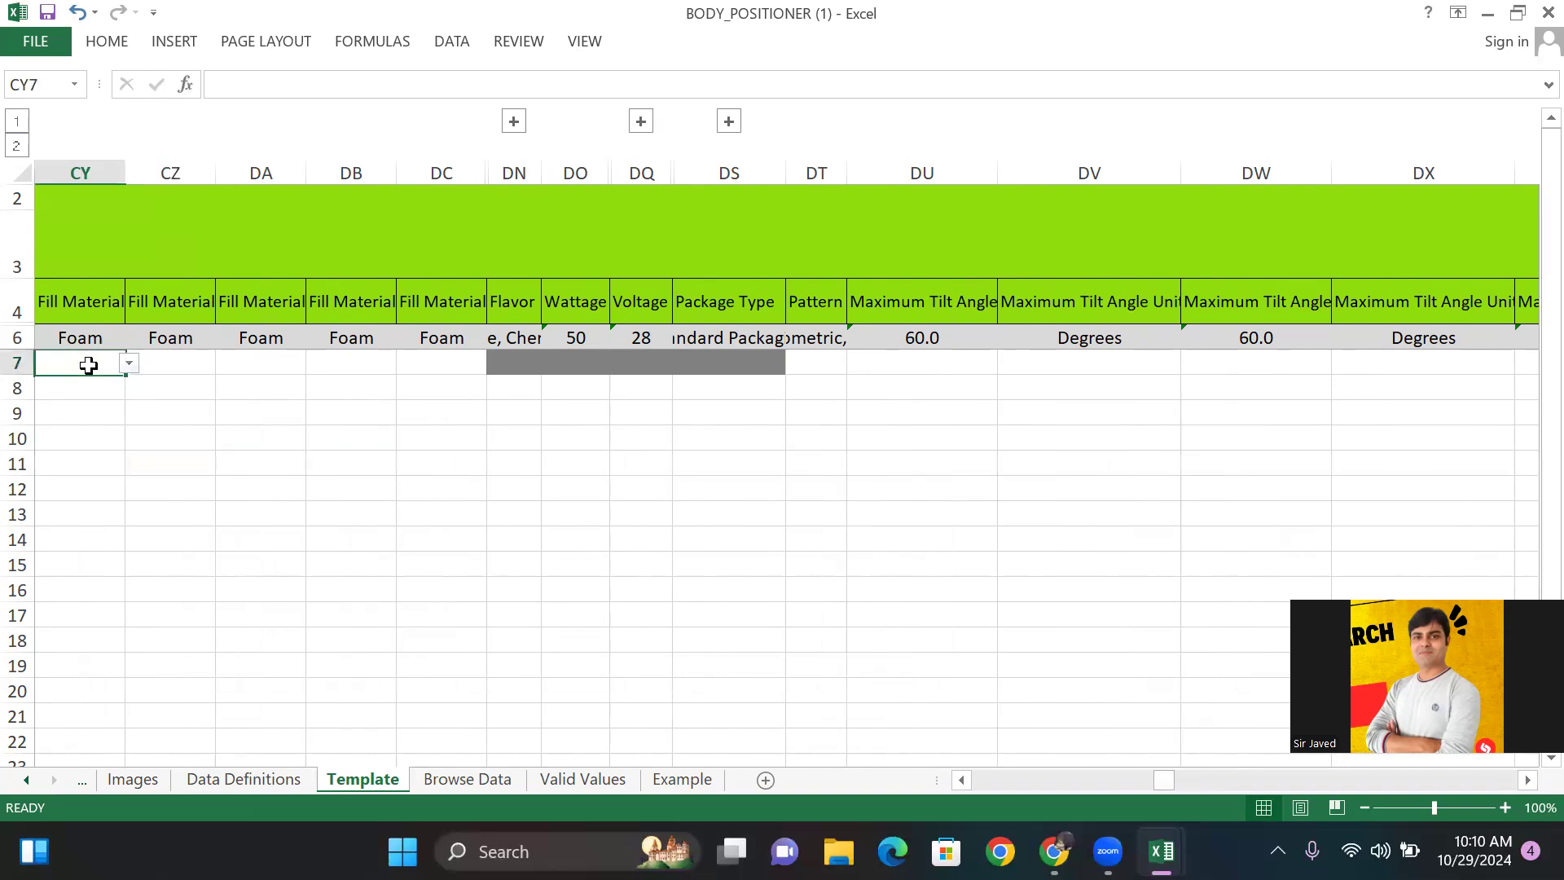
{"action": "left_click", "coordinate": [129, 363]}
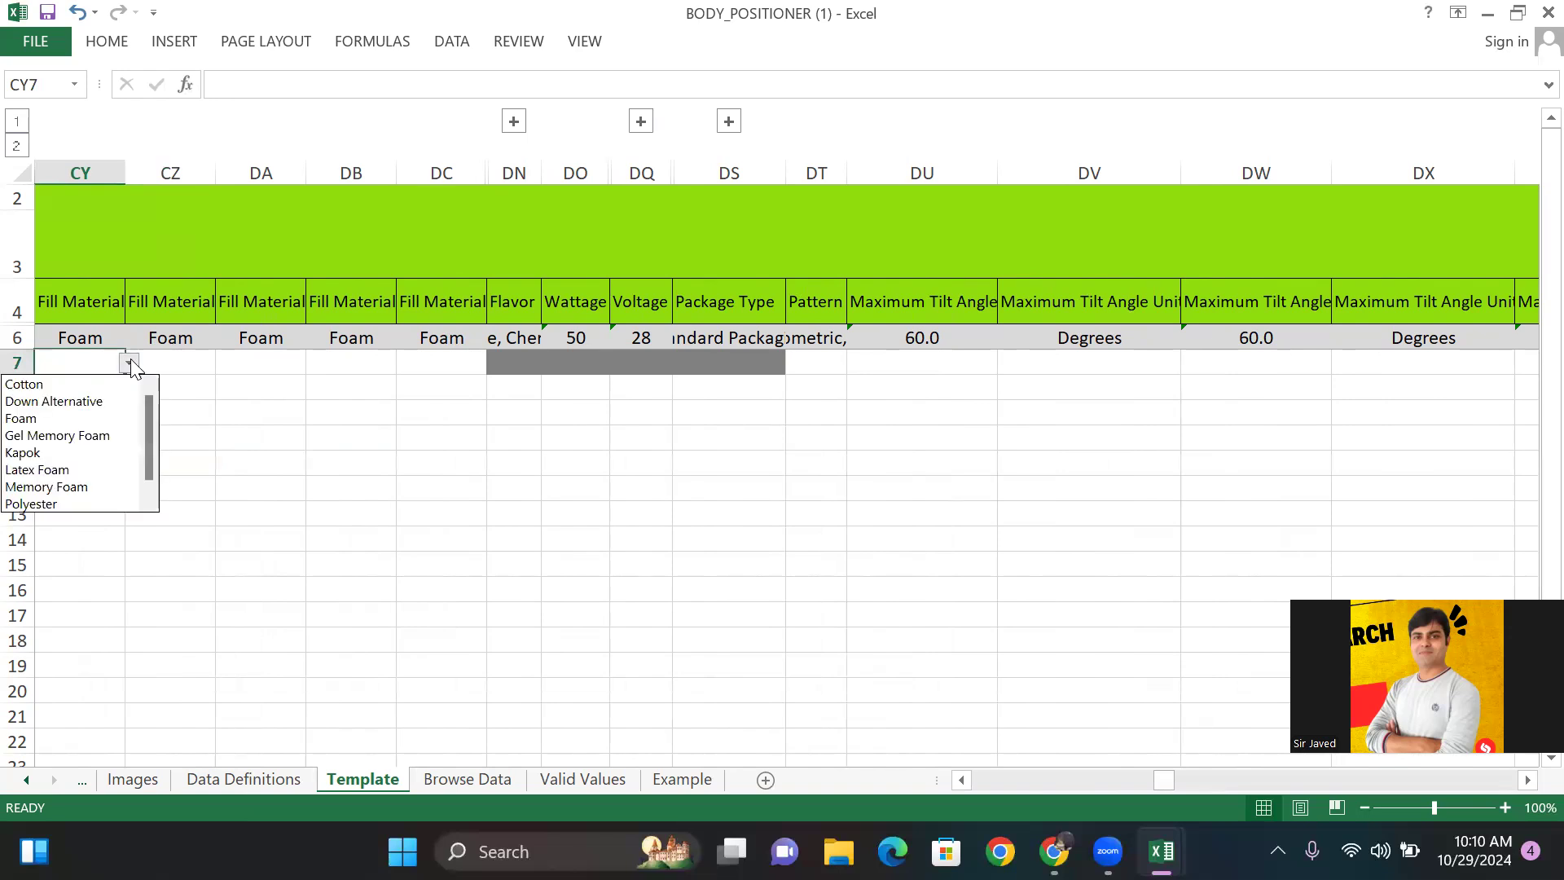
{"action": "left_click", "coordinate": [98, 416]}
Clear the neck pillow row's first Recommended Uses For Product field
{"action": "key", "text": "Right"}
{"action": "key", "text": "Right"}
{"action": "key", "text": "Right"}
{"action": "key", "text": "Right"}
{"action": "key", "text": "Right"}
{"action": "key", "text": "Right"}
{"action": "key", "text": "Right"}
{"action": "key", "text": "Right"}
{"action": "key", "text": "Right"}
{"action": "key", "text": "Right"}
{"action": "key", "text": "Right"}
{"action": "key", "text": "Right"}
{"action": "key", "text": "Right"}
{"action": "key", "text": "Right"}
{"action": "key", "text": "Right"}
{"action": "key", "text": "Right"}
{"action": "key", "text": "Right"}
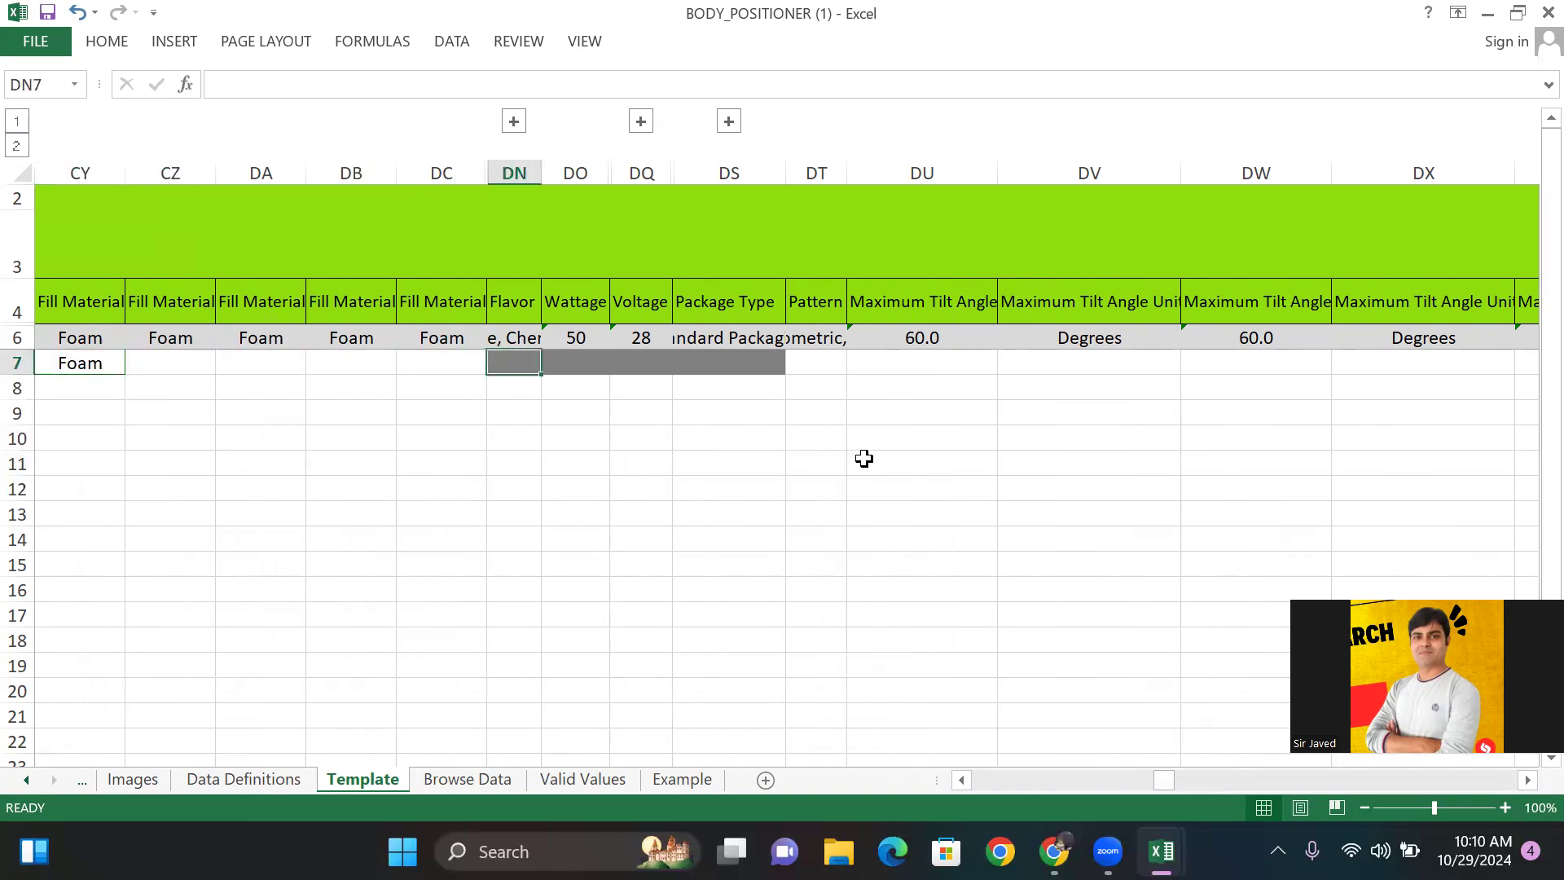
{"action": "key", "text": "Right"}
{"action": "key", "text": "Right"}
{"action": "key", "text": "Right"}
{"action": "key", "text": "Right"}
{"action": "key", "text": "Right"}
{"action": "key", "text": "Right"}
{"action": "key", "text": "Right"}
{"action": "key", "text": "Right"}
{"action": "key", "text": "Right"}
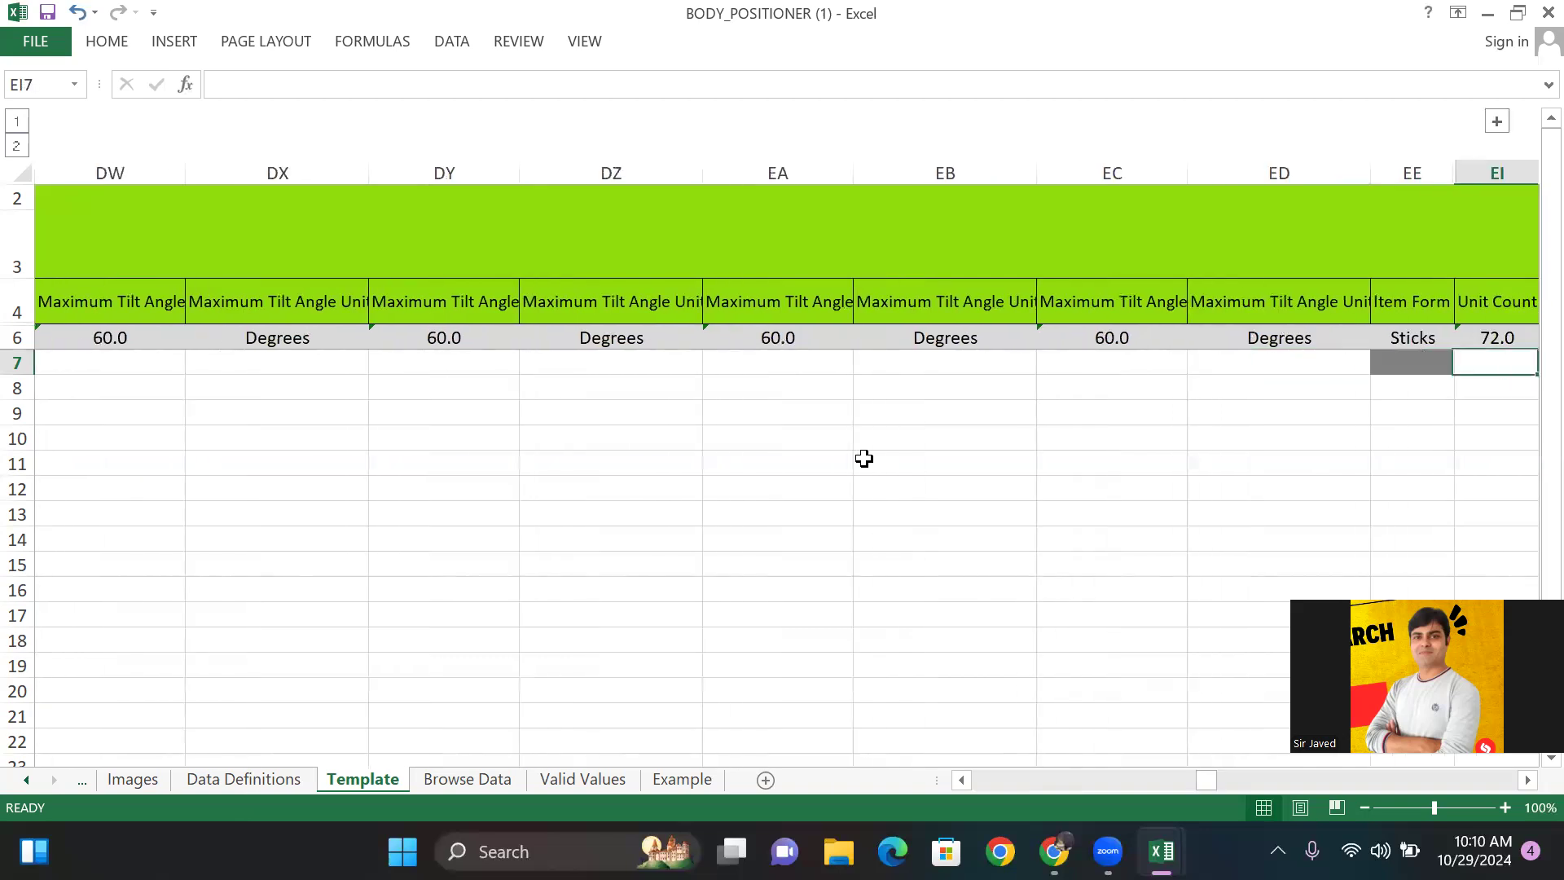
{"action": "key", "text": "Right"}
{"action": "key", "text": "Right"}
{"action": "key", "text": "Right"}
{"action": "key", "text": "Right"}
{"action": "key", "text": "Right"}
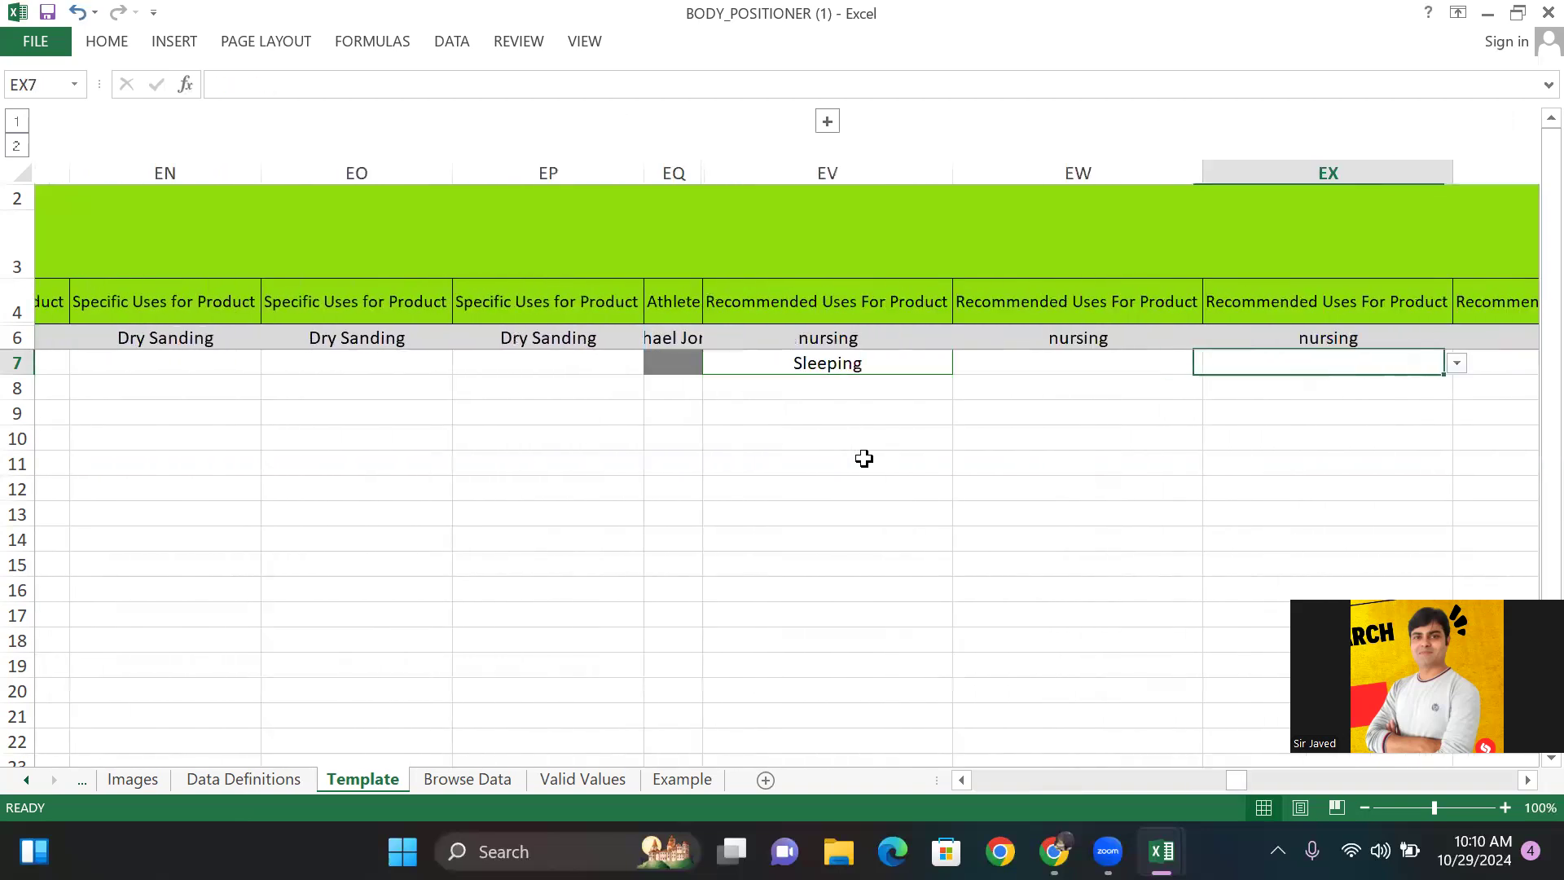
{"action": "left_click", "coordinate": [855, 361]}
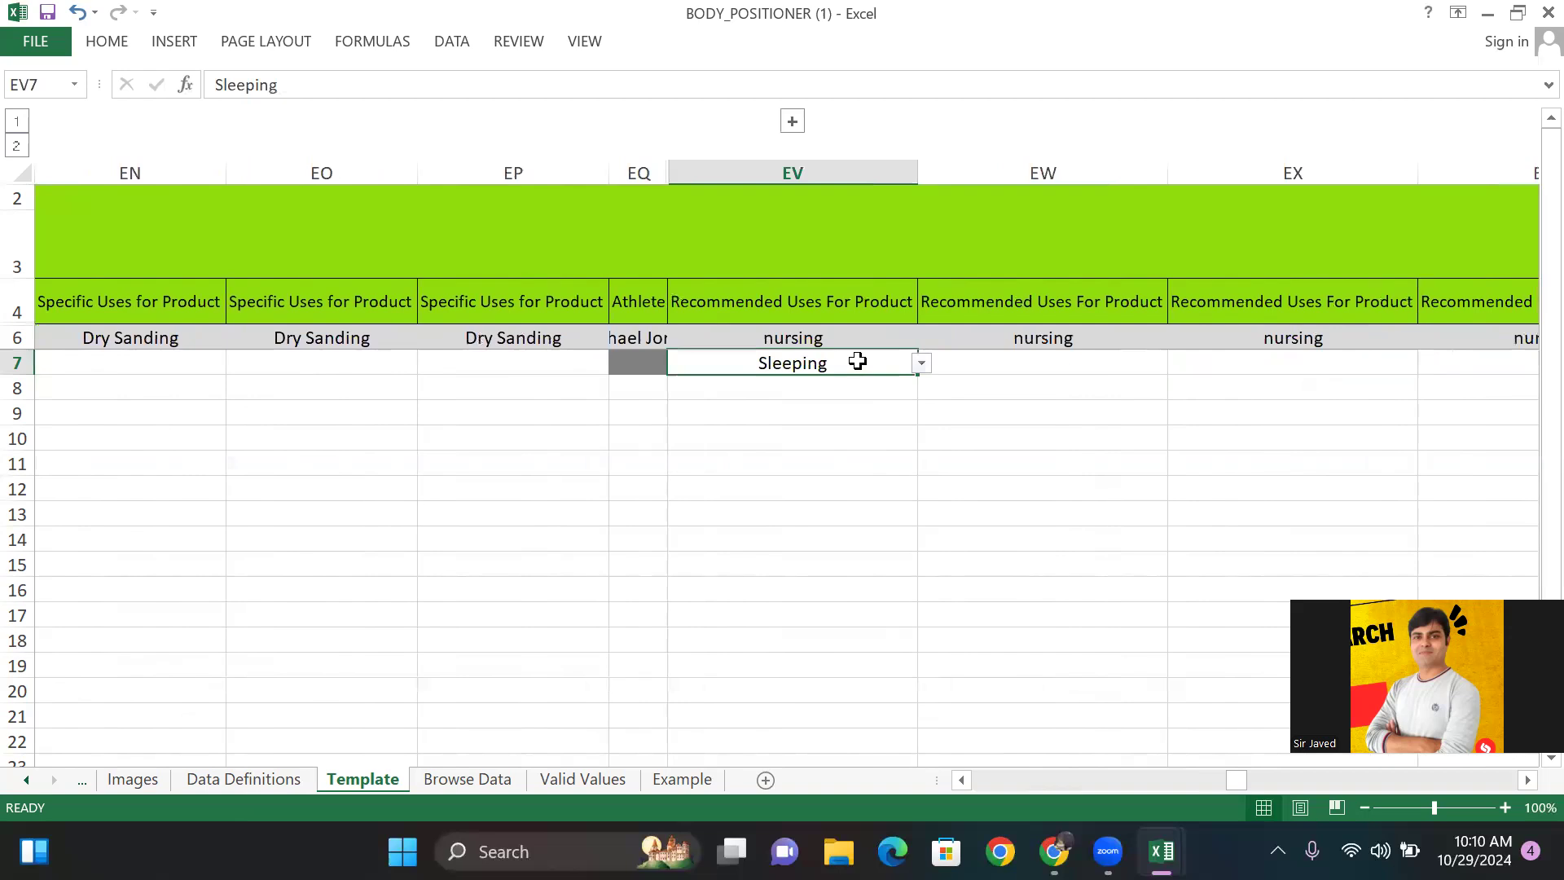
{"action": "key", "text": "Delete"}
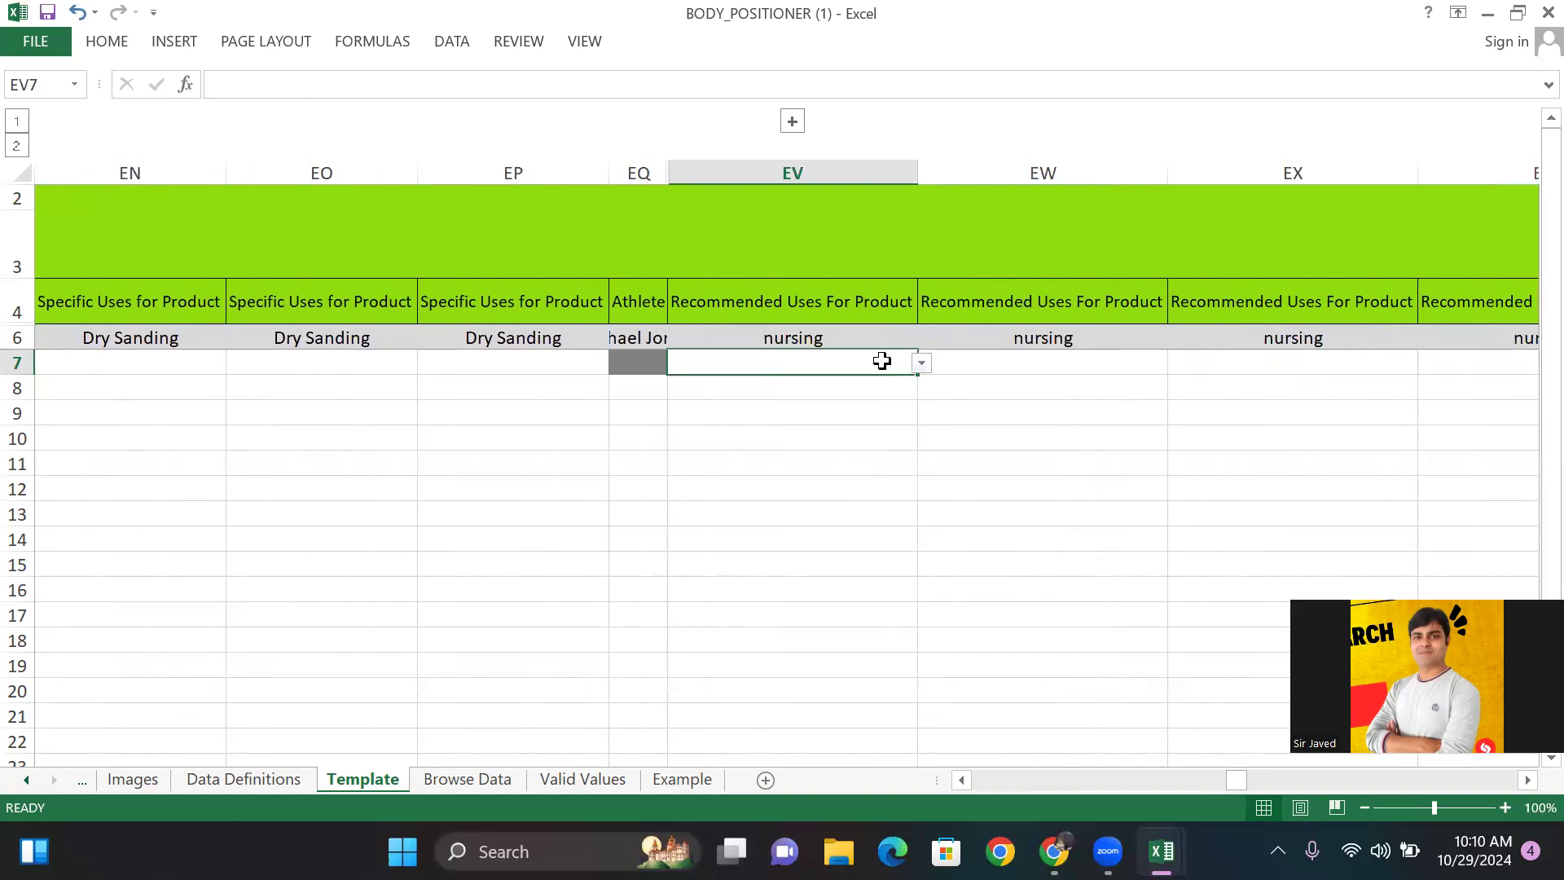
{"action": "left_click", "coordinate": [858, 513]}
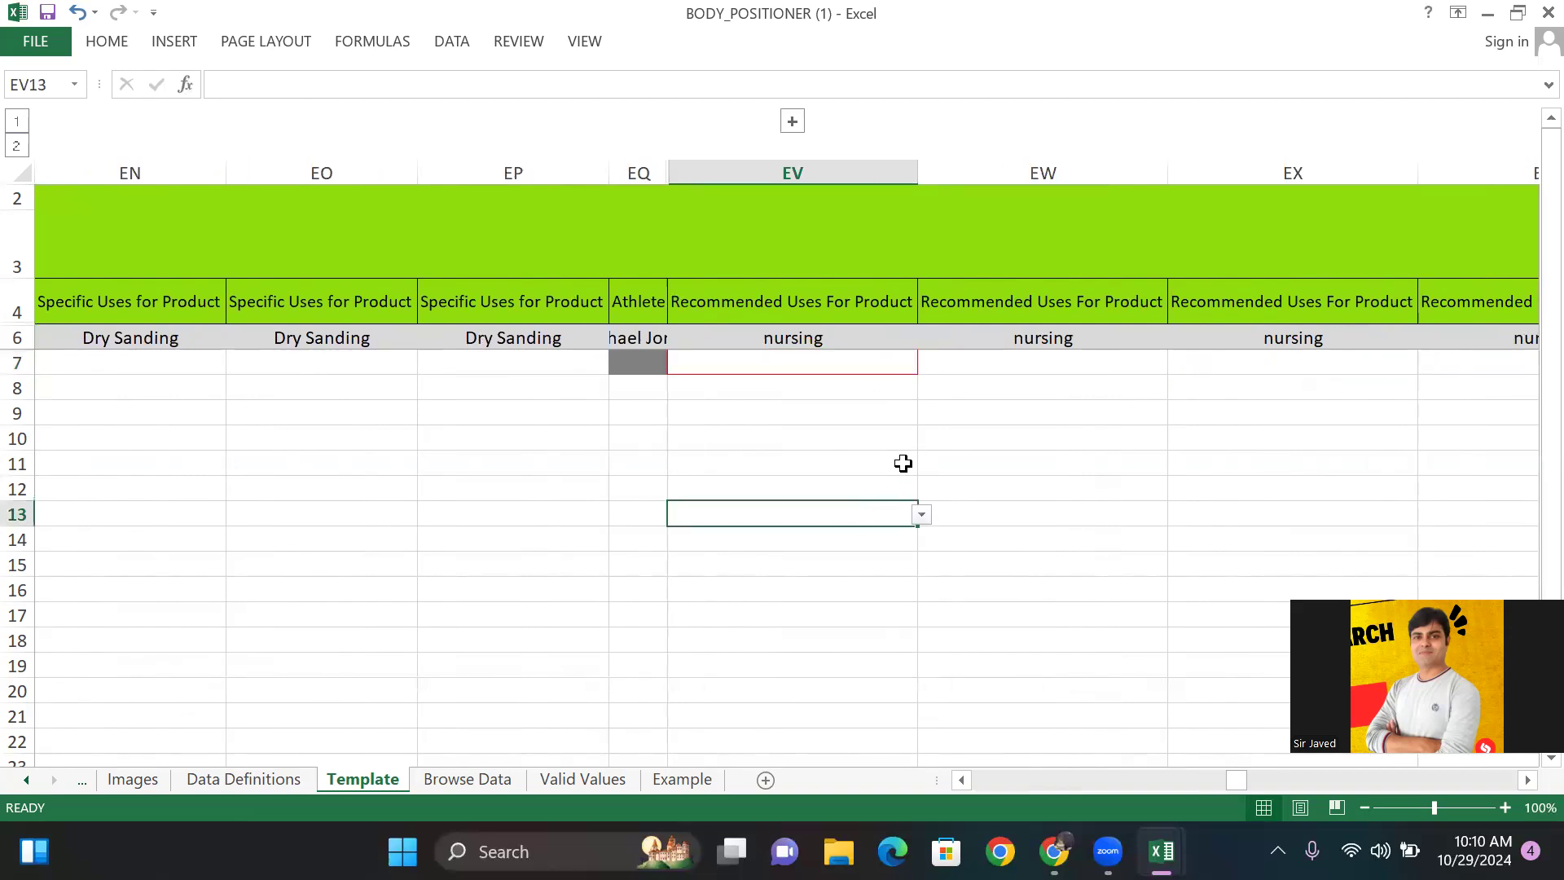
Set the neck pillow row's first Recommended Uses For Product field to Sleeping
{"action": "left_click", "coordinate": [848, 364]}
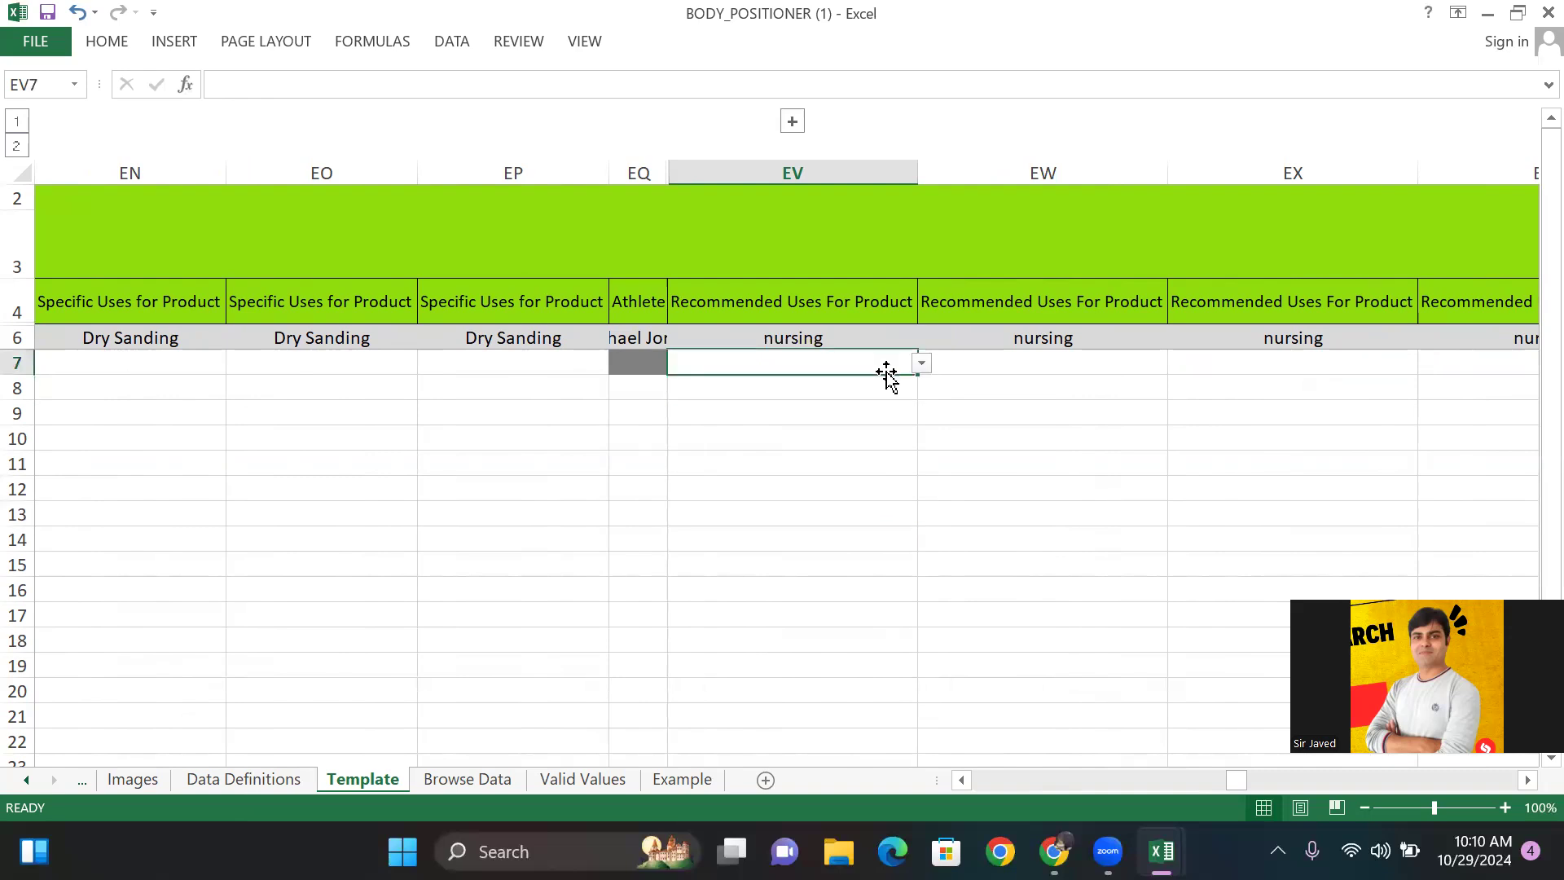
{"action": "left_click", "coordinate": [922, 363]}
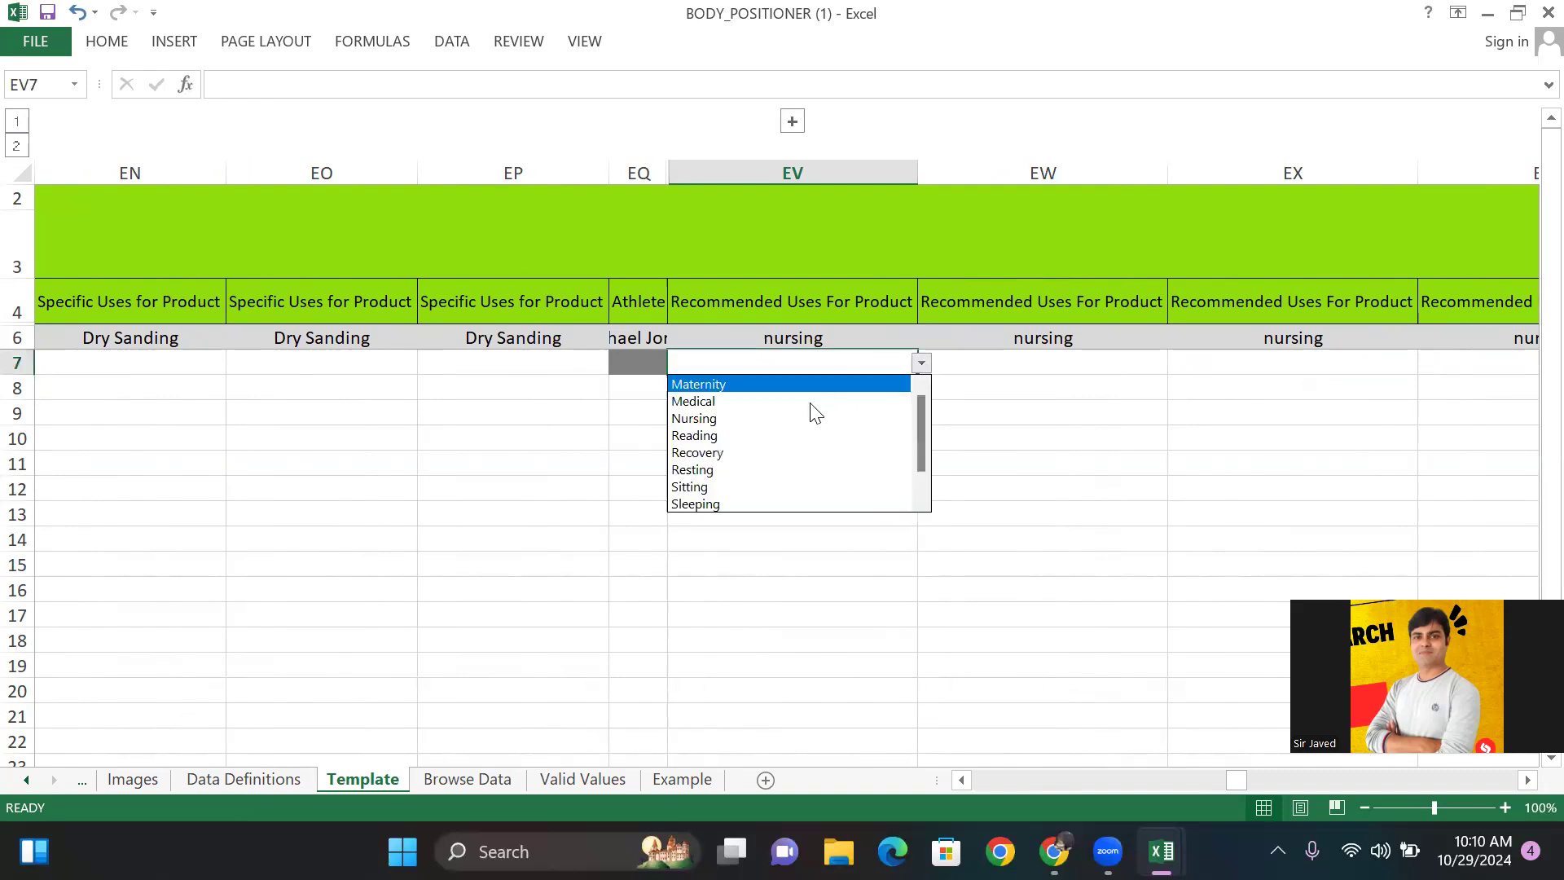
{"action": "left_click", "coordinate": [799, 505]}
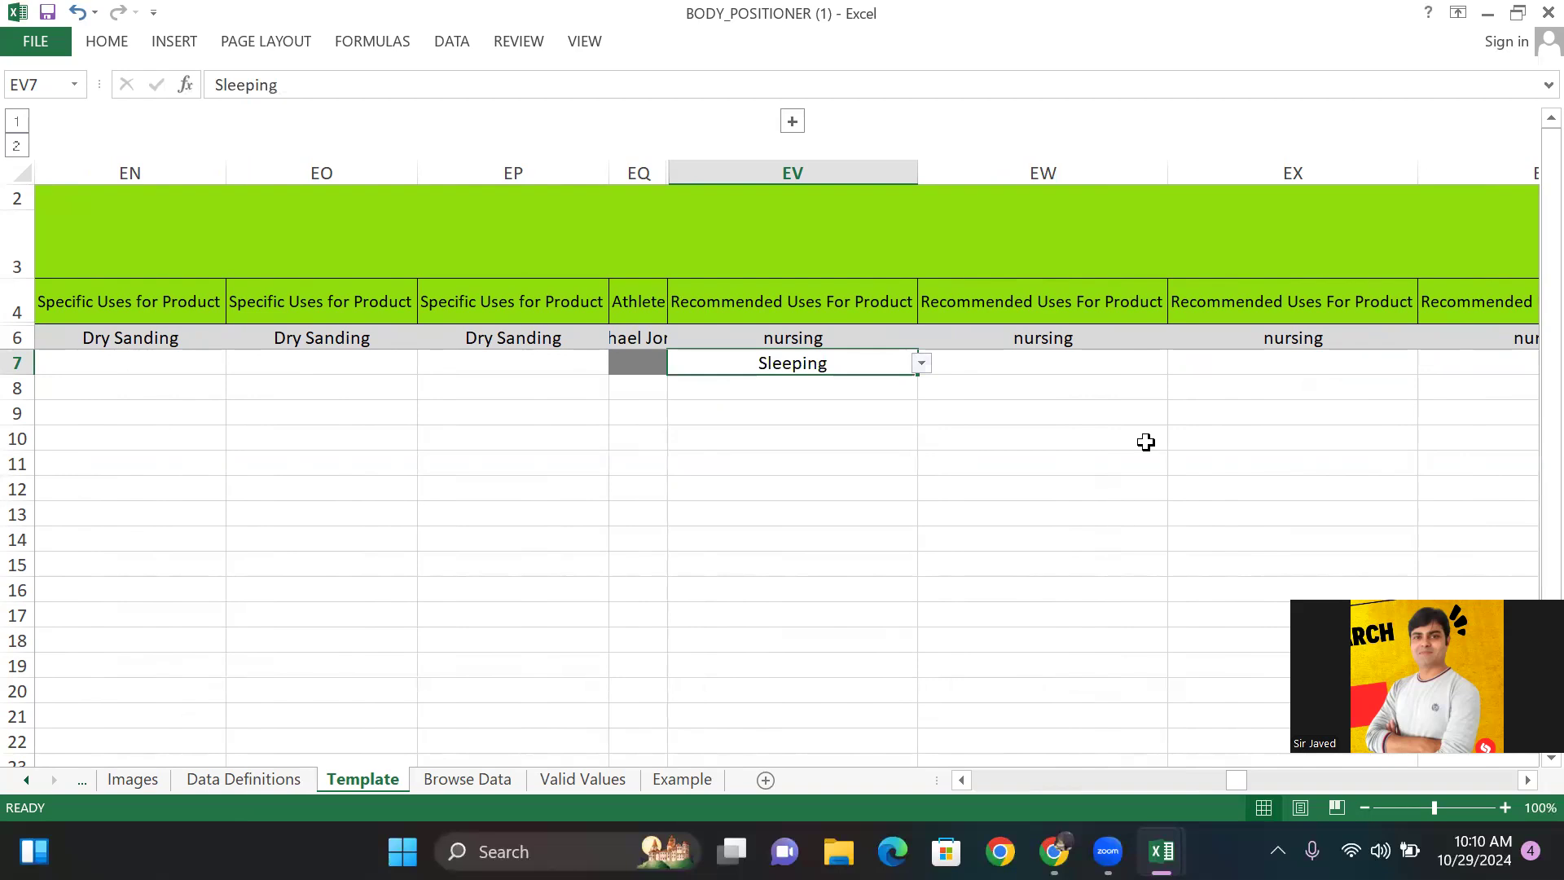
Examine the neck pillow row's target use body part, item dimension and Variations fields up to the start of Safety & Compliance
{"action": "left_click", "coordinate": [1145, 440]}
{"action": "key", "text": "Right"}
{"action": "key", "text": "Right"}
{"action": "key", "text": "Right"}
{"action": "key", "text": "Right"}
{"action": "key", "text": "Right"}
{"action": "key", "text": "Right"}
{"action": "key", "text": "Right"}
{"action": "key", "text": "Right"}
{"action": "key", "text": "Right"}
{"action": "key", "text": "Right"}
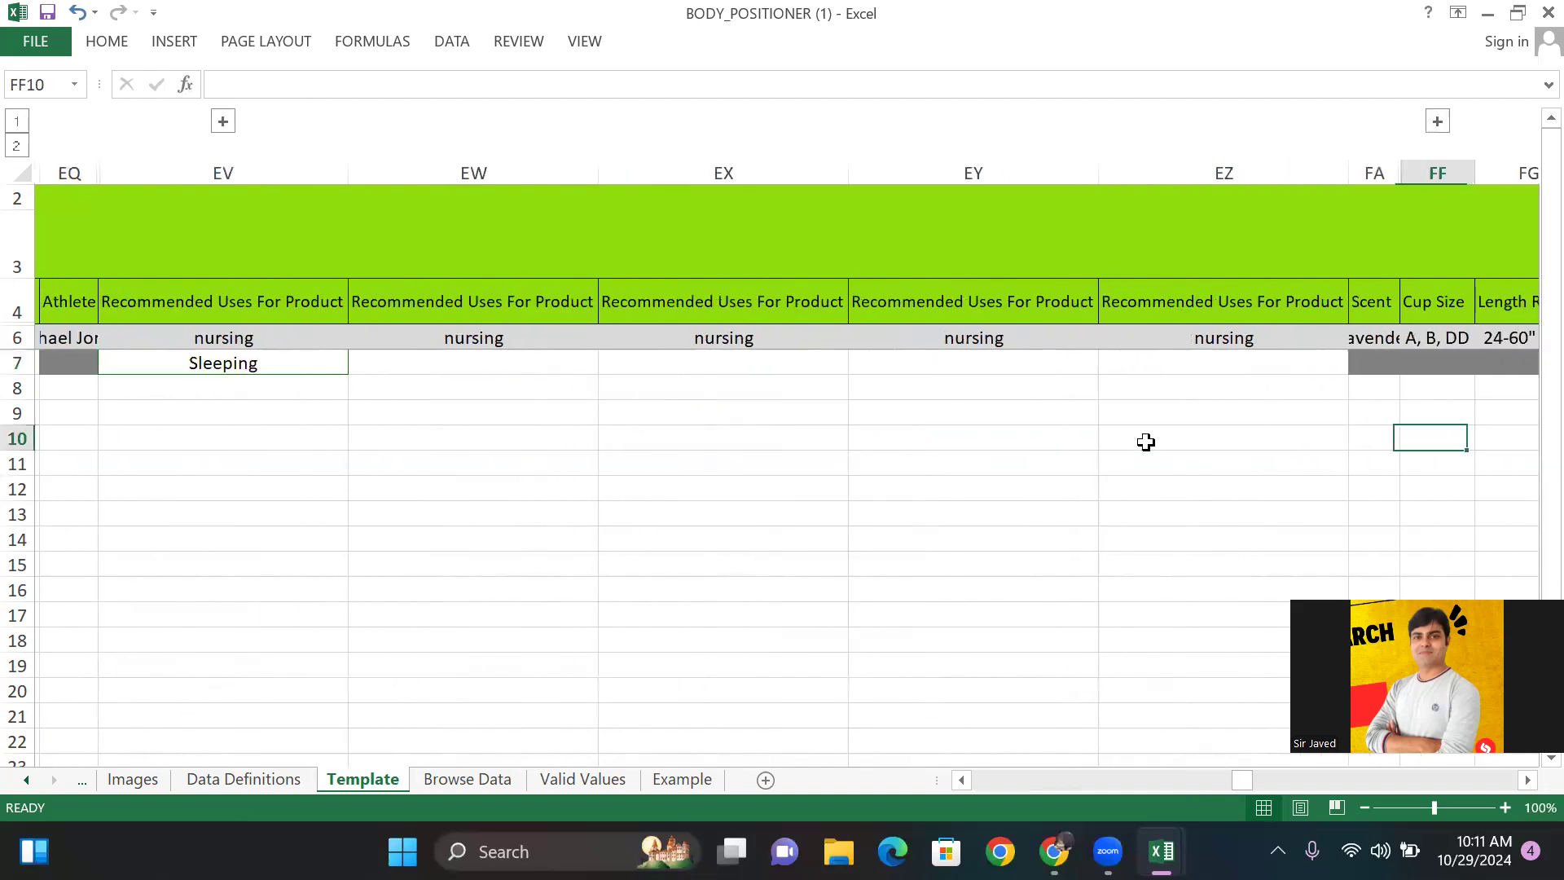
{"action": "key", "text": "Right"}
{"action": "key", "text": "Right"}
{"action": "key", "text": "Right"}
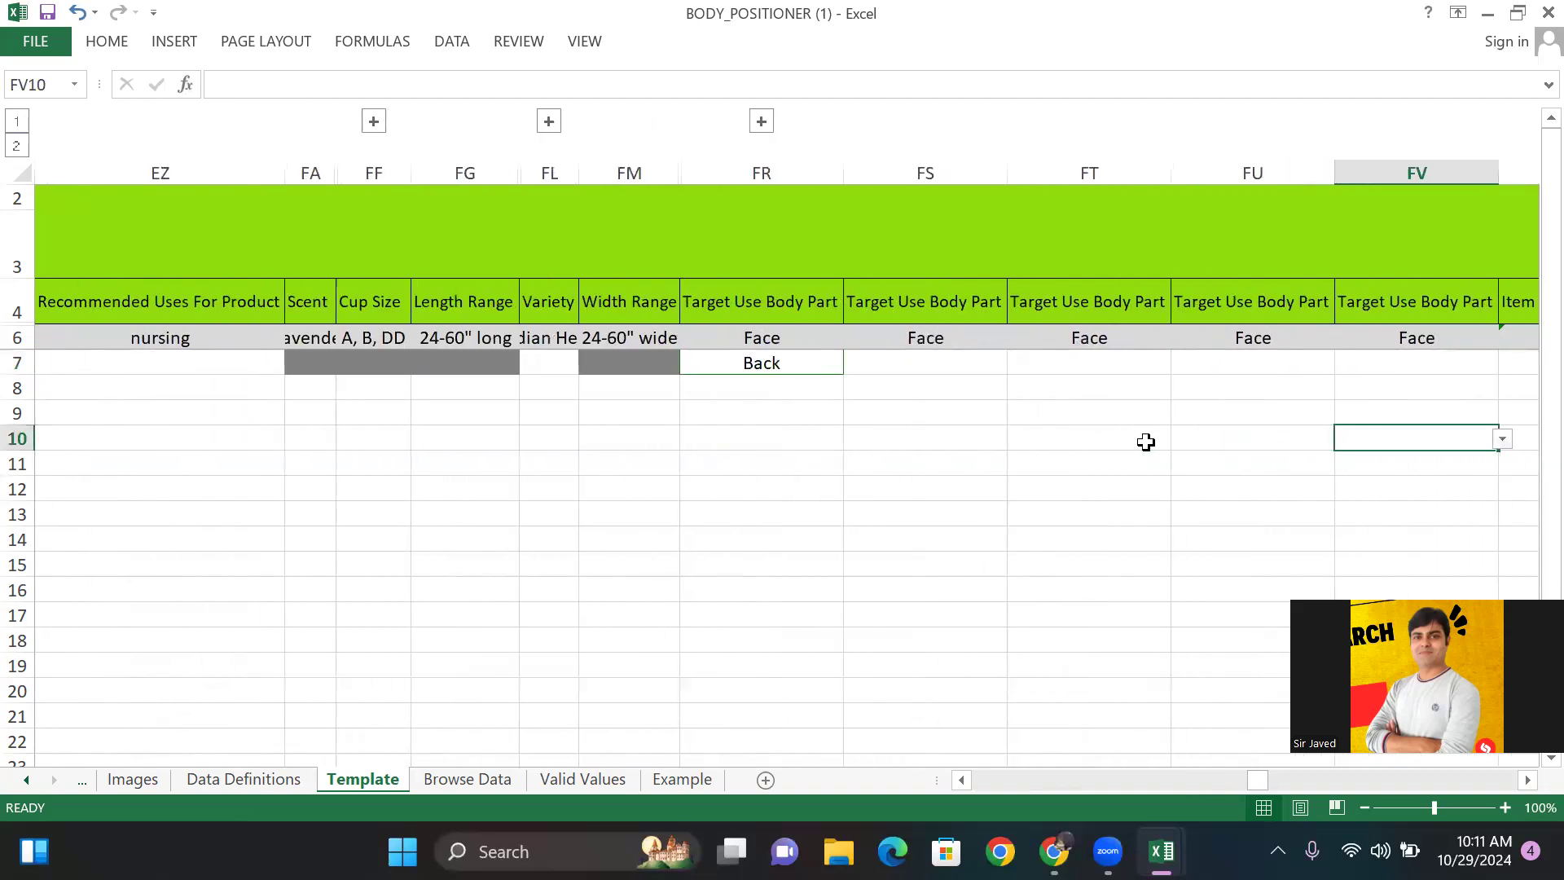
{"action": "key", "text": "Right"}
{"action": "key", "text": "Right"}
{"action": "key", "text": "Right"}
{"action": "key", "text": "Right"}
{"action": "key", "text": "Right"}
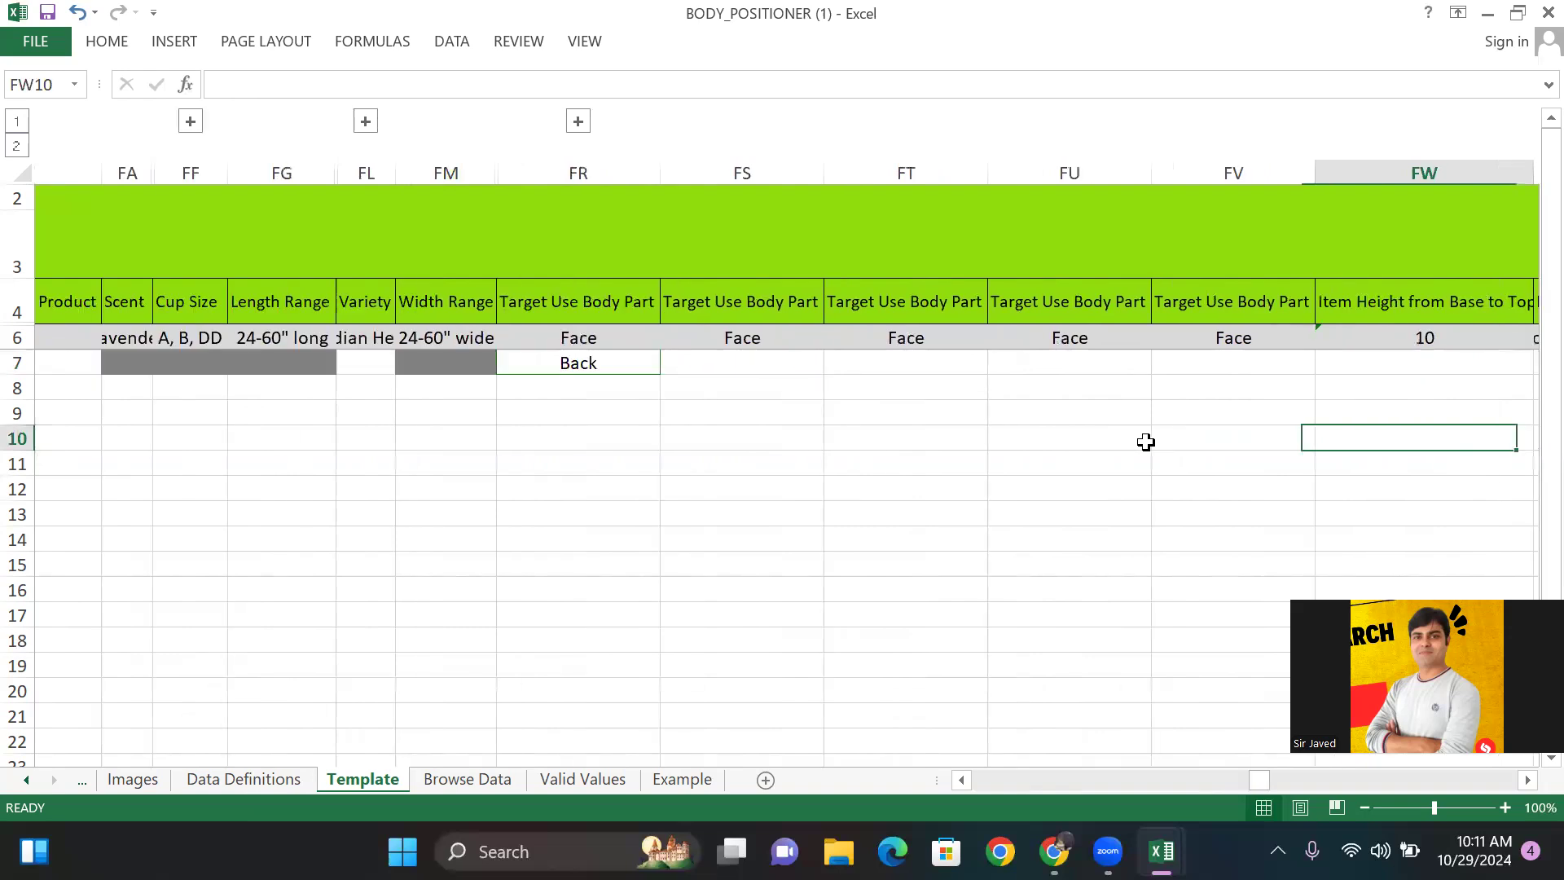
{"action": "key", "text": "Right"}
{"action": "key", "text": "Right"}
{"action": "key", "text": "Right"}
{"action": "key", "text": "Right"}
{"action": "key", "text": "Right"}
{"action": "key", "text": "Right"}
{"action": "key", "text": "Right"}
{"action": "key", "text": "Right"}
{"action": "key", "text": "Right"}
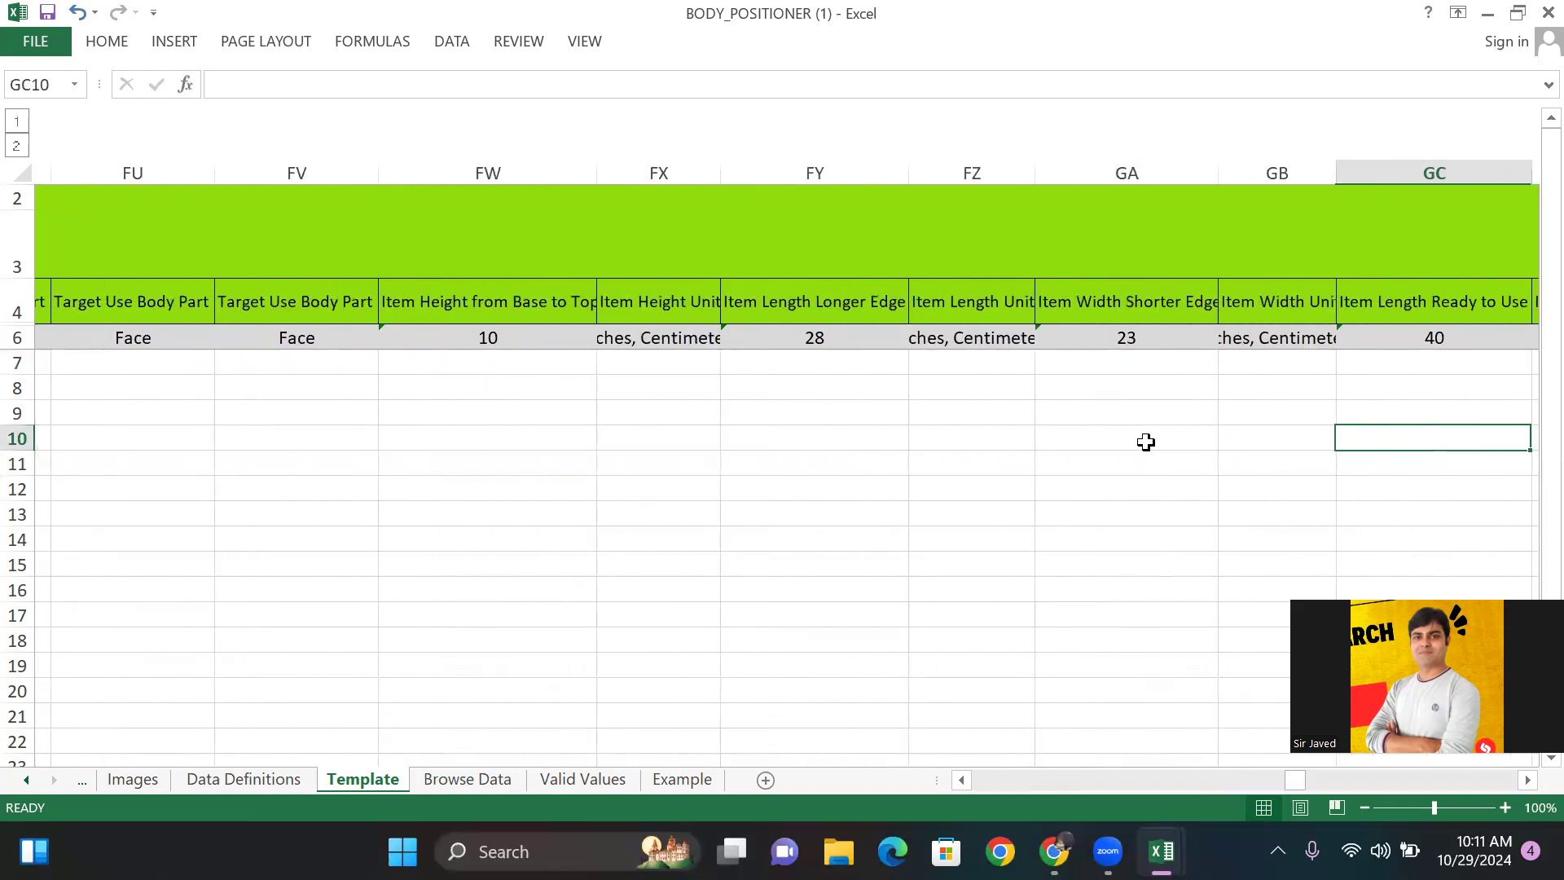
{"action": "key", "text": "Right"}
{"action": "key", "text": "Right"}
{"action": "key", "text": "Right"}
{"action": "key", "text": "Right"}
{"action": "key", "text": "Right"}
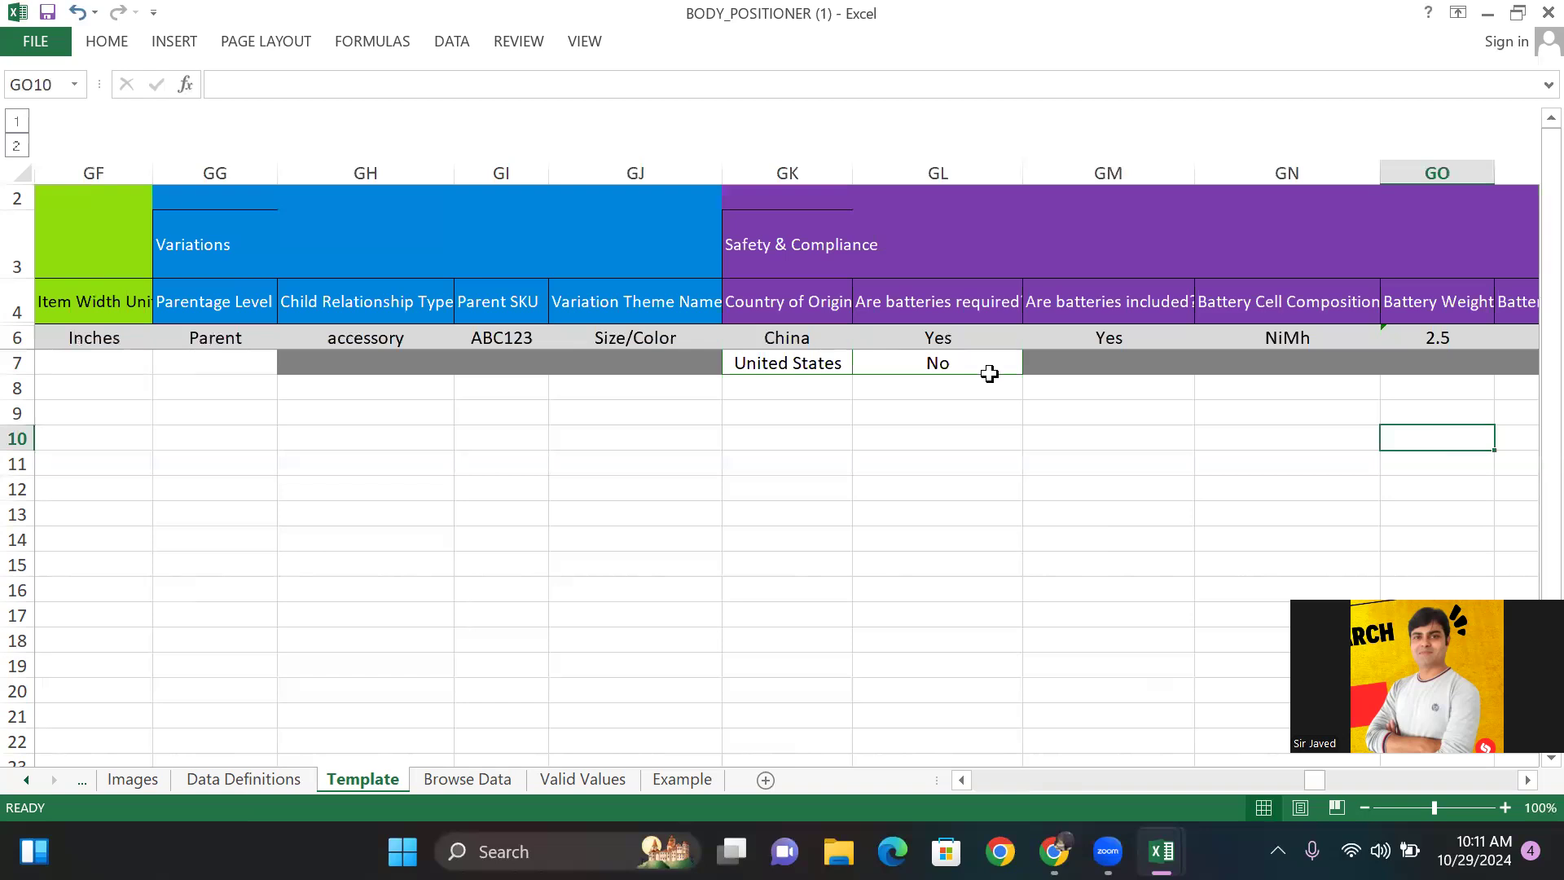
Set the neck pillow row's "Are batteries required?" field to Yes
{"action": "left_click", "coordinate": [990, 377]}
{"action": "left_click", "coordinate": [993, 358]}
{"action": "left_click", "coordinate": [1027, 363]}
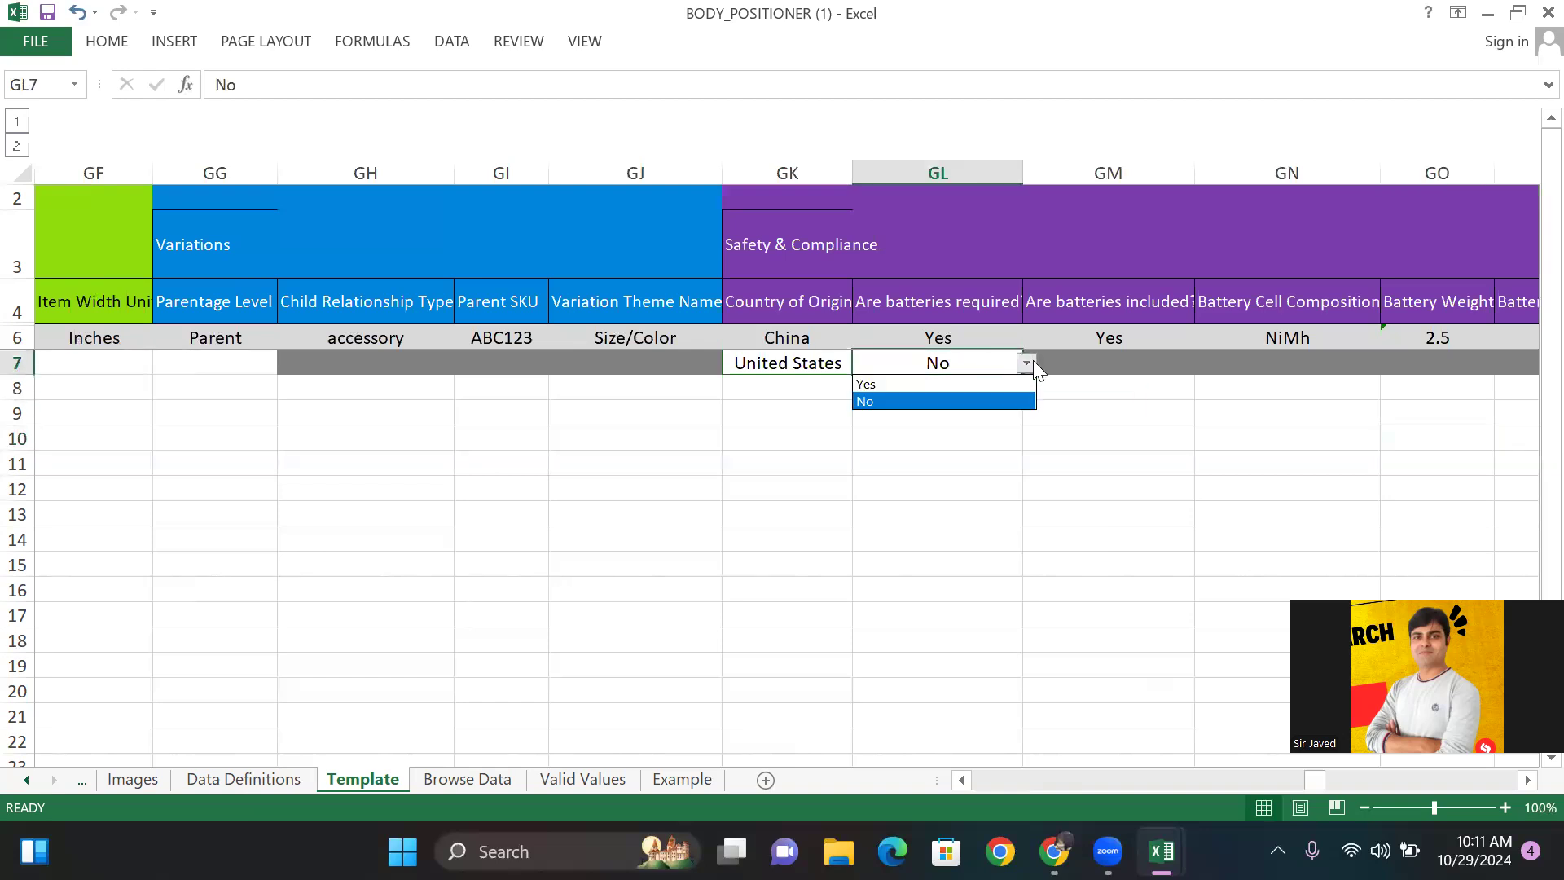
{"action": "left_click", "coordinate": [981, 385]}
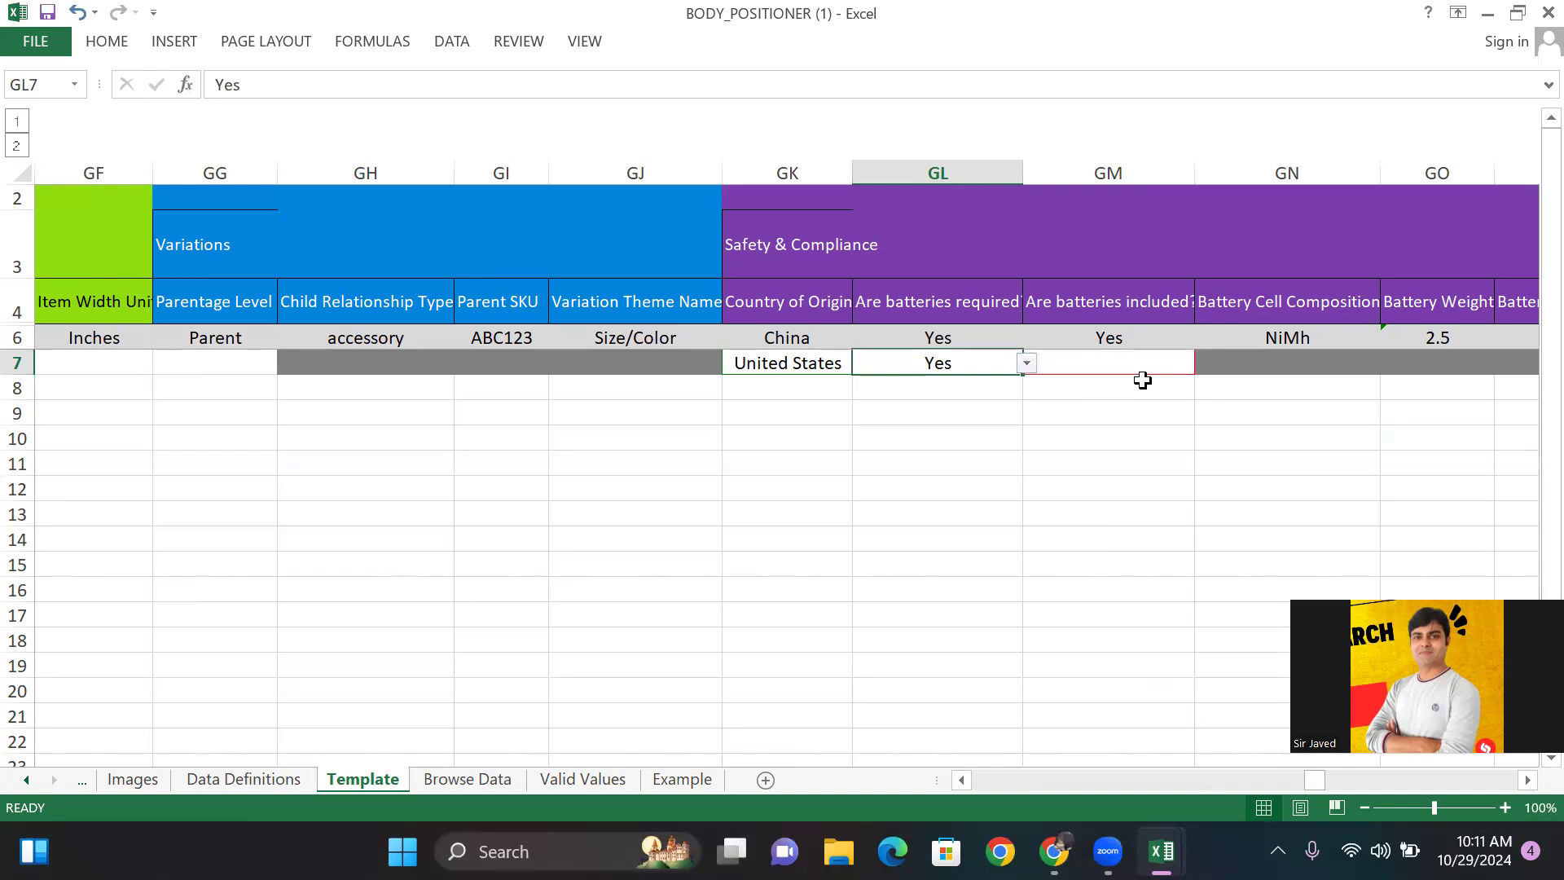
Set the neck pillow row's "Are batteries required?" field to No
{"action": "left_click", "coordinate": [1027, 364]}
{"action": "left_click", "coordinate": [979, 399]}
{"action": "left_click", "coordinate": [977, 399]}
Examine the neck pillow row's battery, lithium battery, dangerous goods regulations and GHS class fields under Safety & Compliance
{"action": "key", "text": "Right"}
{"action": "key", "text": "Right"}
{"action": "key", "text": "Right"}
{"action": "key", "text": "Right"}
{"action": "key", "text": "Right"}
{"action": "key", "text": "Right"}
{"action": "key", "text": "Right"}
{"action": "key", "text": "Right"}
{"action": "key", "text": "Right"}
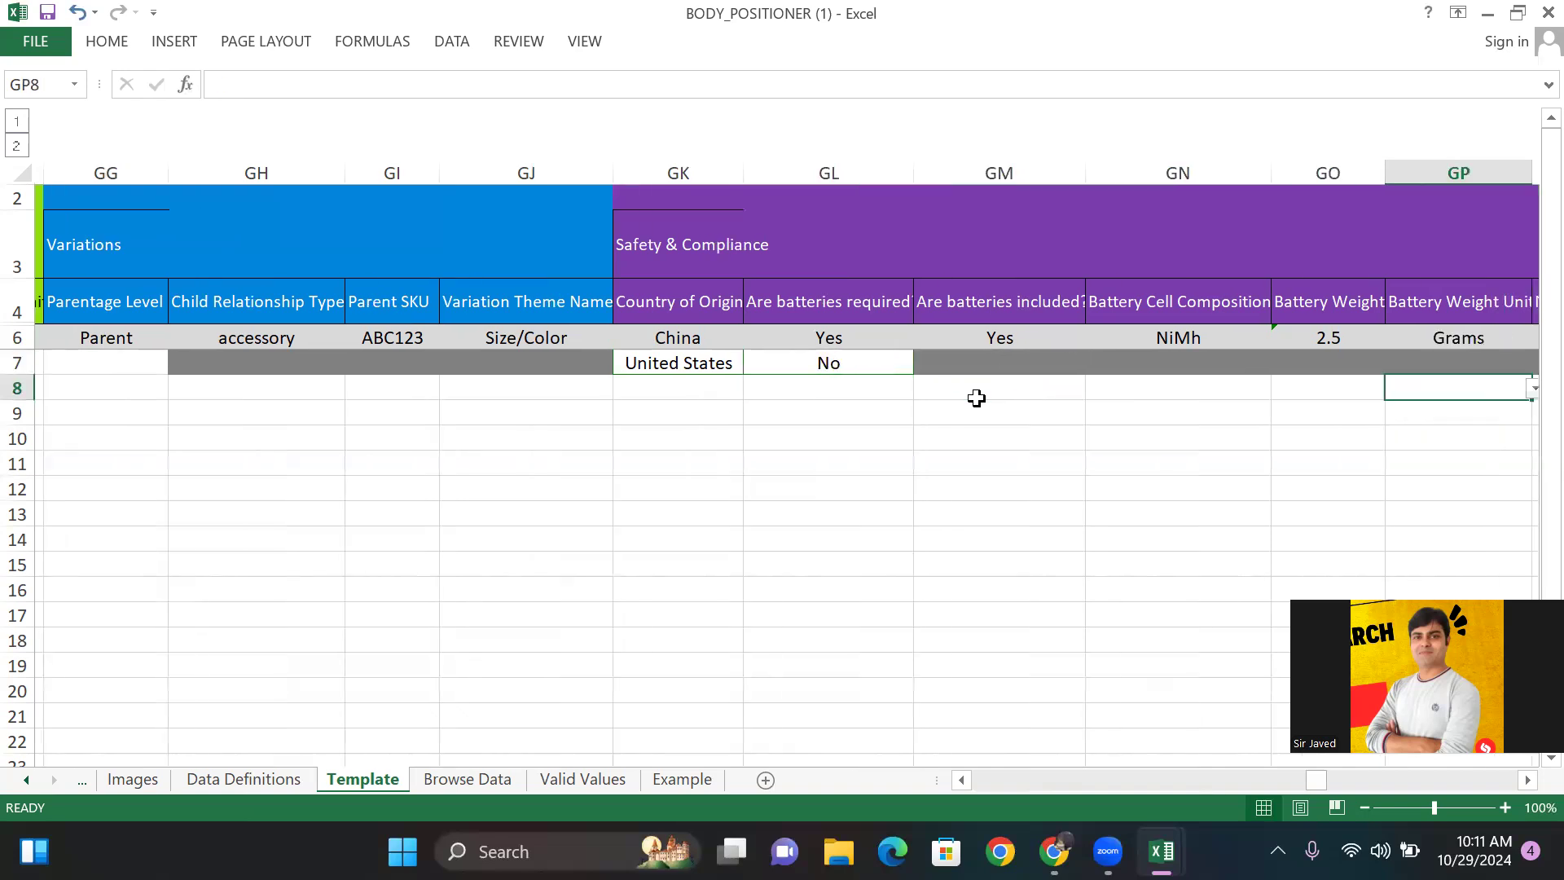
{"action": "key", "text": "Right"}
{"action": "key", "text": "Right"}
{"action": "key", "text": "Right"}
{"action": "key", "text": "Right"}
{"action": "key", "text": "Right"}
{"action": "key", "text": "Right"}
{"action": "key", "text": "Right"}
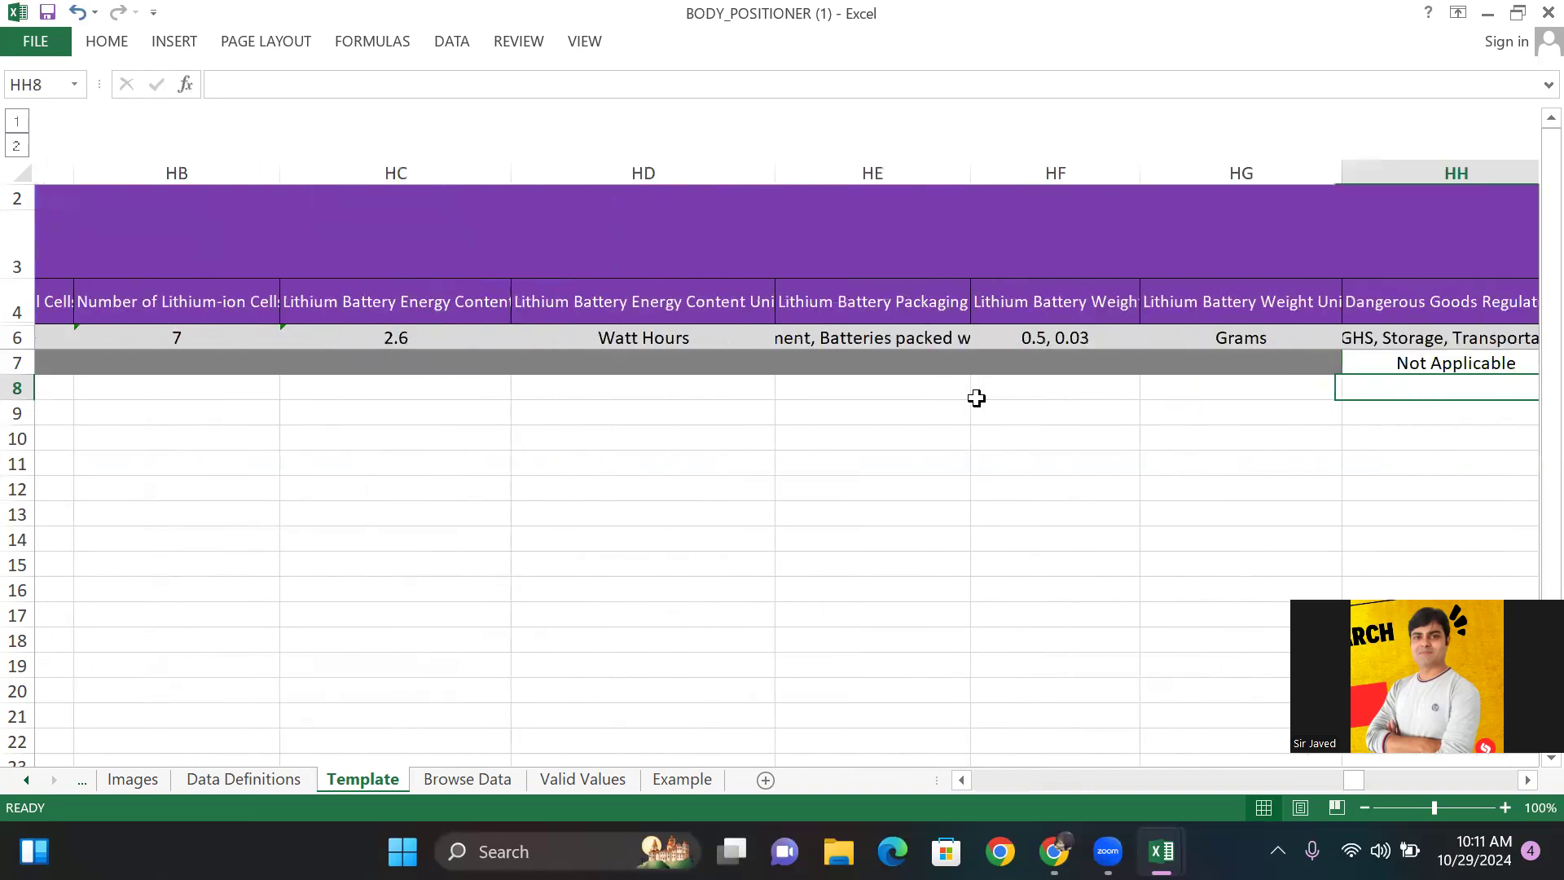
{"action": "key", "text": "Right"}
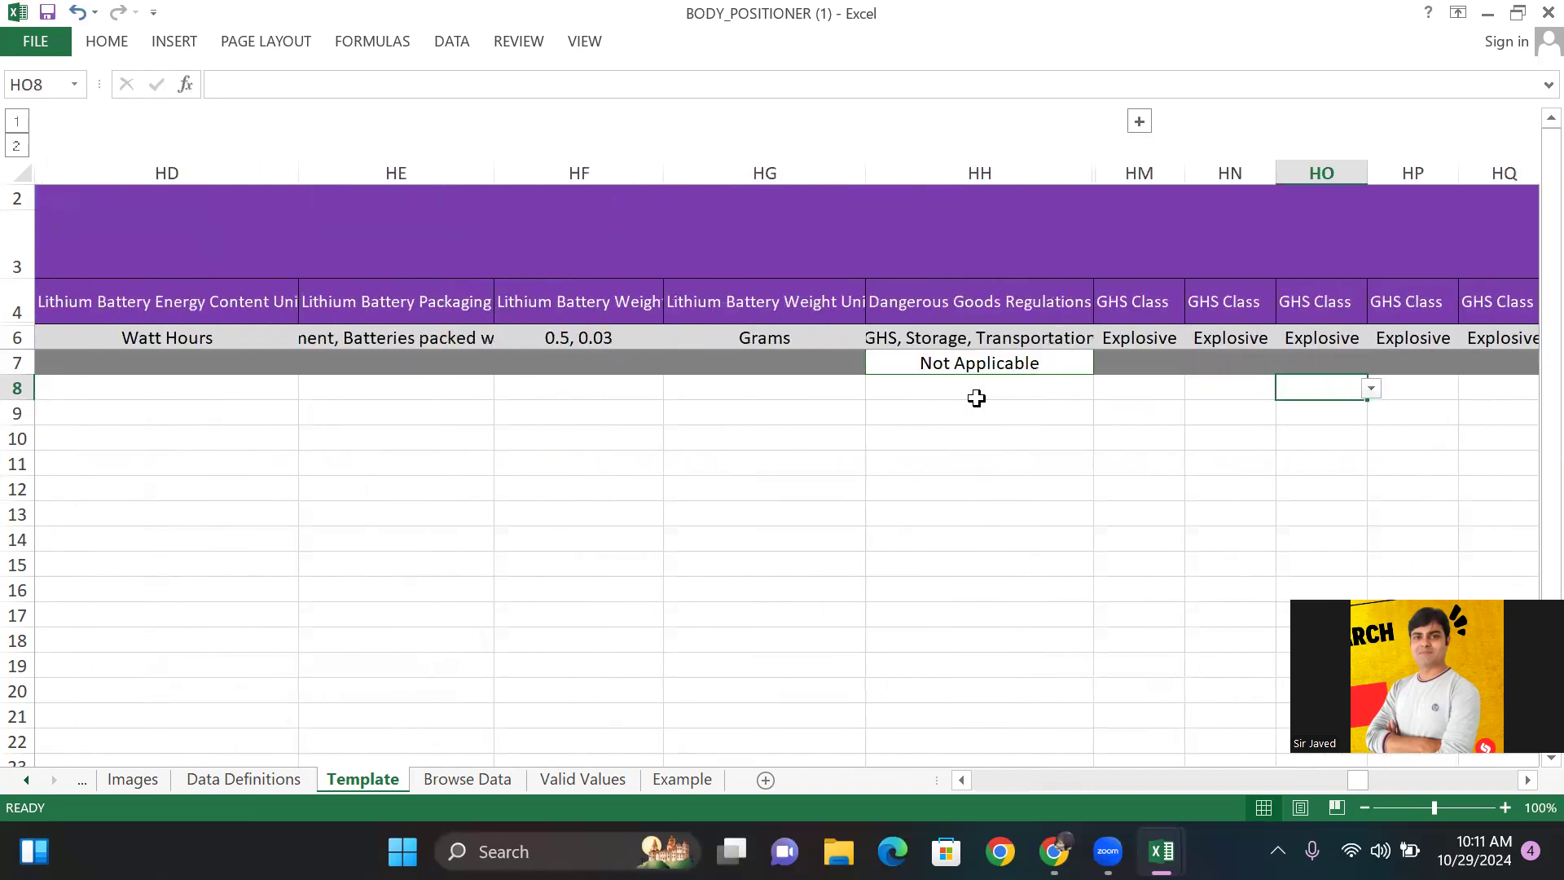
{"action": "key", "text": "Right"}
{"action": "key", "text": "Right"}
{"action": "key", "text": "Right"}
{"action": "key", "text": "Right"}
{"action": "key", "text": "Right"}
{"action": "key", "text": "Right"}
{"action": "key", "text": "Right"}
{"action": "key", "text": "Right"}
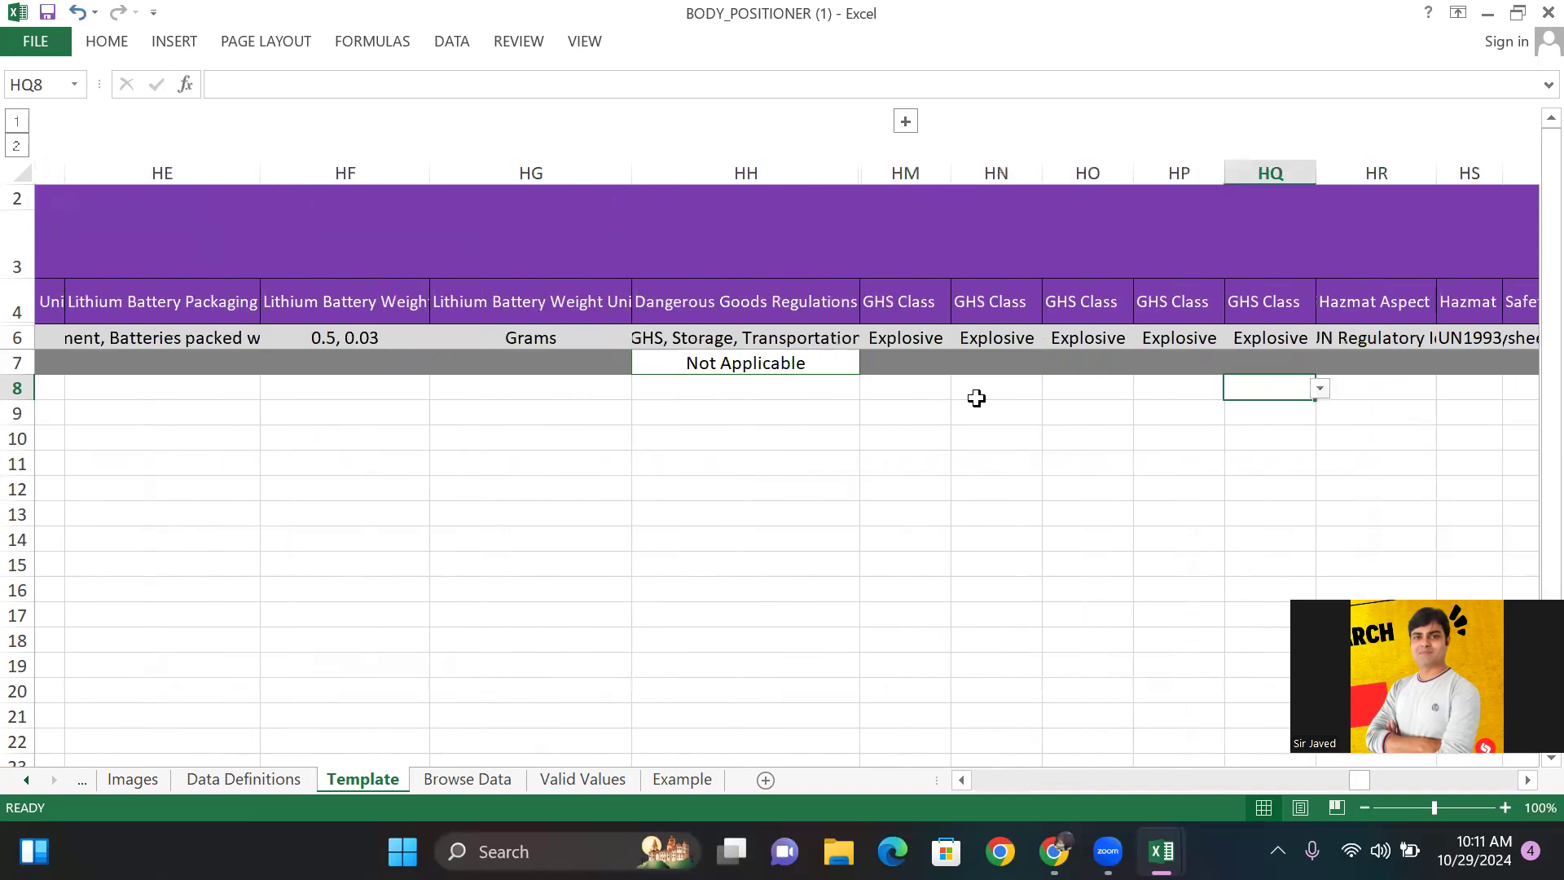
Examine the neck pillow row's hazmat, item weight and product compliance certificate fields, including the certificate choices
{"action": "key", "text": "Right"}
{"action": "key", "text": "Right"}
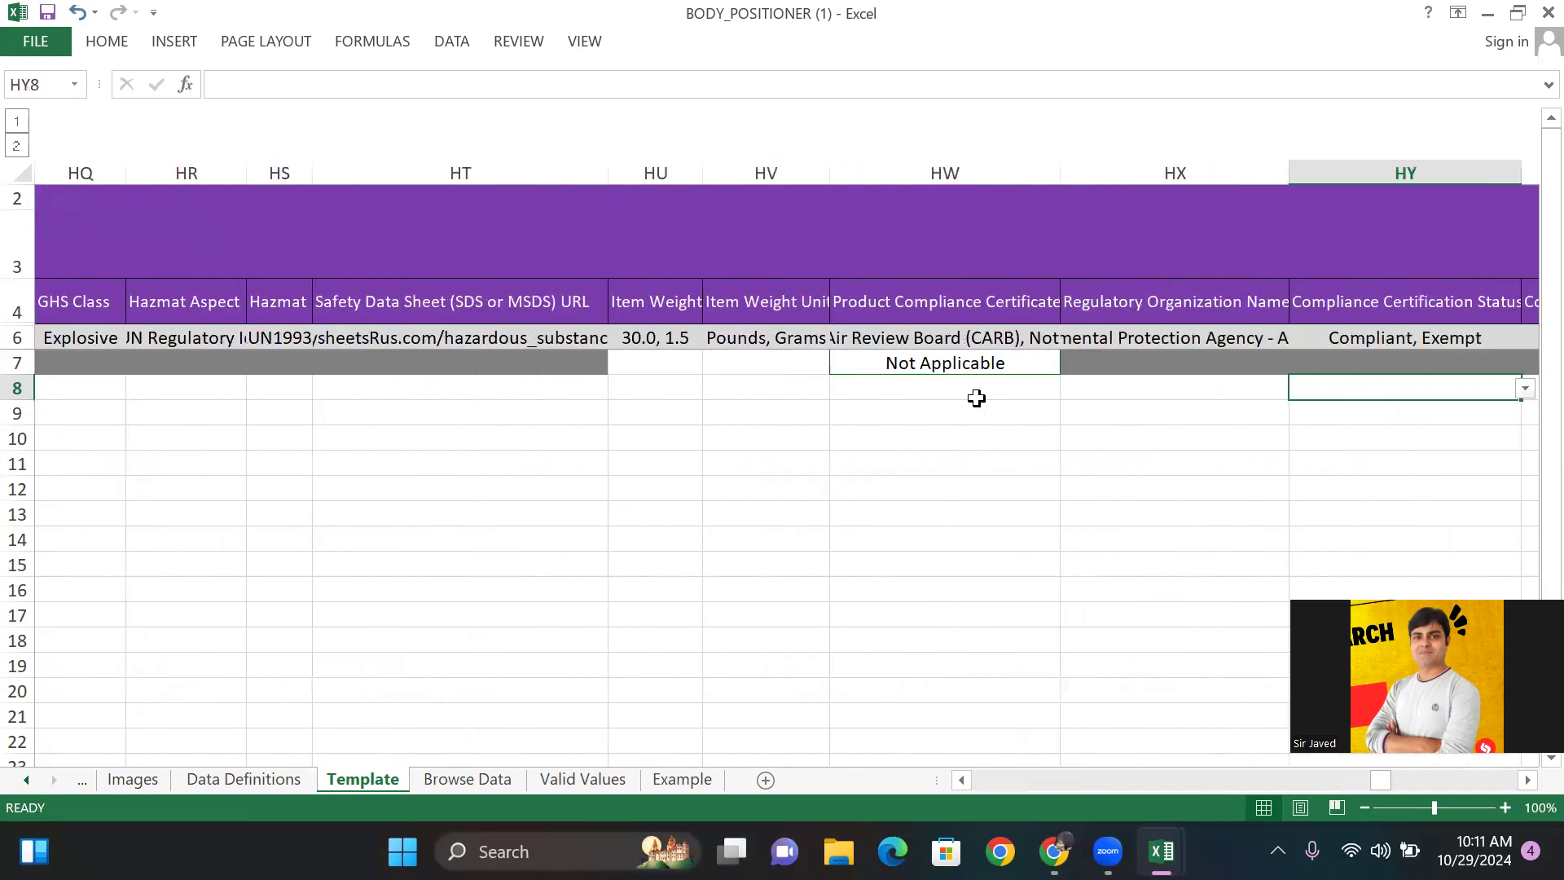
{"action": "key", "text": "Right"}
{"action": "left_click", "coordinate": [798, 364]}
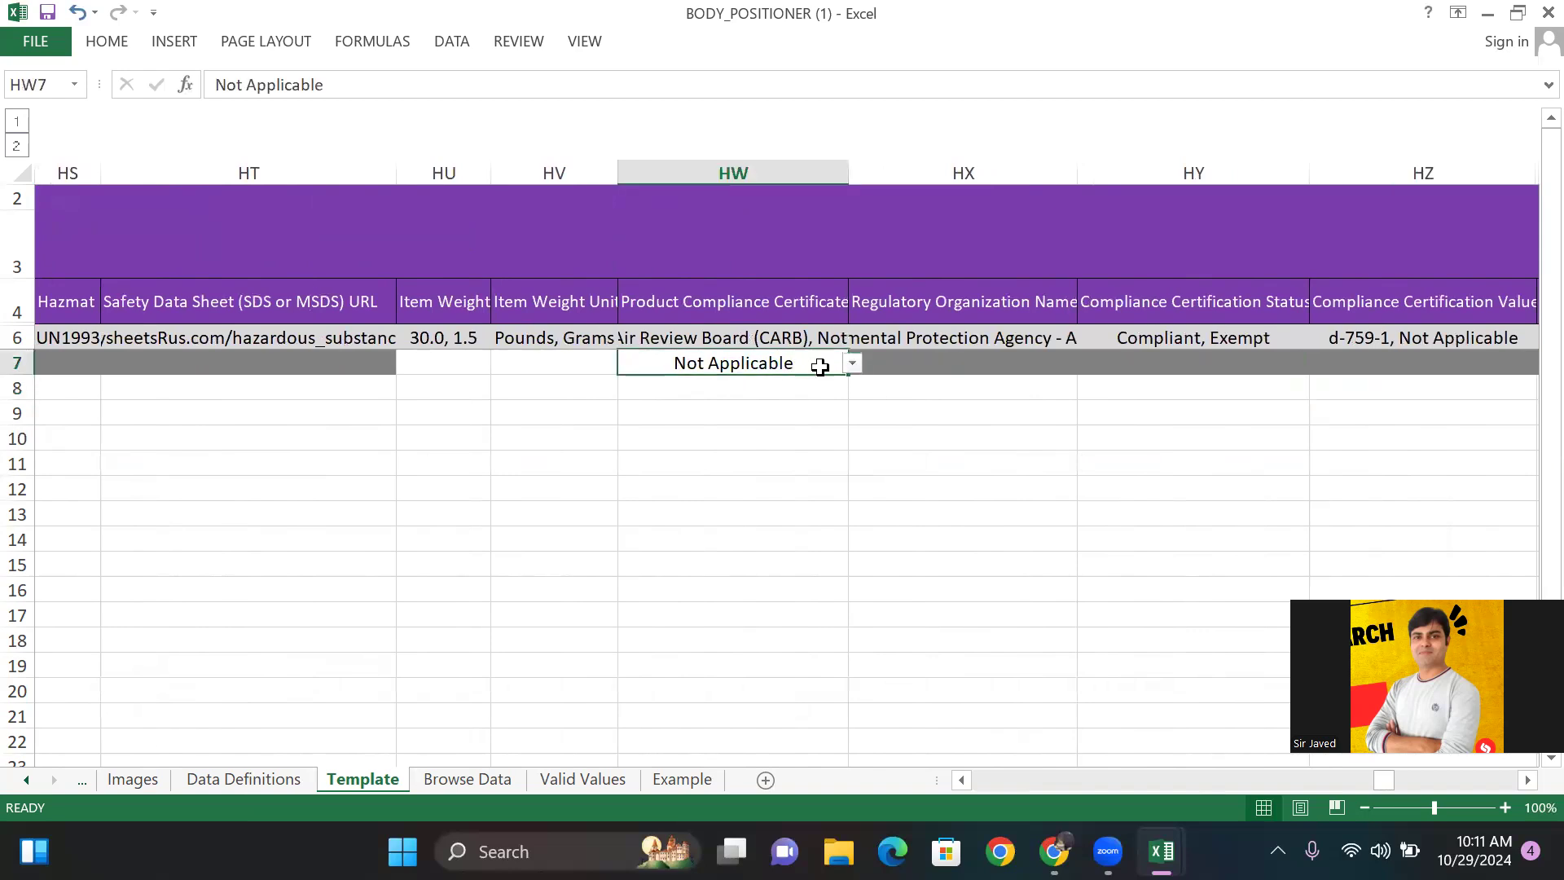
{"action": "left_click", "coordinate": [853, 364]}
{"action": "left_click", "coordinate": [853, 363]}
Examine the remaining Safety & Compliance fields, the main image URL and the package length and width fields under Shipping
{"action": "key", "text": "Right"}
{"action": "key", "text": "Right"}
{"action": "key", "text": "Right"}
{"action": "key", "text": "Right"}
{"action": "key", "text": "Right"}
{"action": "key", "text": "Right"}
{"action": "key", "text": "Right"}
{"action": "key", "text": "Right"}
{"action": "key", "text": "Right"}
{"action": "key", "text": "Right"}
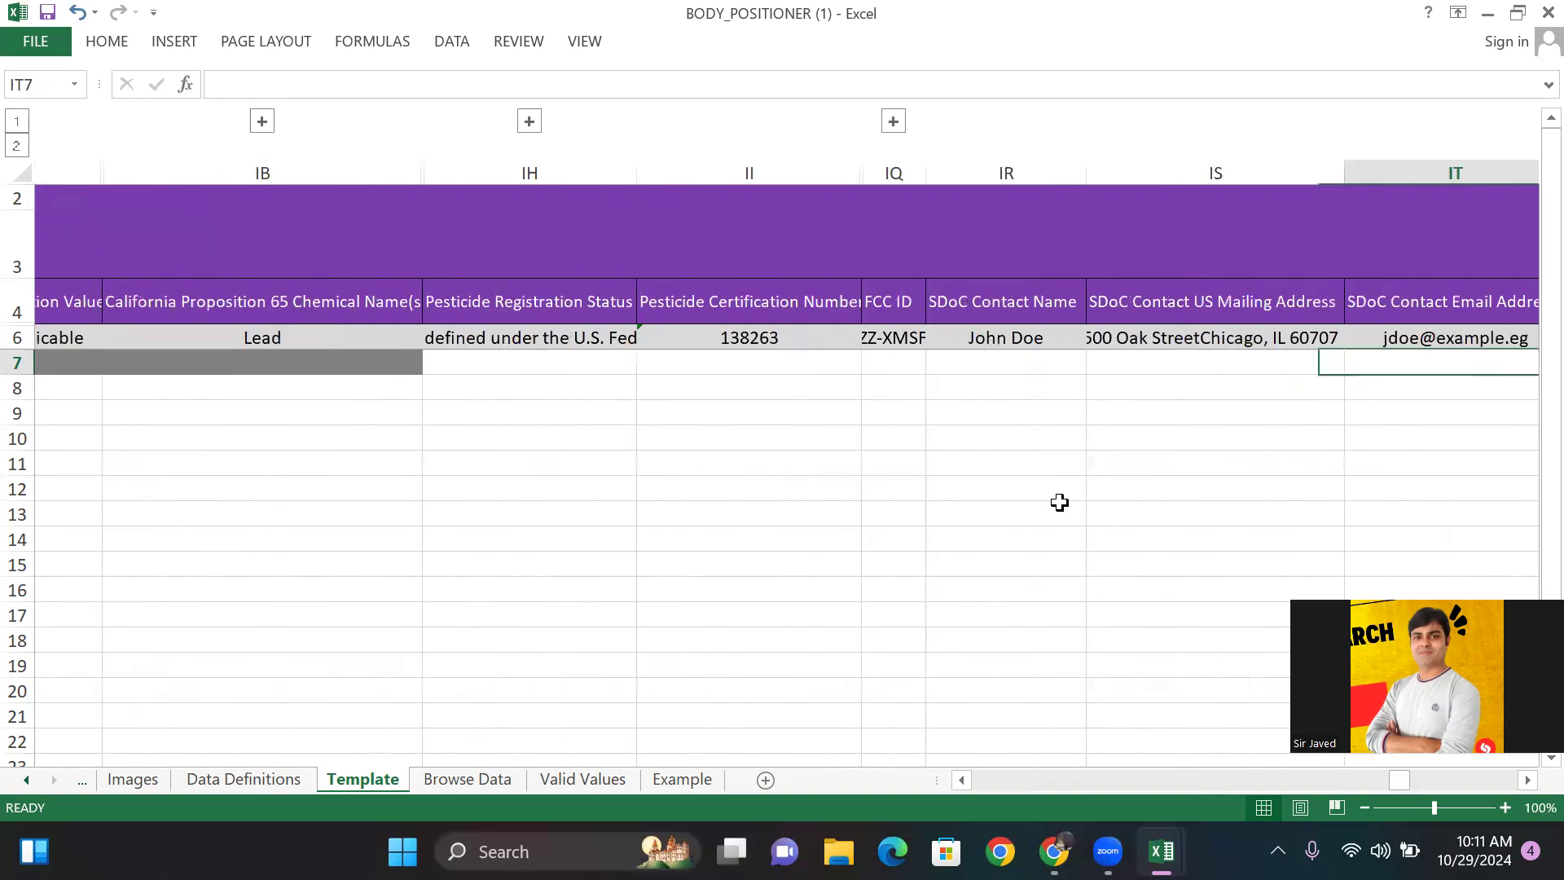
{"action": "key", "text": "Right"}
{"action": "key", "text": "Right"}
{"action": "key", "text": "Right"}
{"action": "key", "text": "Right"}
{"action": "key", "text": "Right"}
{"action": "key", "text": "Right"}
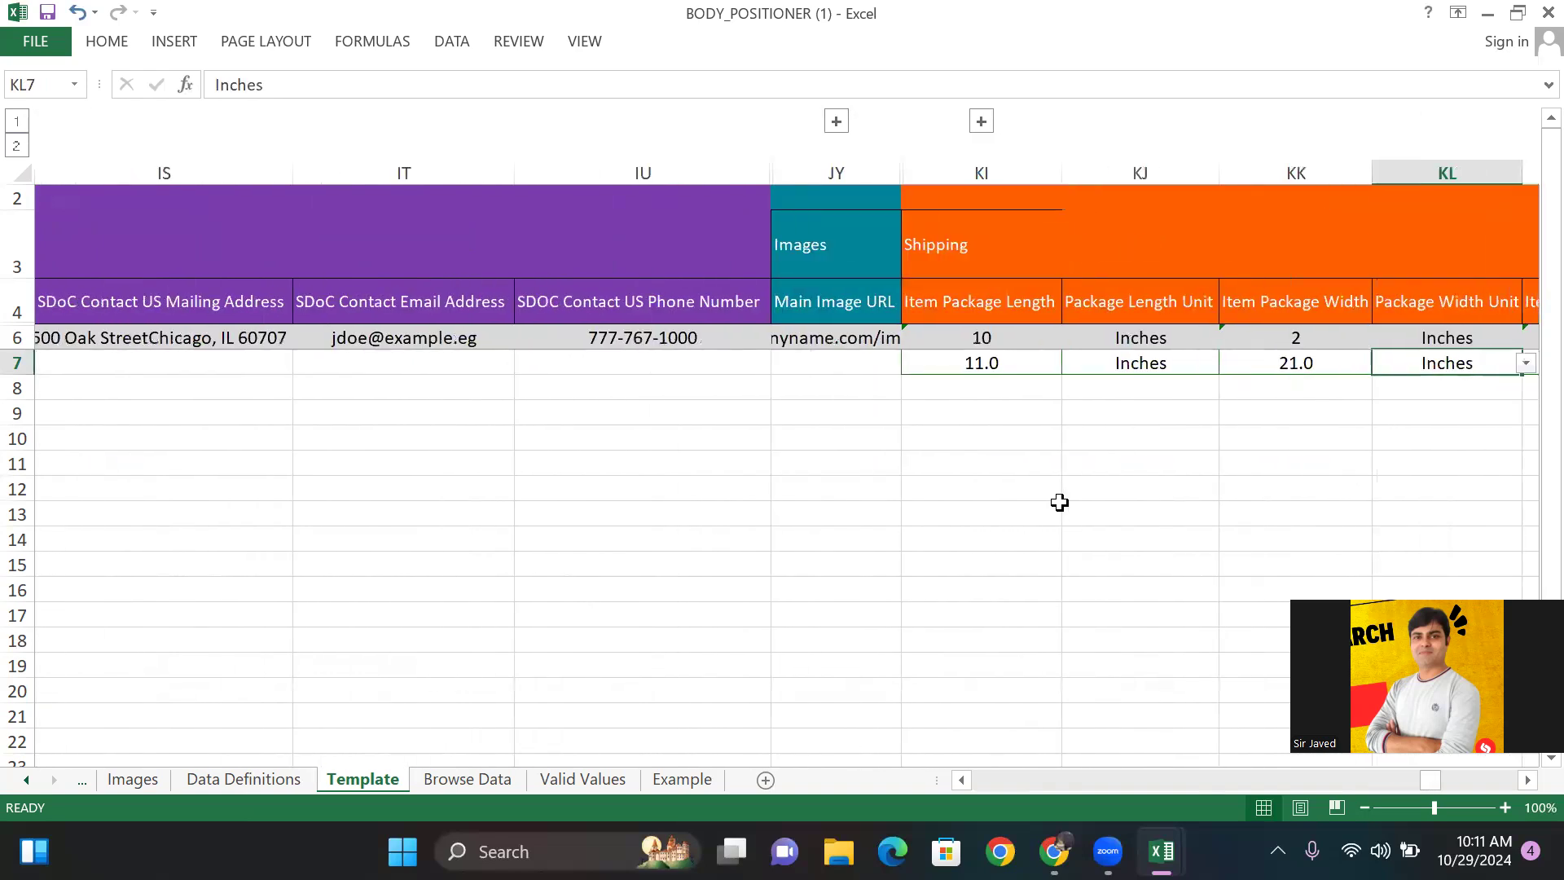
Examine the neck pillow row's package height, package weight and item display weight fields through the end of the Shipping section
{"action": "key", "text": "Right"}
{"action": "key", "text": "Right"}
{"action": "key", "text": "Right"}
{"action": "key", "text": "Right"}
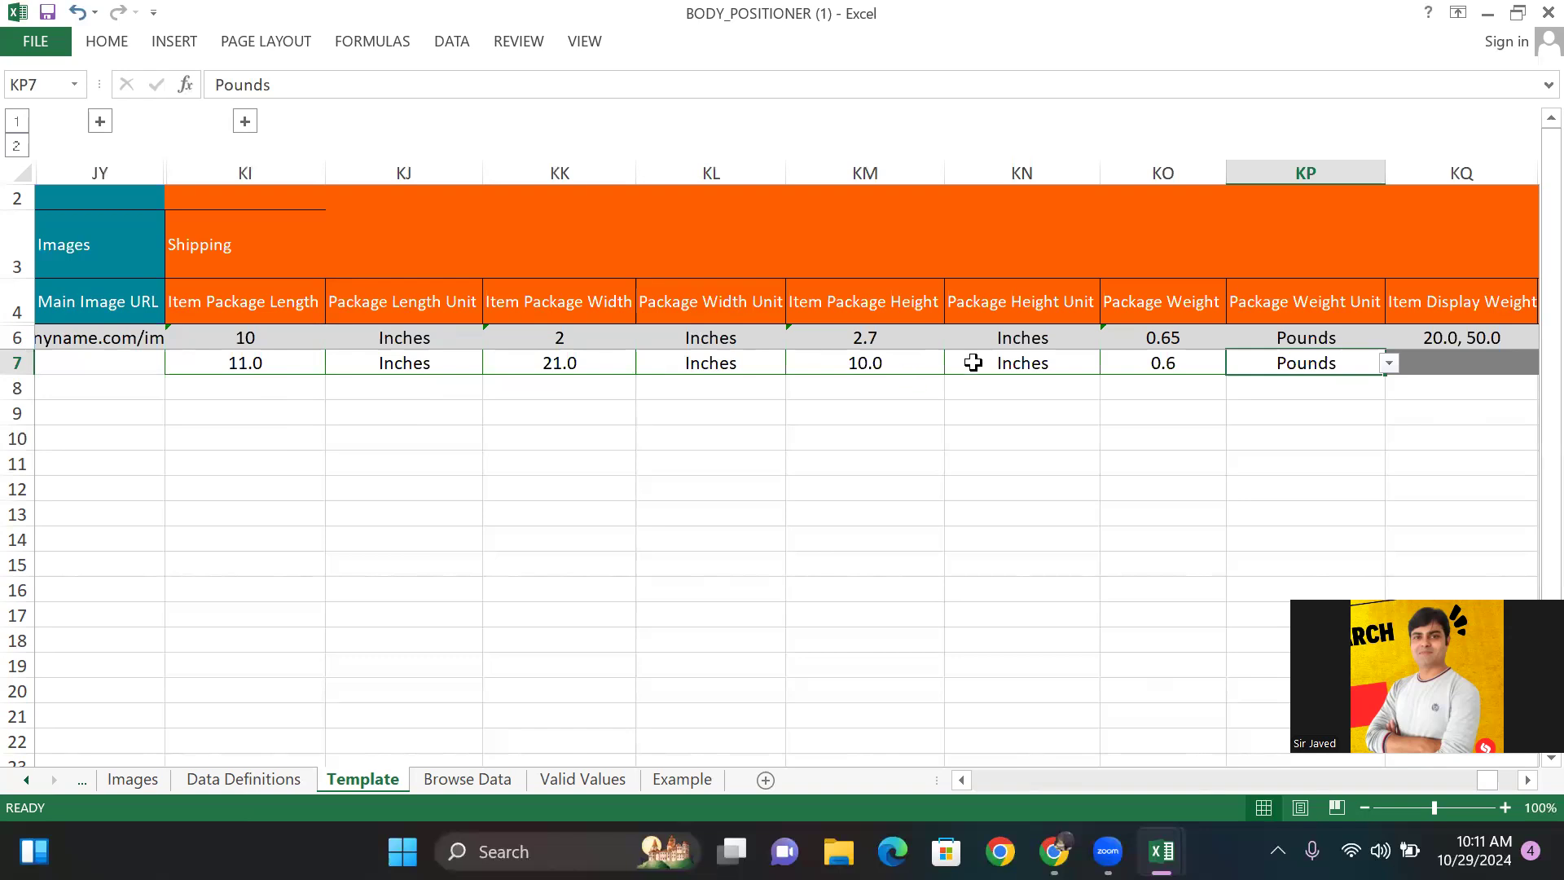
{"action": "key", "text": "Right"}
{"action": "key", "text": "Right"}
{"action": "key", "text": "Right"}
{"action": "key", "text": "Right"}
{"action": "key", "text": "Right"}
{"action": "key", "text": "Right"}
{"action": "key", "text": "Right"}
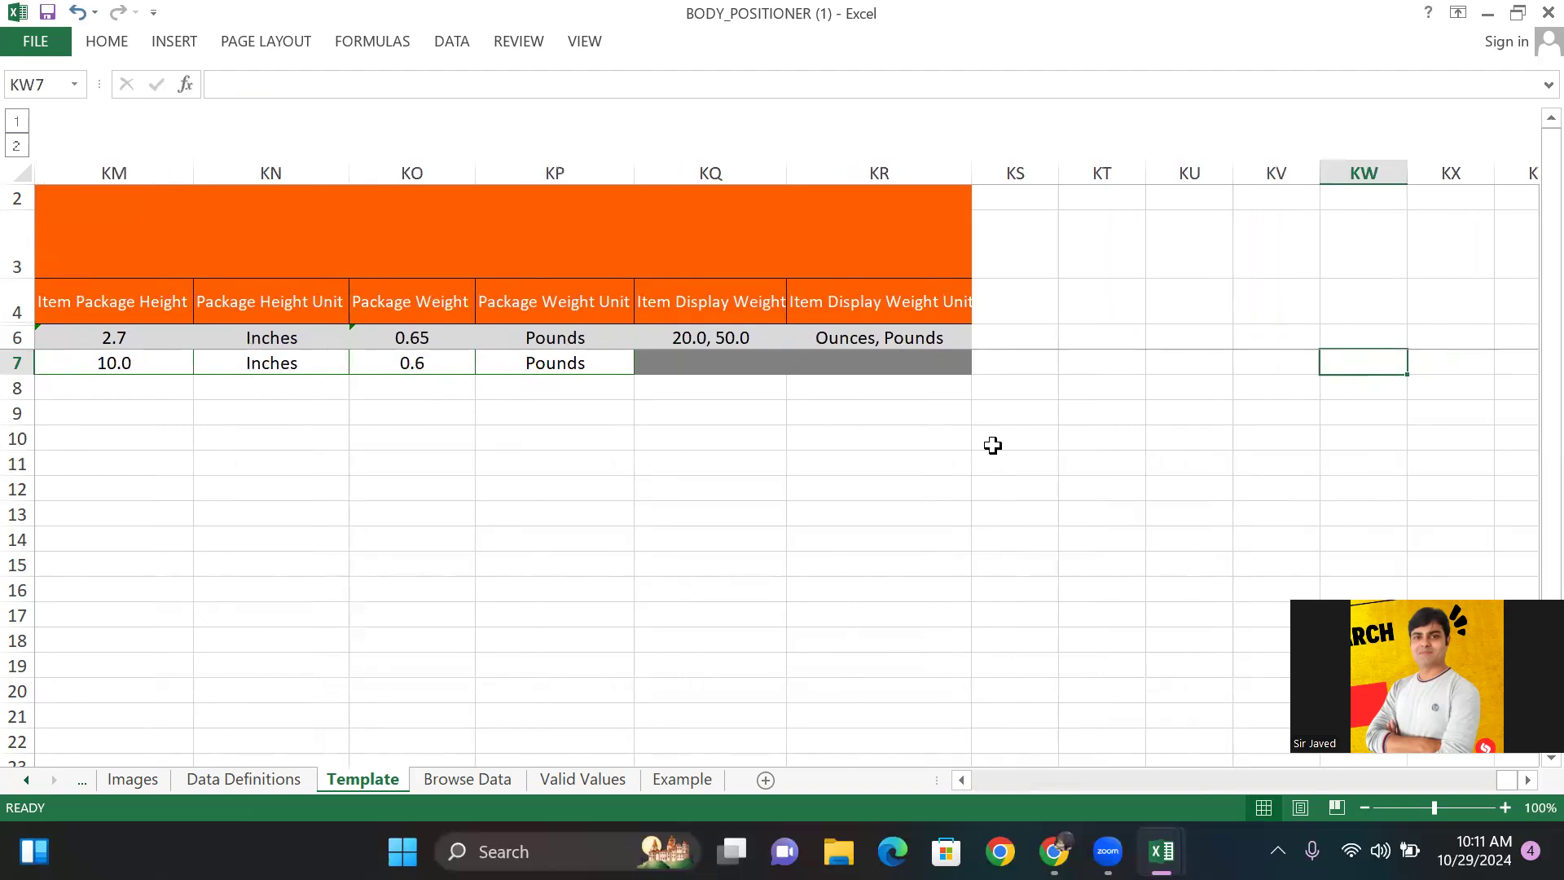
Close the BODY_POSITIONER (1) workbook without saving and switch to the Amazon Seller Central product spreadsheet page in Chrome
{"action": "left_click", "coordinate": [1529, 6]}
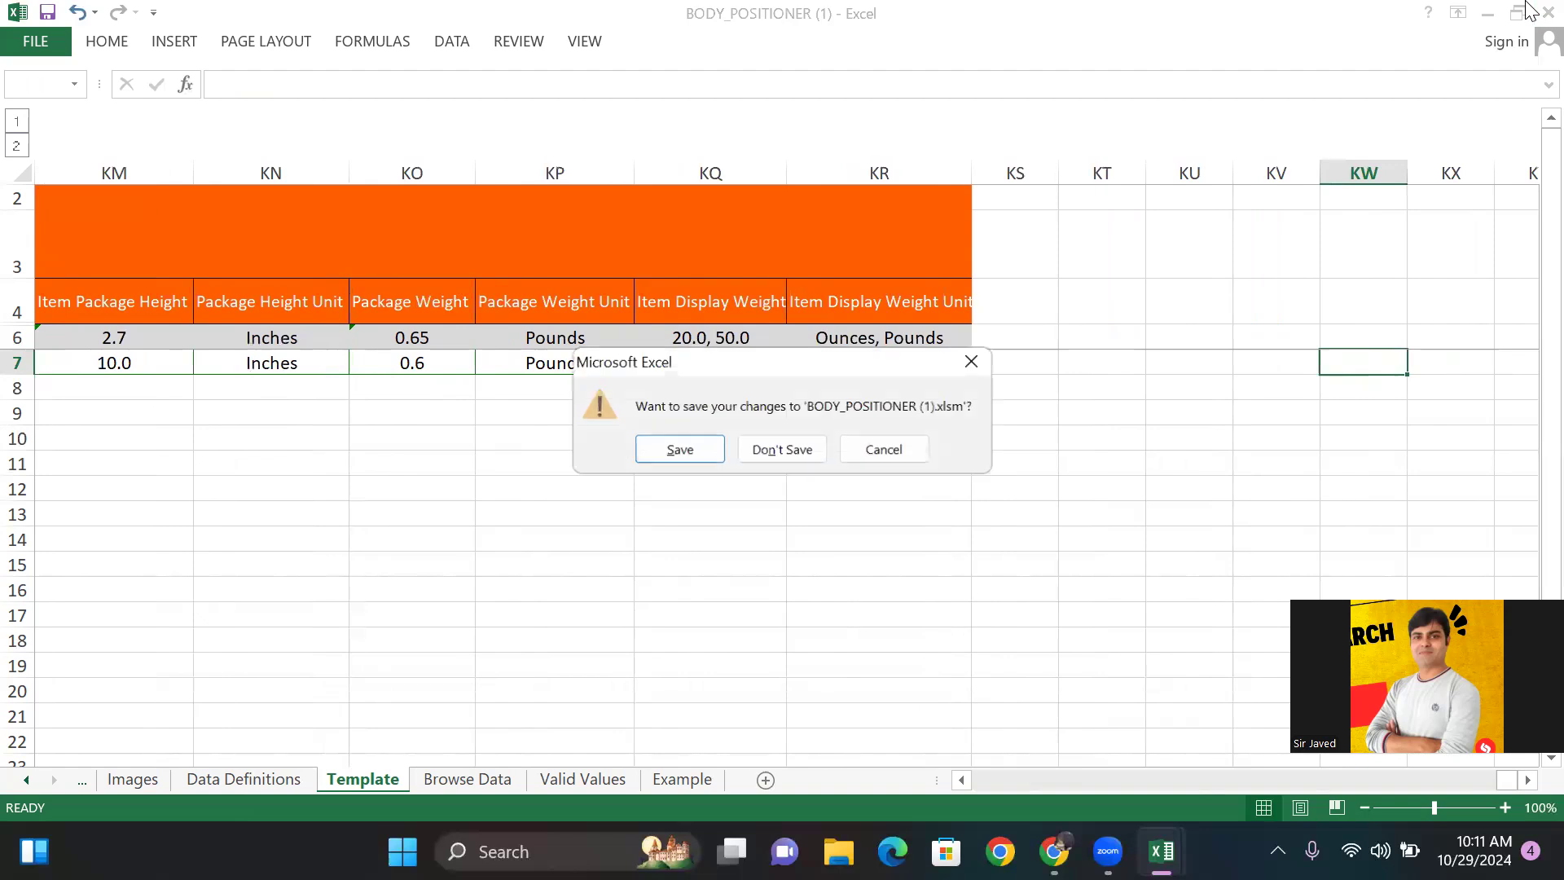
{"action": "left_click", "coordinate": [782, 450]}
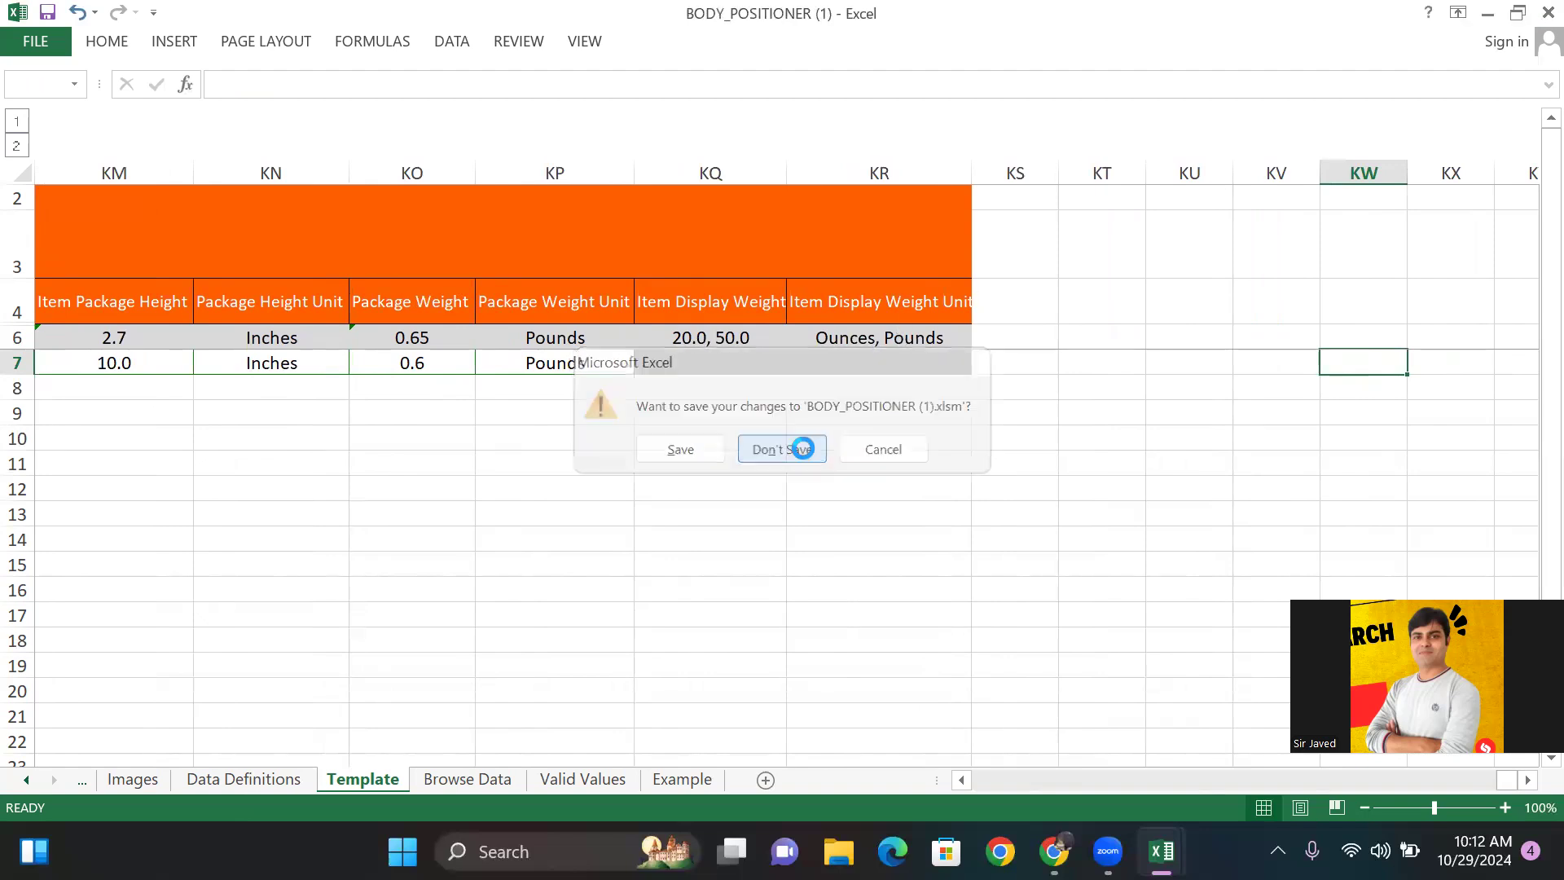
{"action": "key", "text": "alt+Tab"}
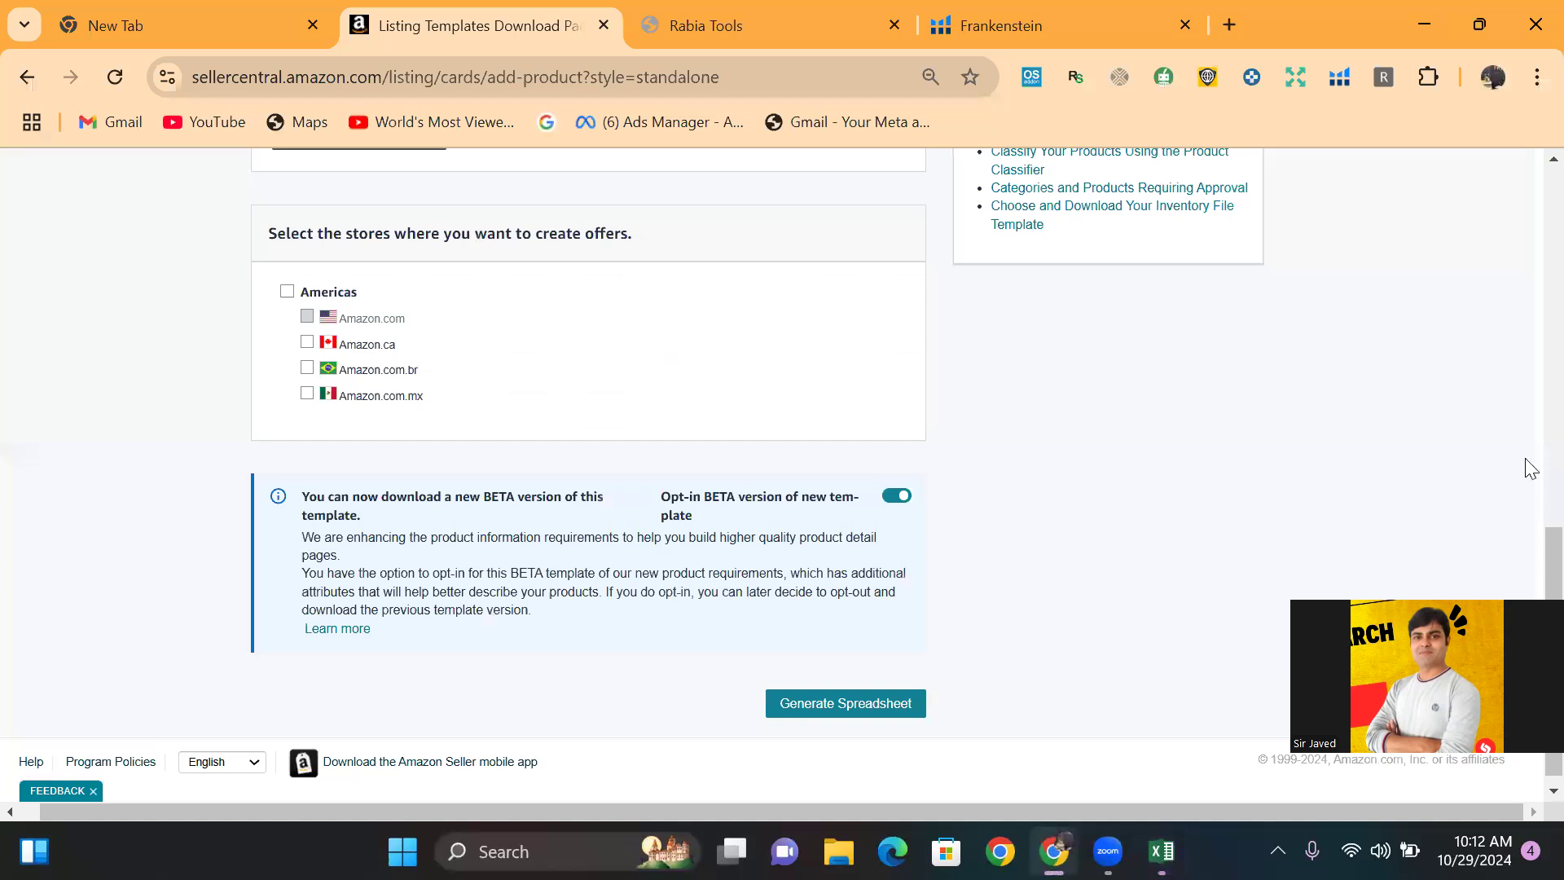
{"action": "scroll", "coordinate": [1525, 510], "scroll_direction": "up", "scroll_amount": 10}
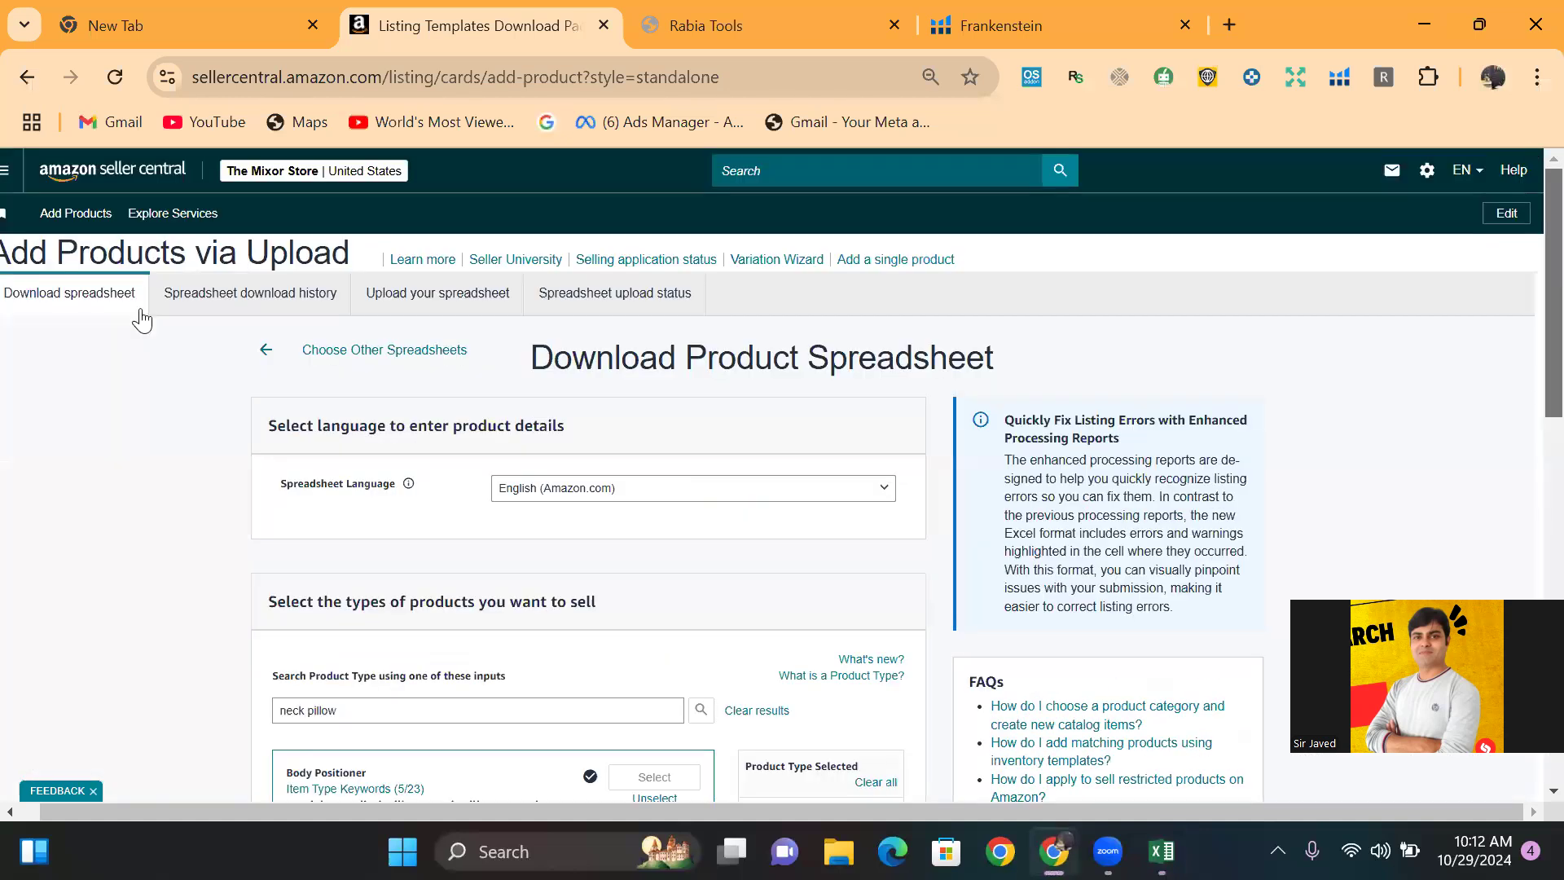
Examine the spreadsheet upload page and its file chooser without choosing a file, plus the spreadsheet upload status page
{"action": "left_click", "coordinate": [412, 312]}
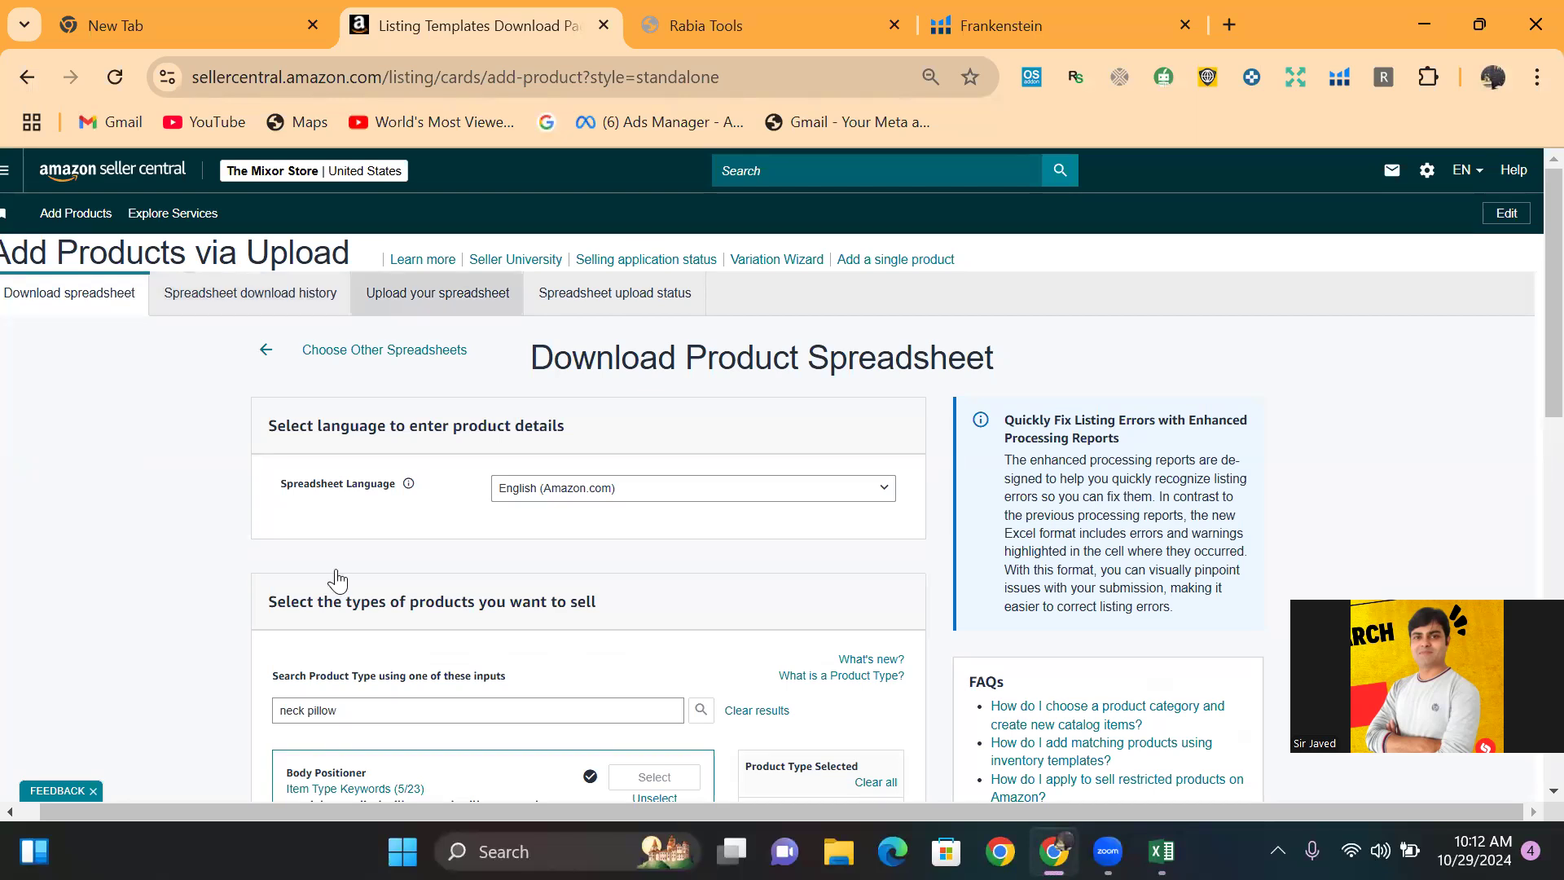
{"action": "left_click", "coordinate": [339, 572]}
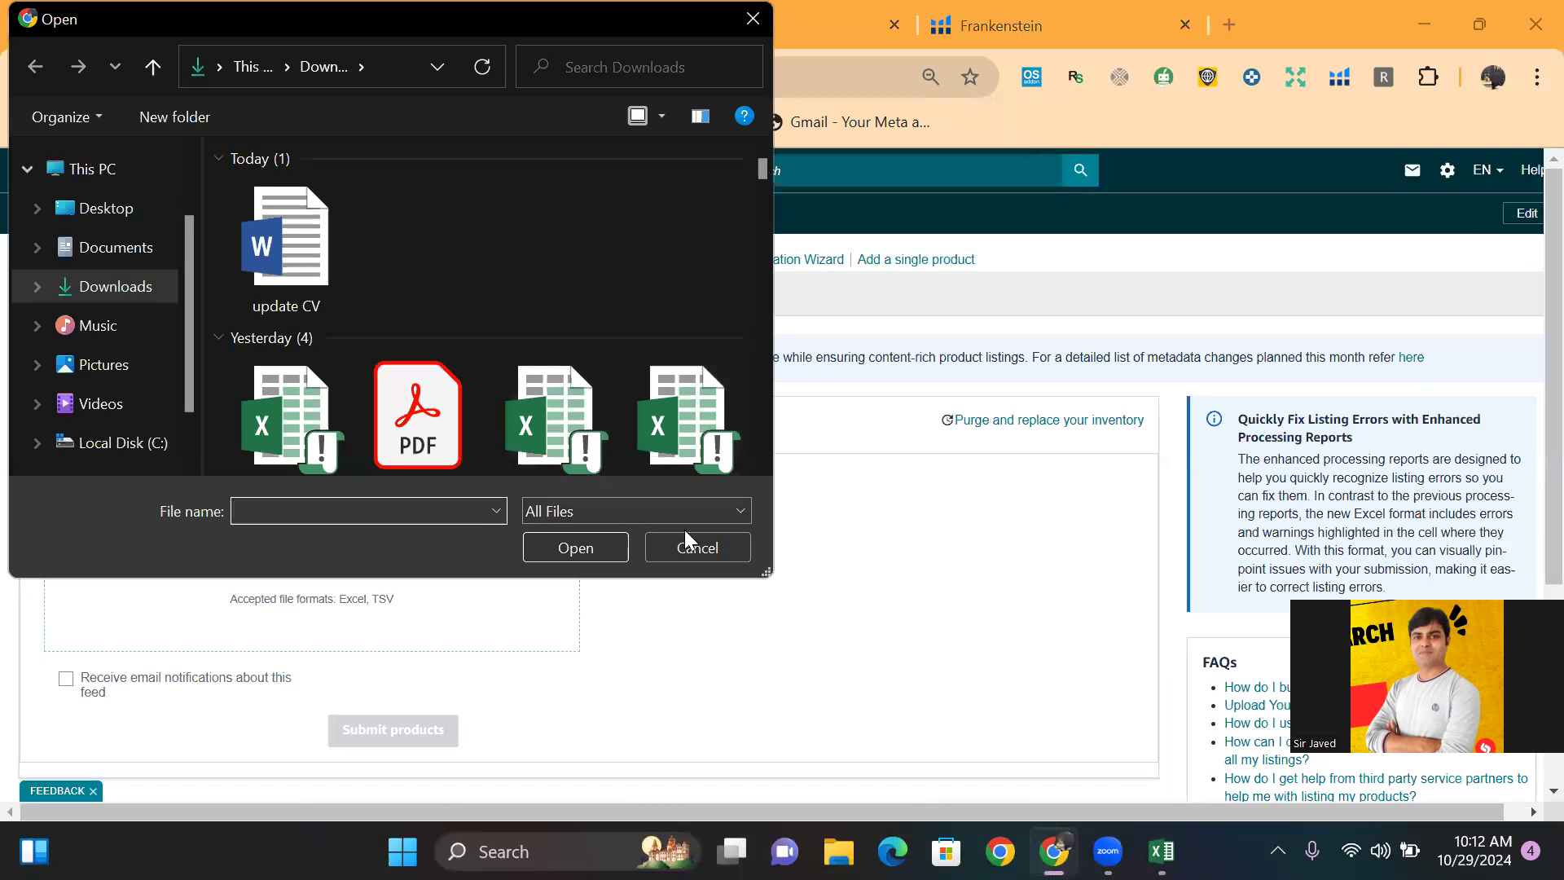
{"action": "left_click", "coordinate": [736, 557]}
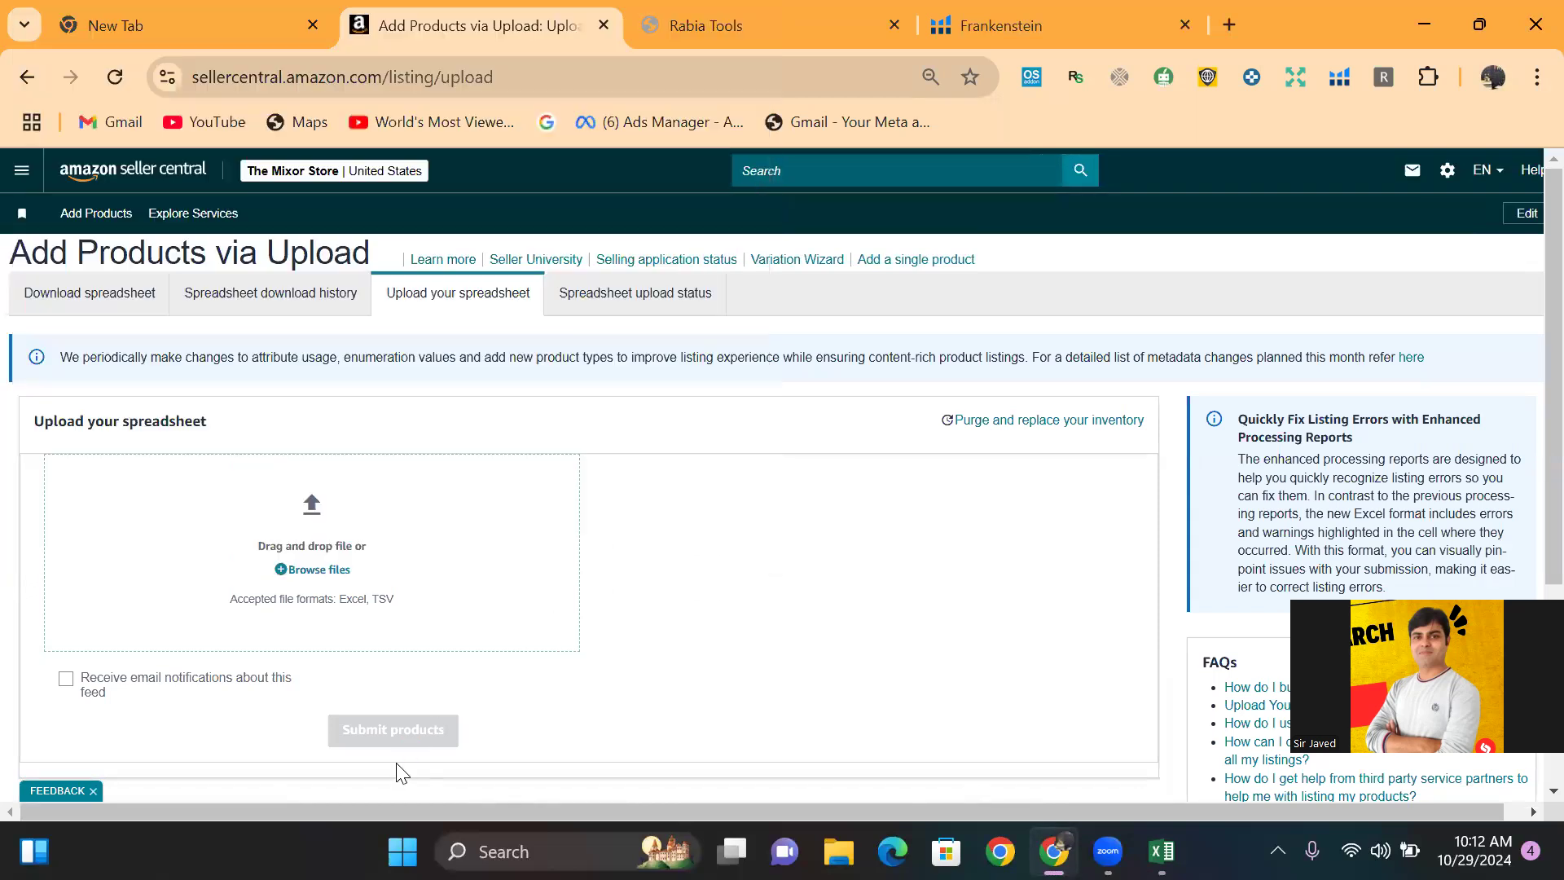
{"action": "left_click", "coordinate": [659, 300]}
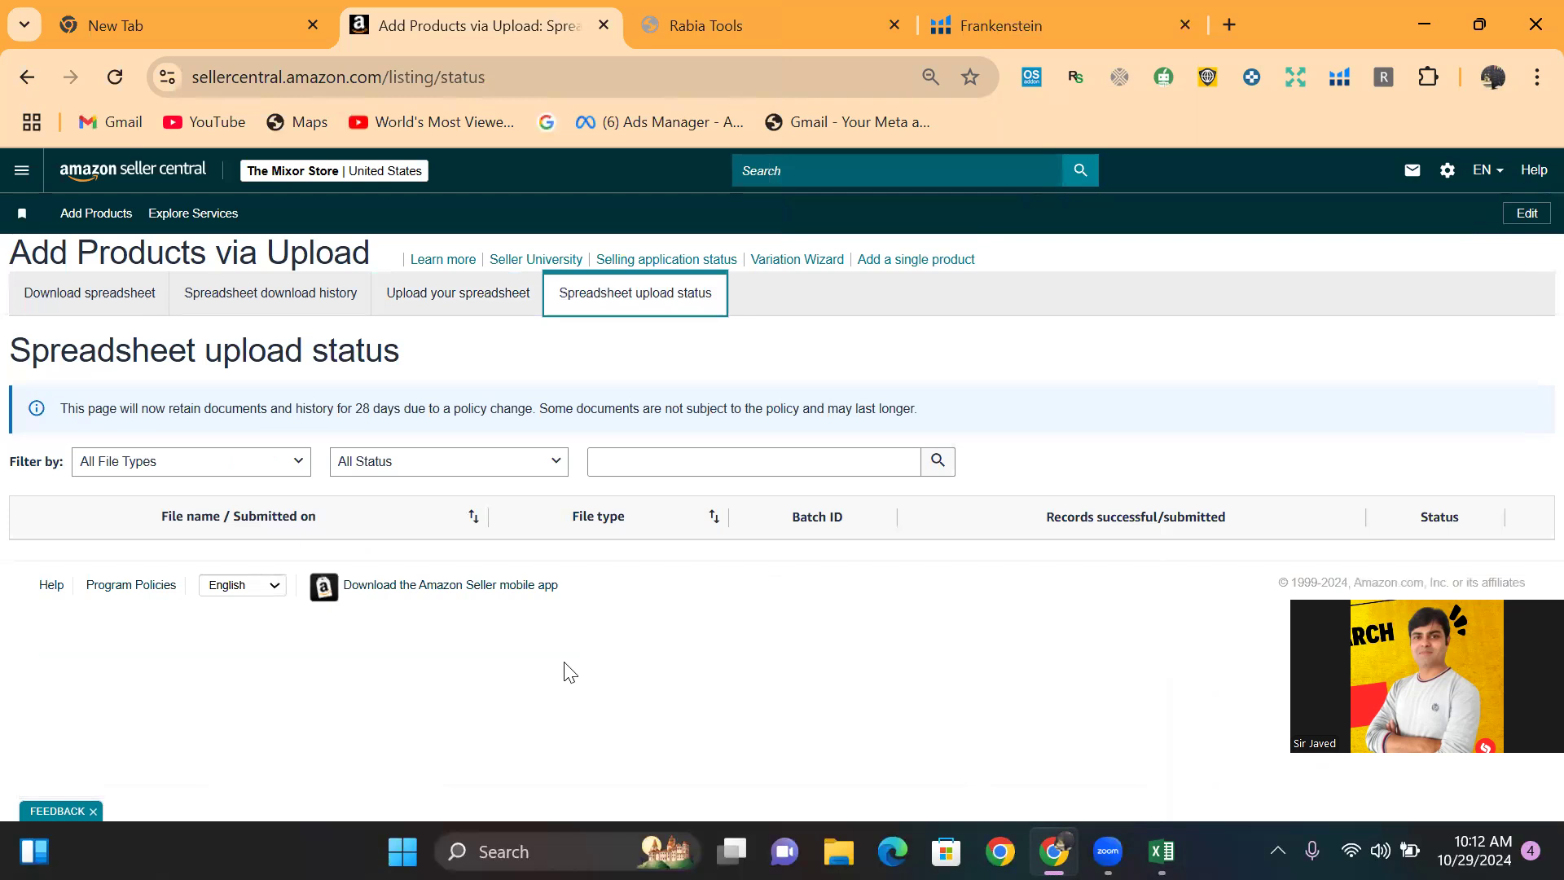